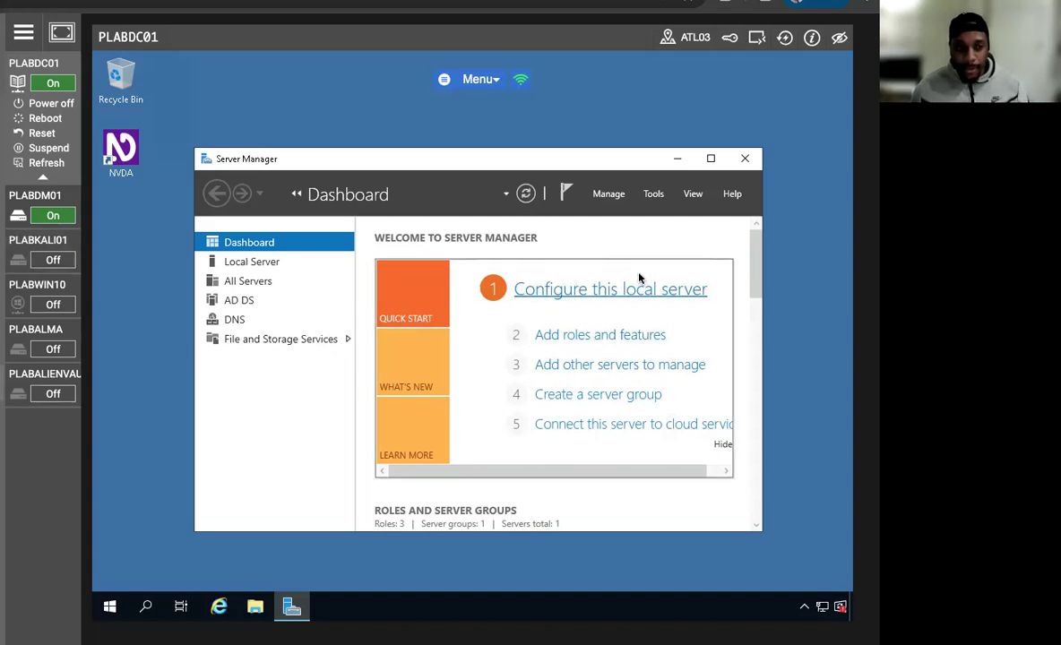
# Step: Start adding roles and features with a role-based or feature-based installation on the server PLABDC01.practicelabs.com
pyautogui.click(655, 194)
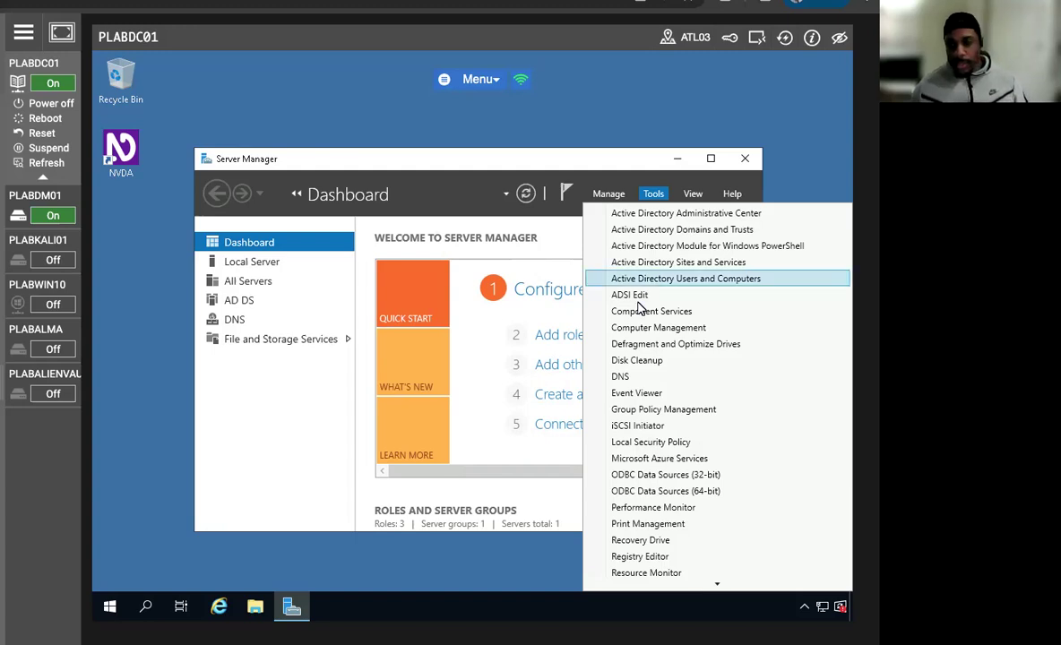
pyautogui.click(284, 386)
pyautogui.click(570, 336)
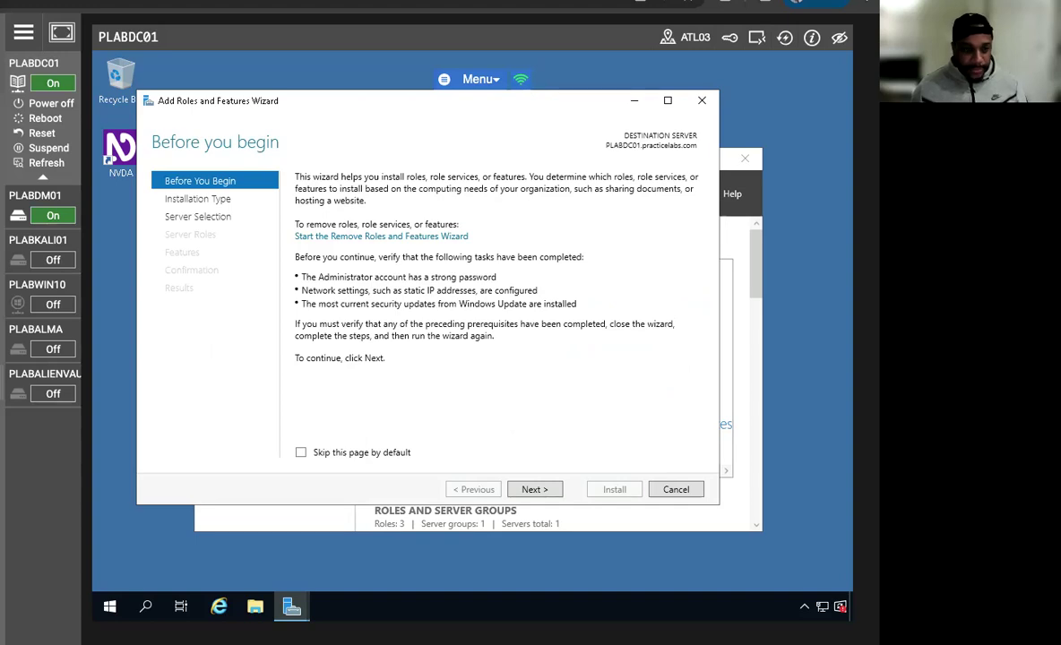
pyautogui.click(535, 490)
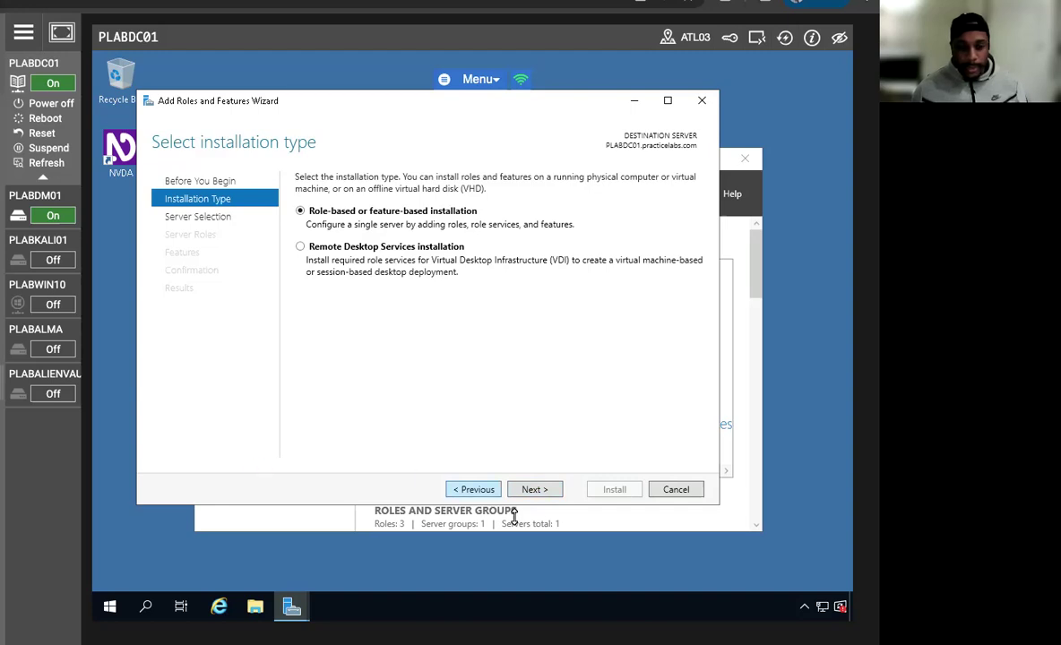
pyautogui.click(535, 489)
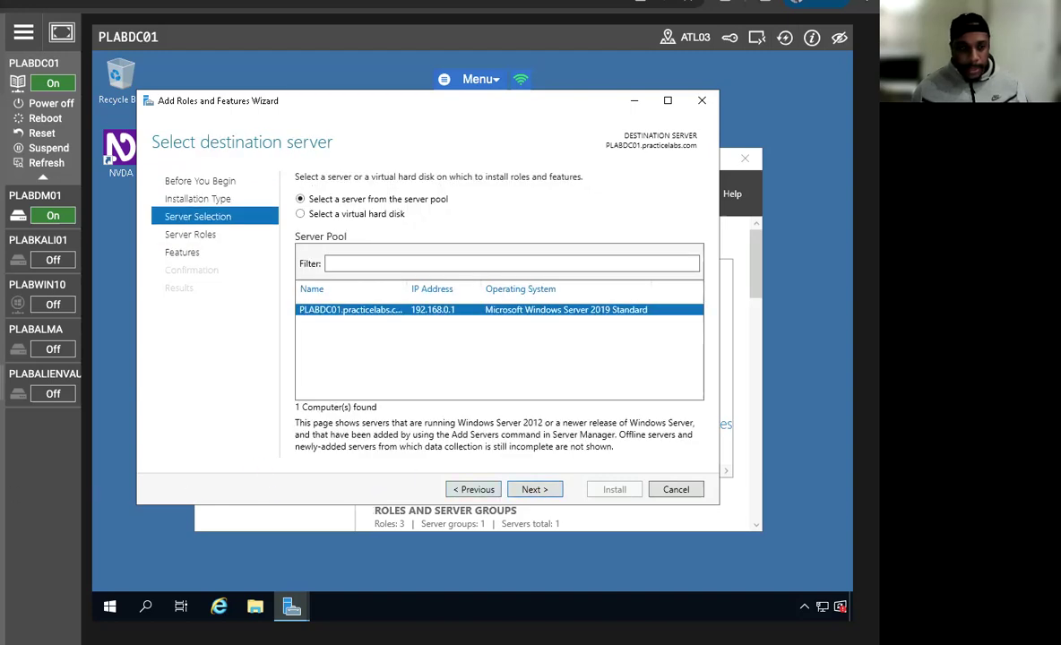
pyautogui.click(537, 490)
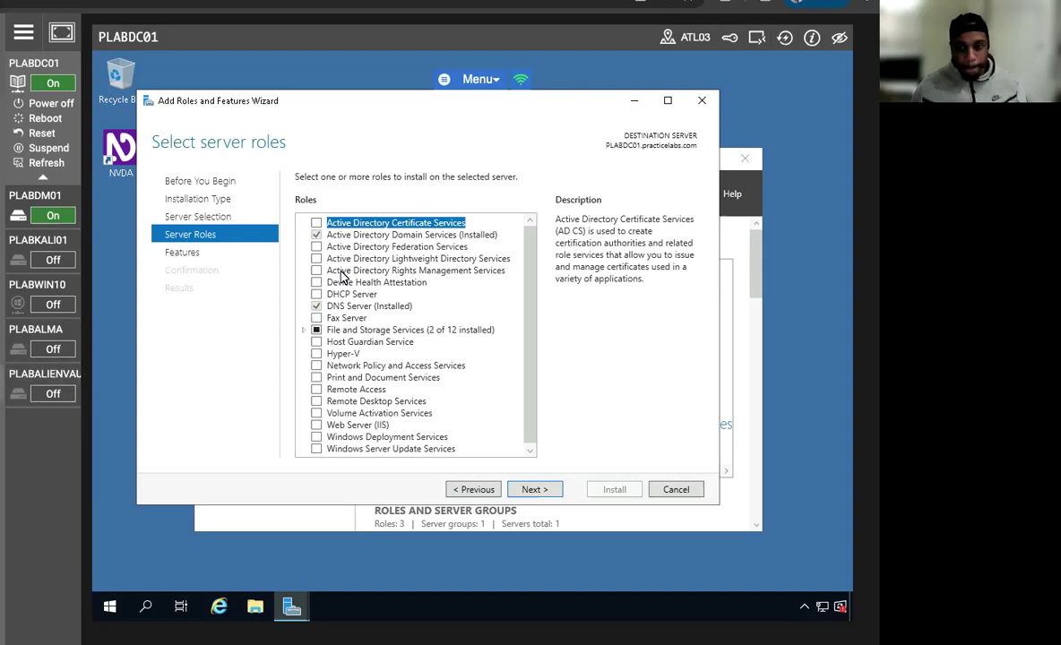
# Step: Select the Active Directory Certificate Services role with its required features, leaving the additional features at their defaults
pyautogui.click(317, 222)
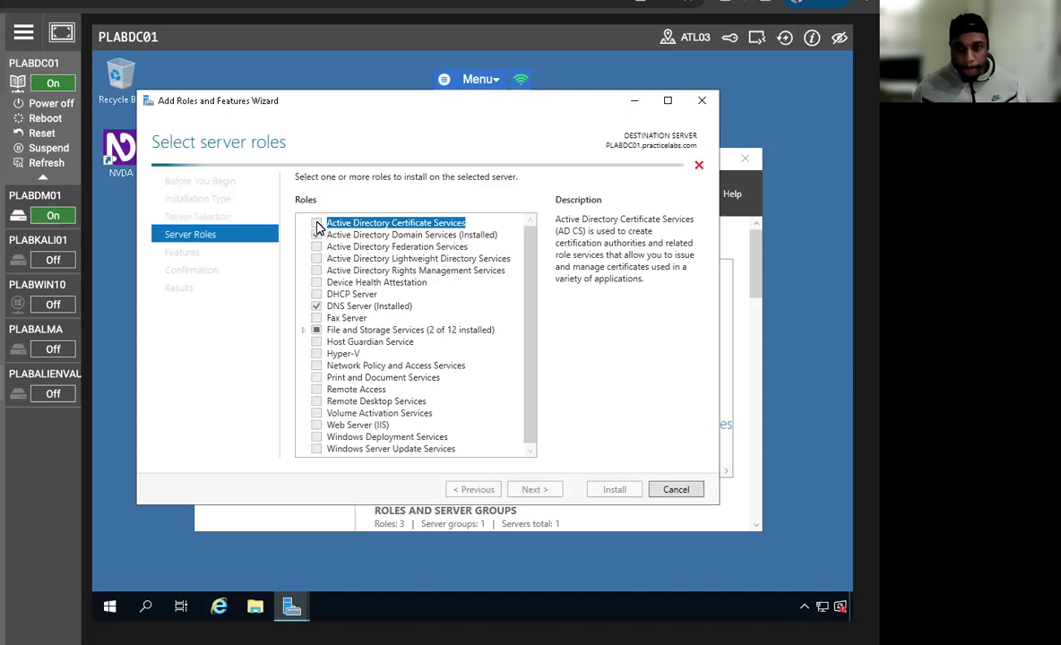
pyautogui.click(452, 429)
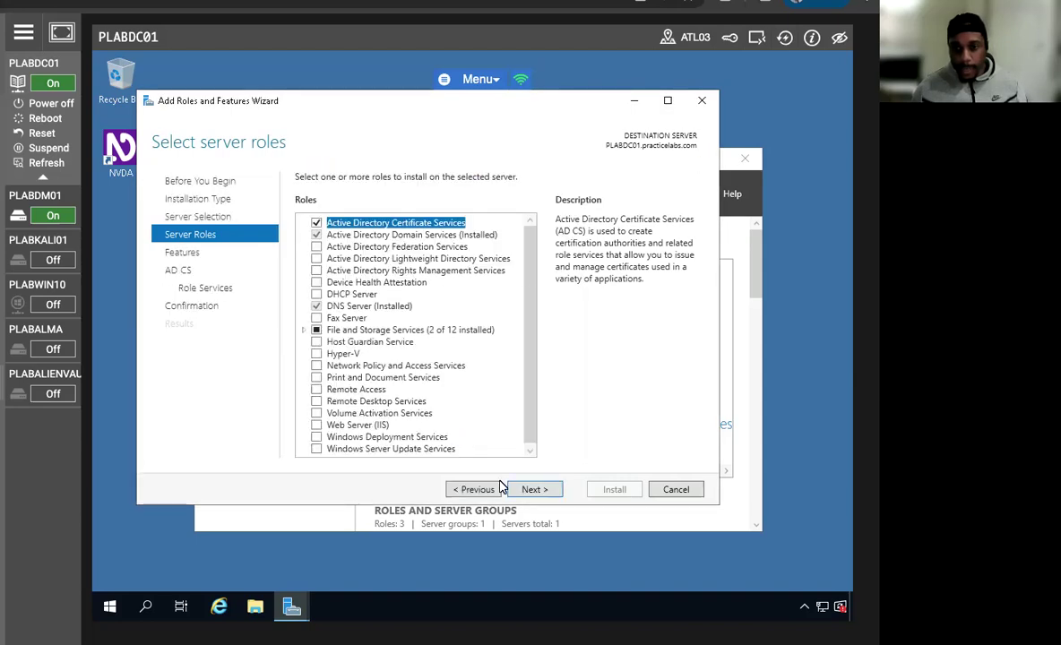
pyautogui.click(535, 489)
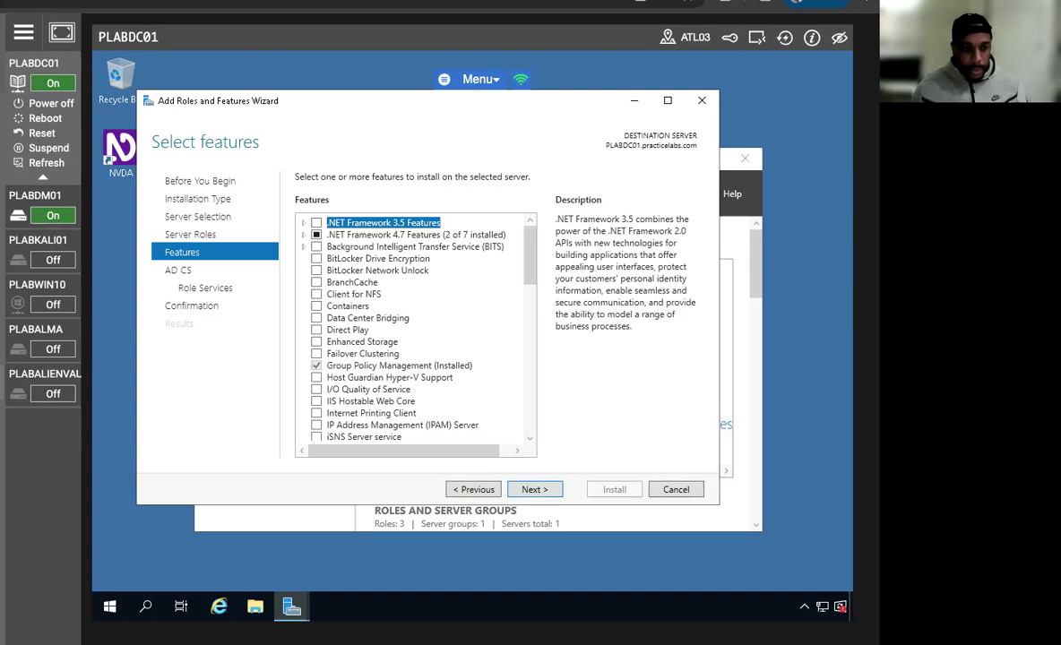
pyautogui.click(535, 489)
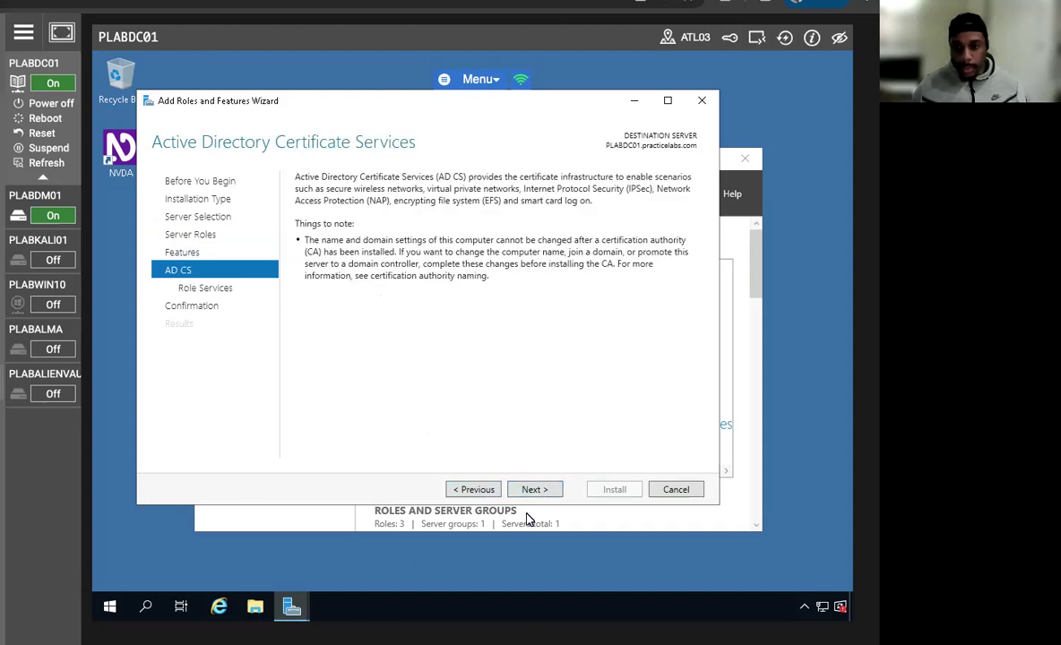
pyautogui.click(533, 489)
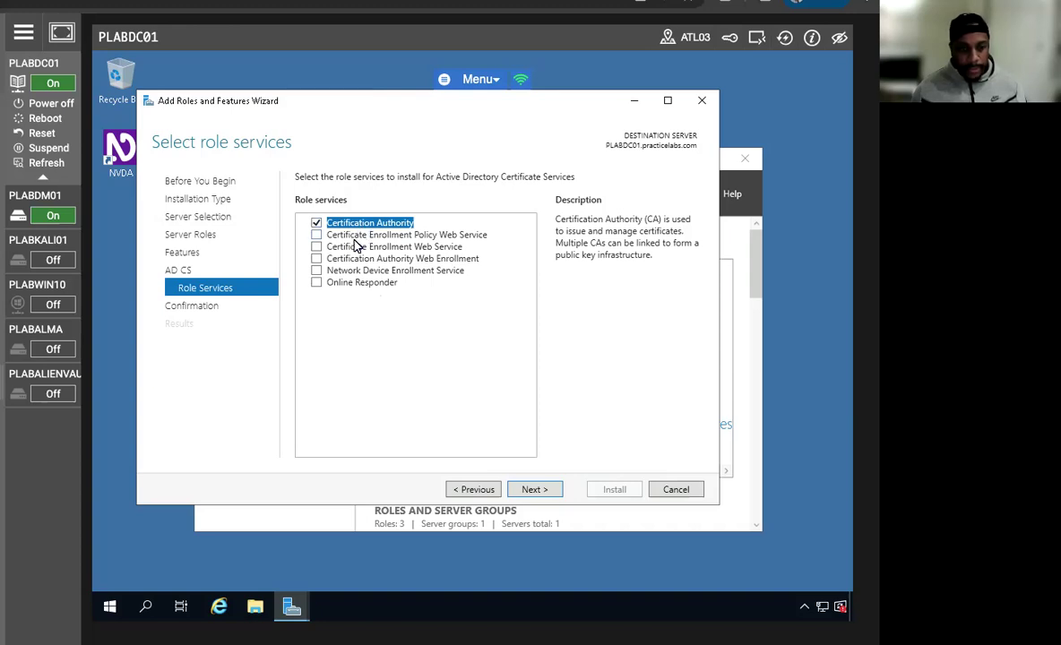
# Step: Add the Online Responder role service with its required features alongside Certification Authority
pyautogui.click(316, 283)
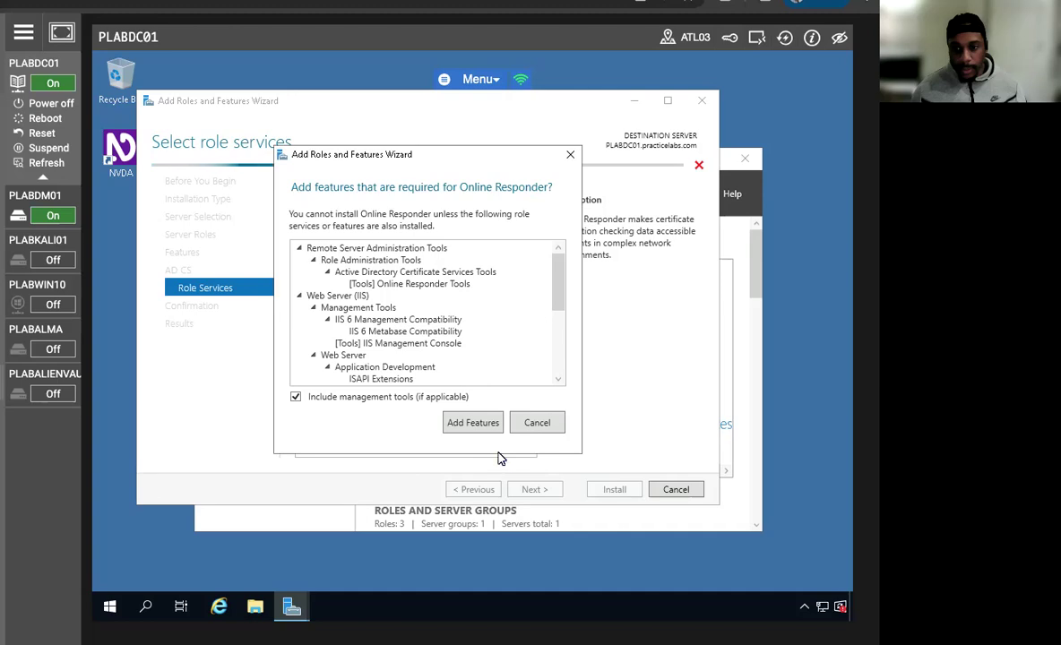
pyautogui.click(478, 424)
pyautogui.click(531, 489)
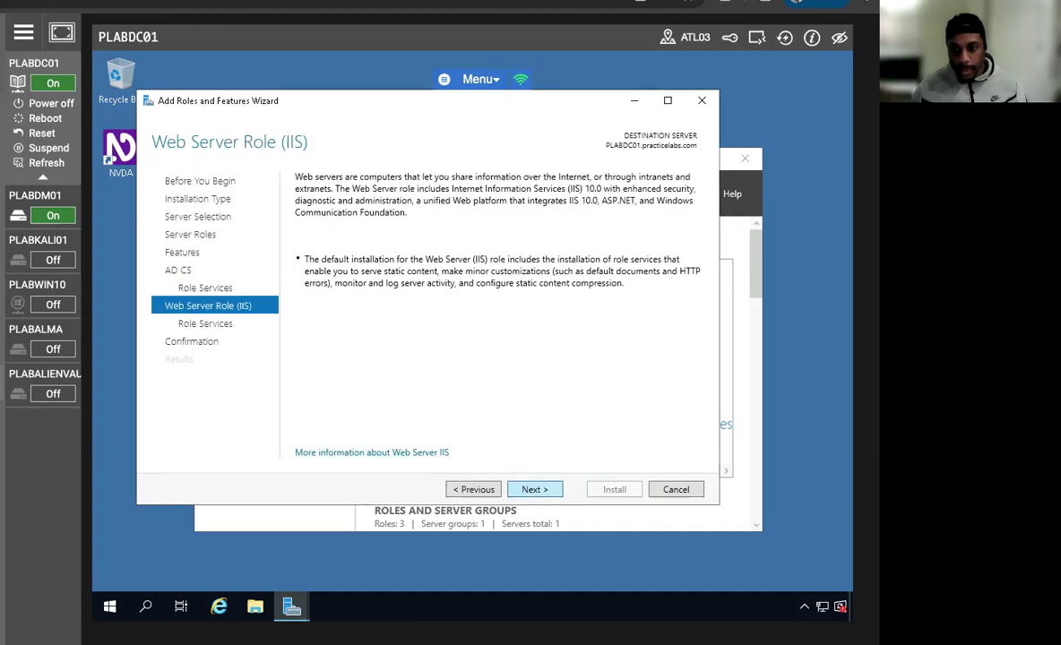
# Step: Keep the default Web Server (IIS) role services, install the selected roles and close the wizard
pyautogui.click(534, 490)
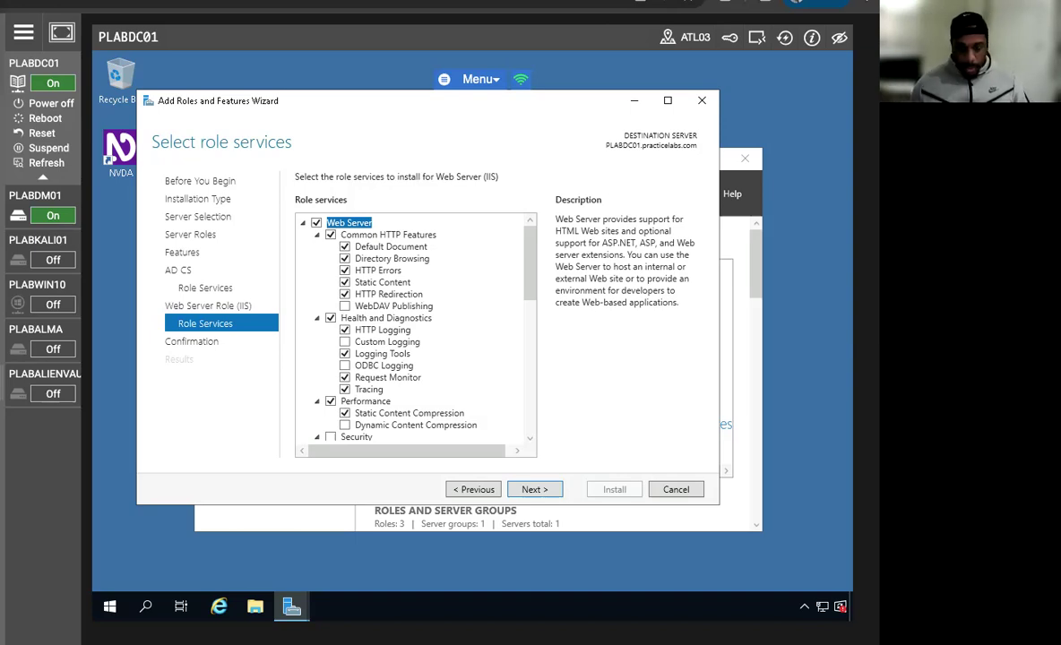
pyautogui.click(536, 491)
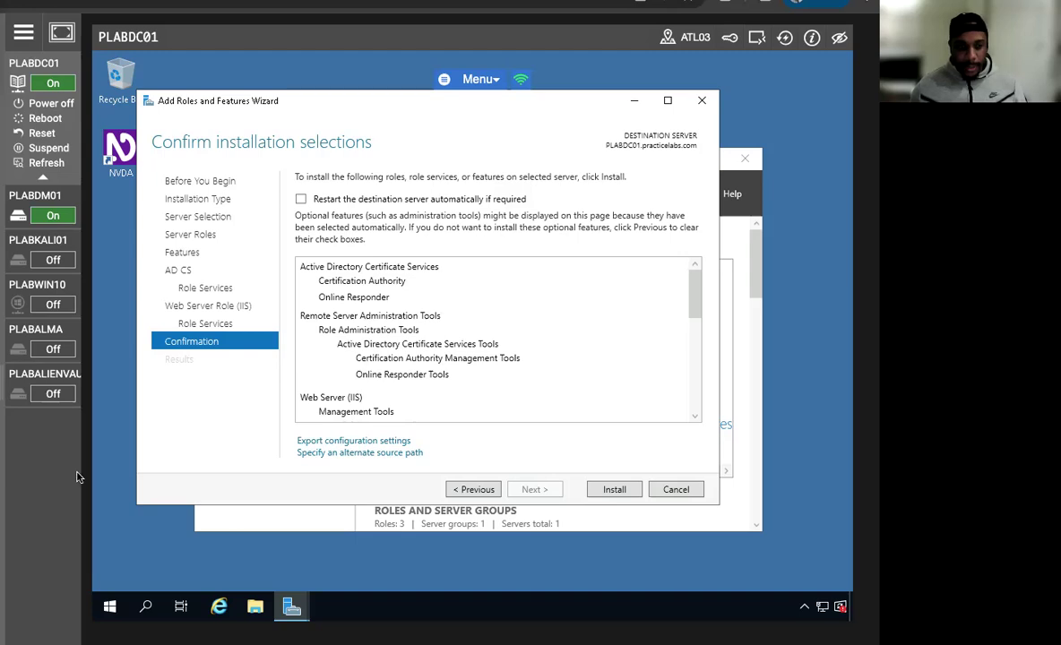
pyautogui.click(616, 489)
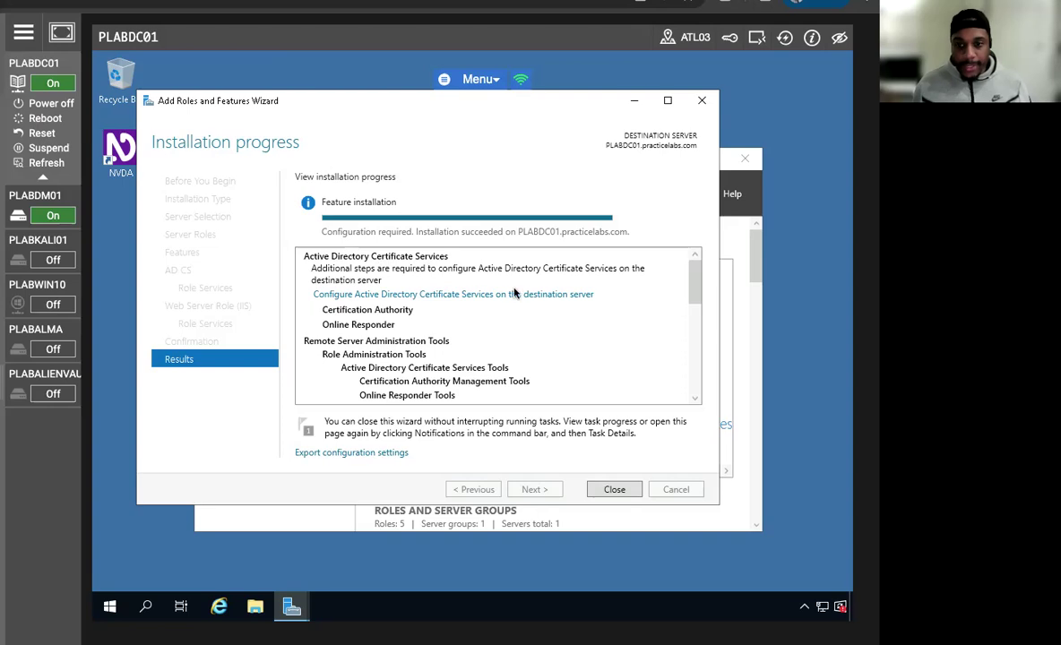
pyautogui.click(615, 492)
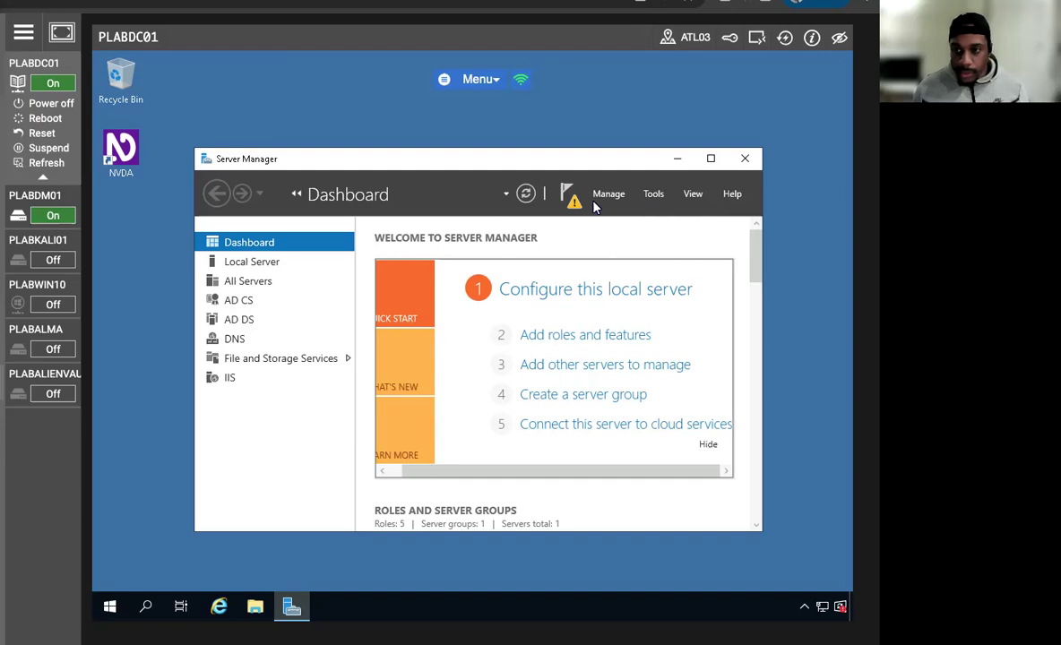
# Step: Start the post-deployment configuration of Active Directory Certificate Services with the PRACTICELABS\Administrator credentials
pyautogui.click(560, 195)
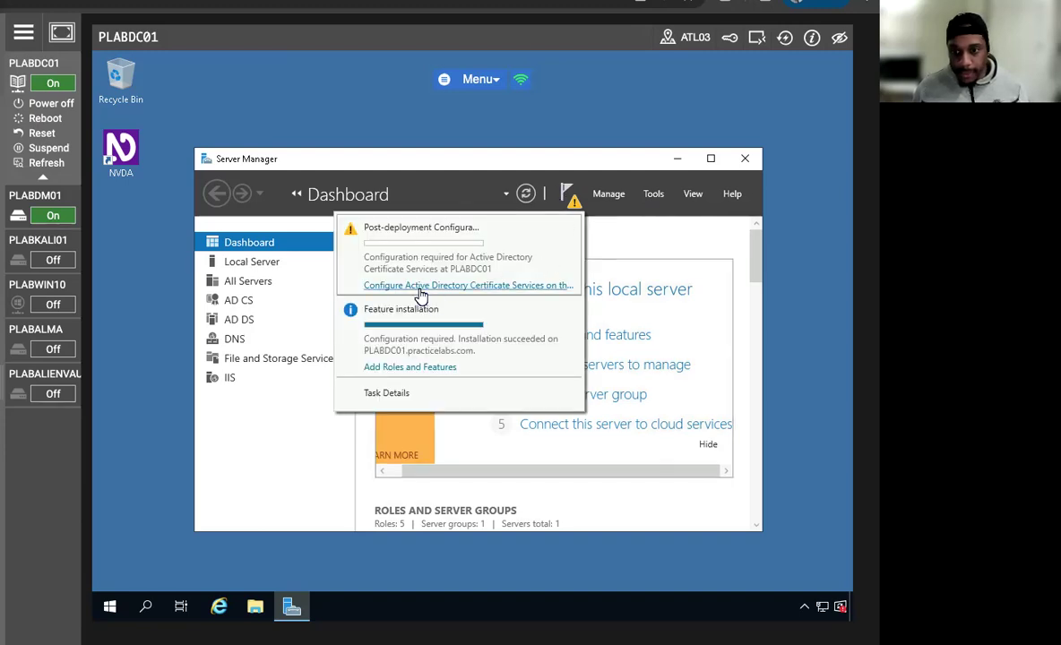
pyautogui.click(469, 284)
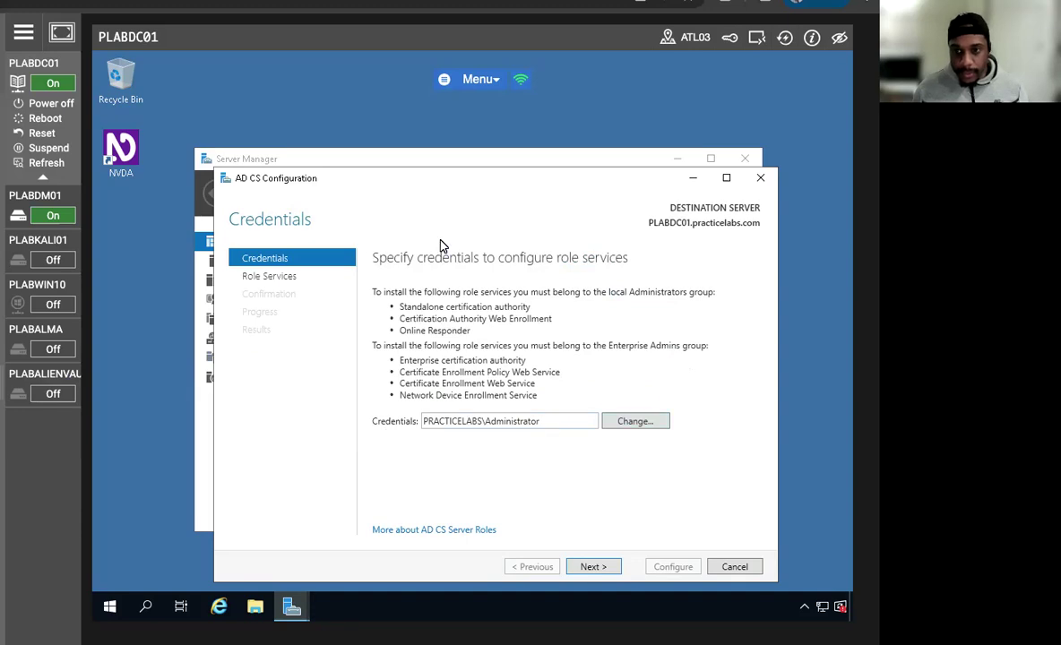
pyautogui.moveTo(429, 192); pyautogui.dragTo(356, 124)
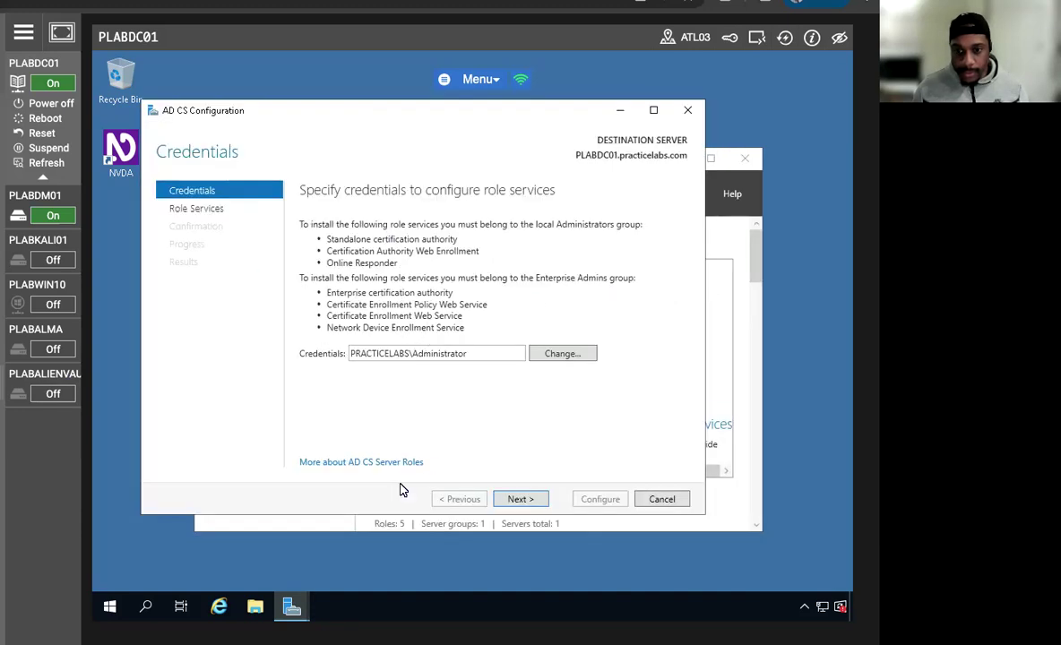
pyautogui.click(508, 499)
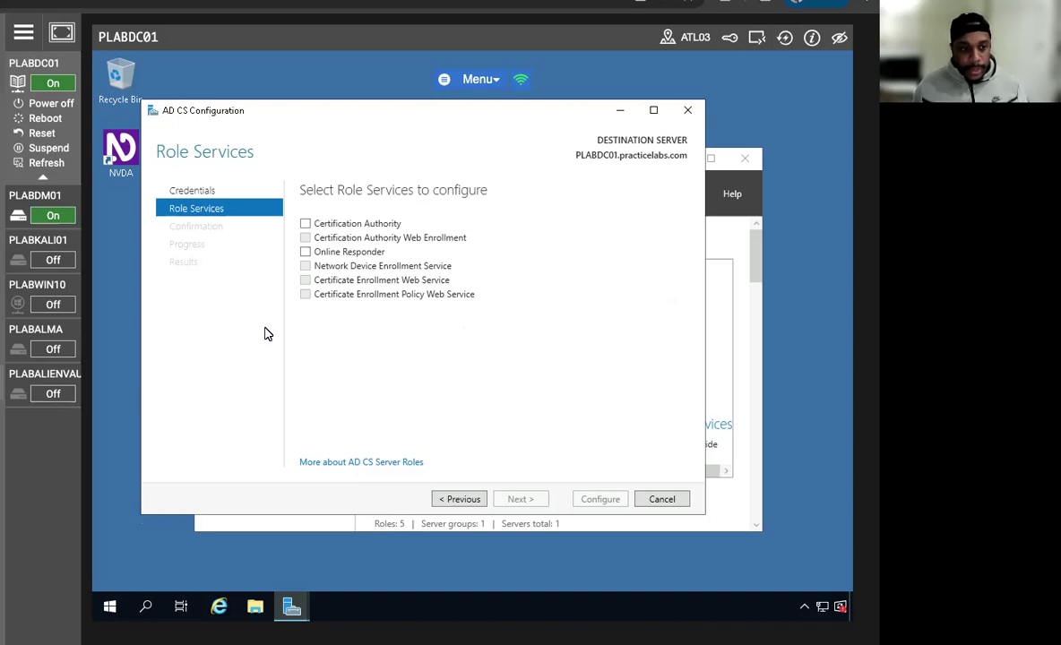
# Step: Choose Online Responder and Certification Authority as the role services to configure
pyautogui.click(305, 253)
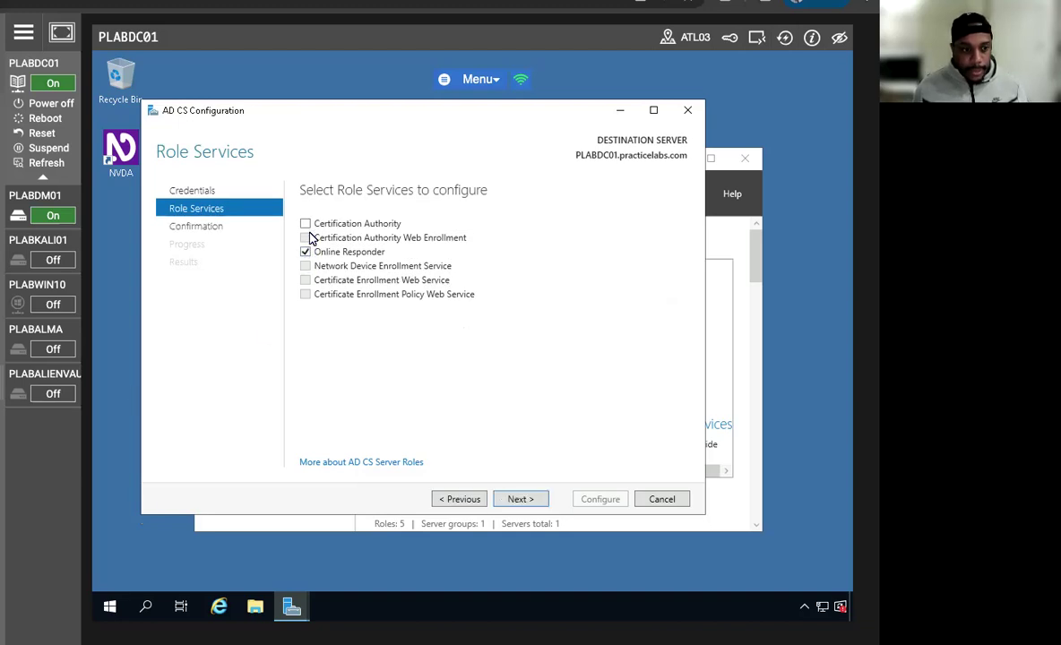
pyautogui.click(305, 223)
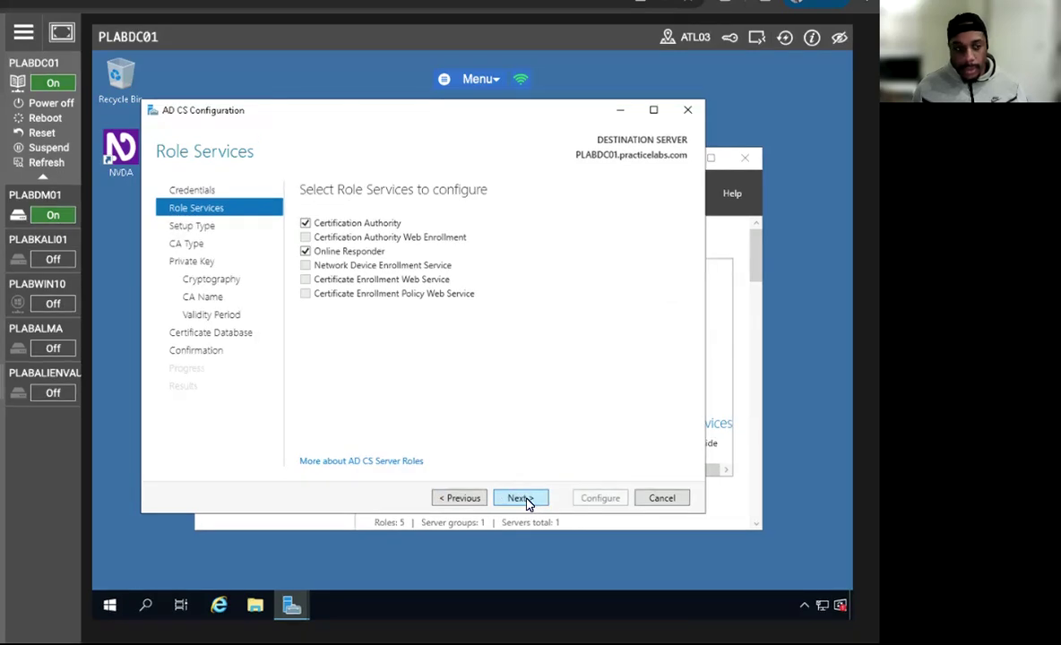
pyautogui.click(522, 498)
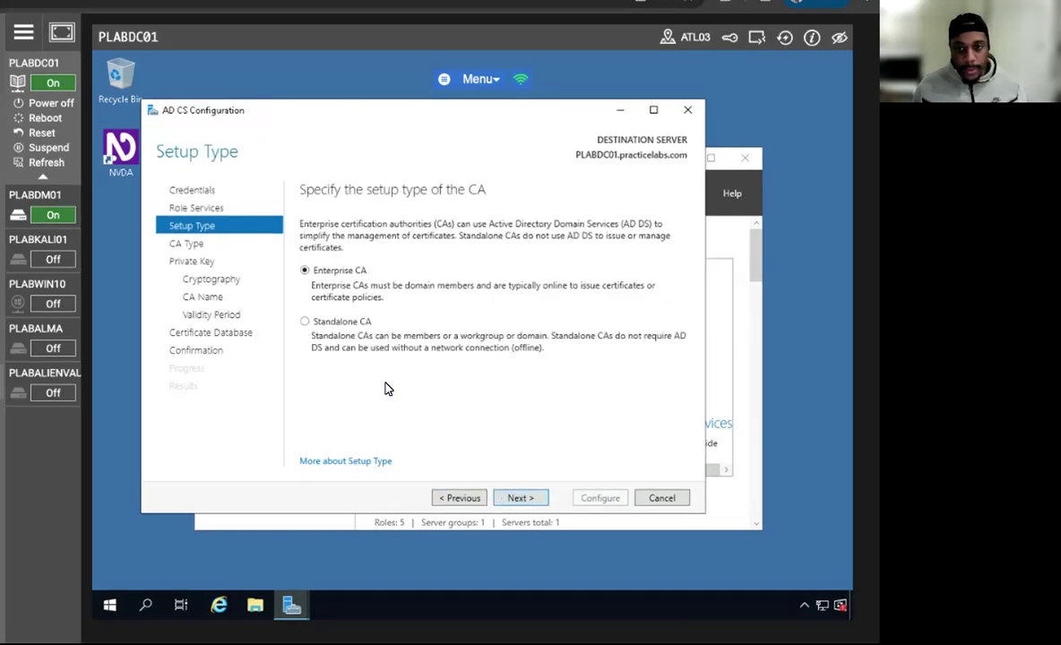
# Step: Set up the certification authority as an Enterprise root CA with a new private key
pyautogui.click(529, 498)
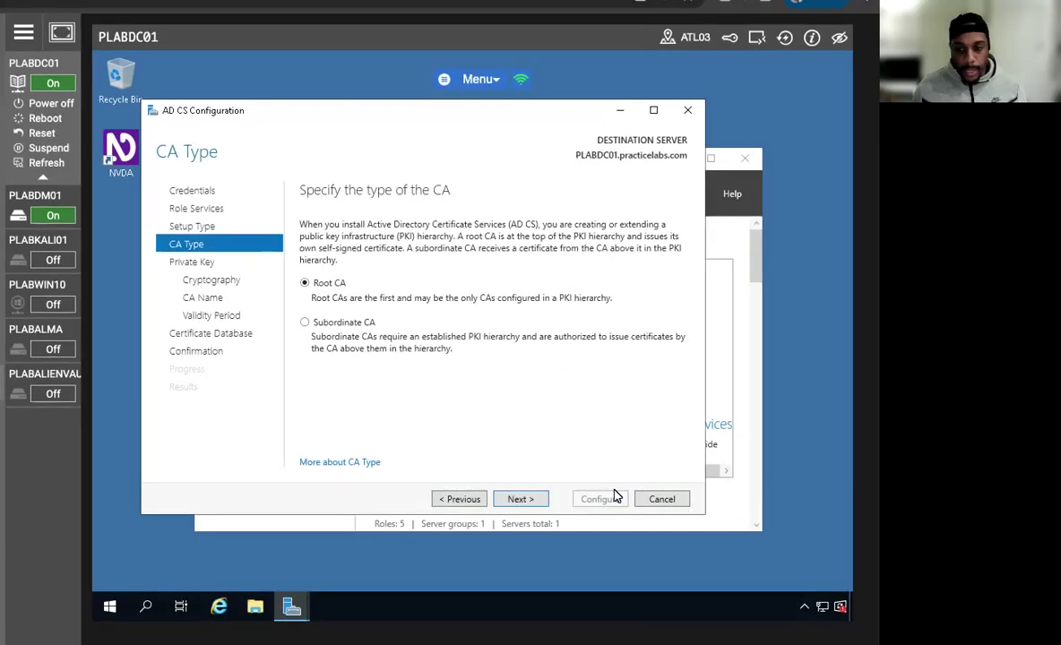
pyautogui.click(511, 503)
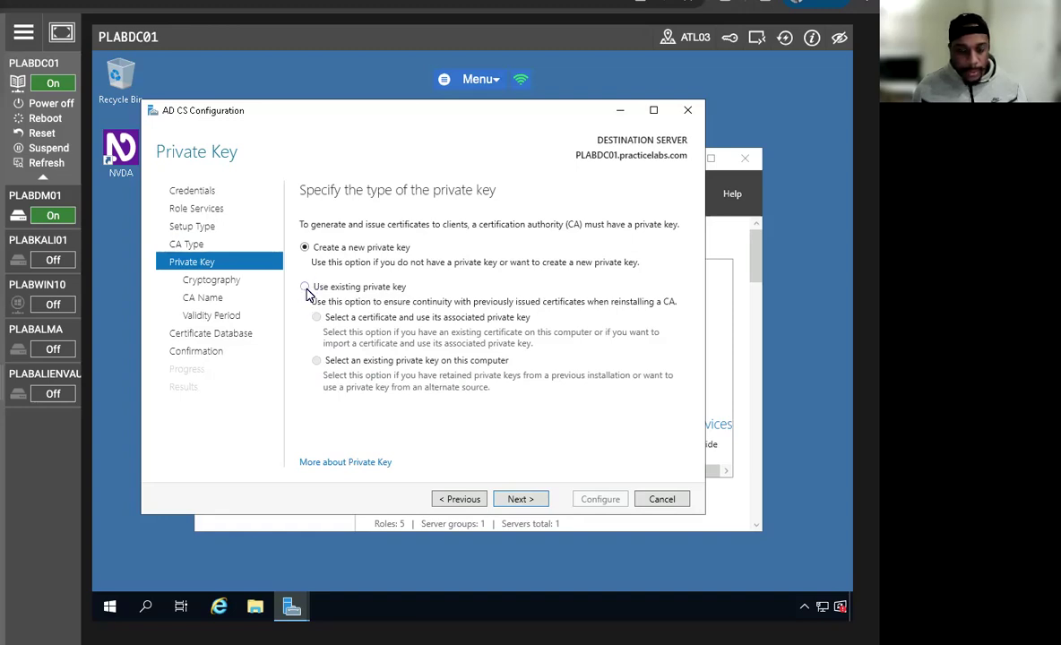
pyautogui.click(520, 499)
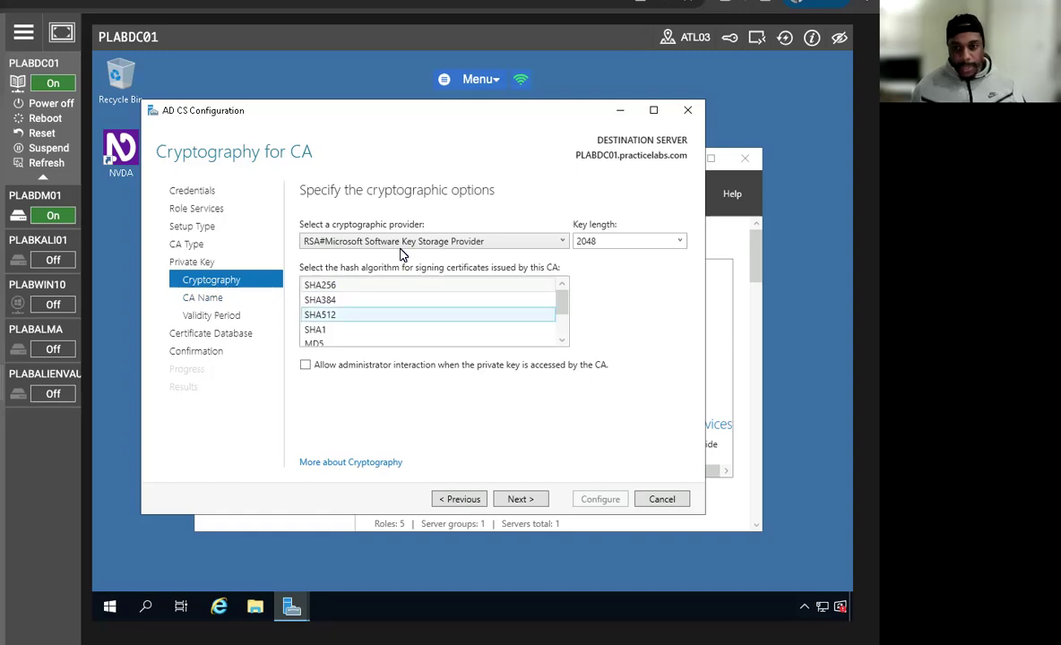
# Step: Accept the CA's default cryptography with a 2048 key length, common name practicelabs-PLABDC01-CA and 5-year validity period
pyautogui.click(519, 499)
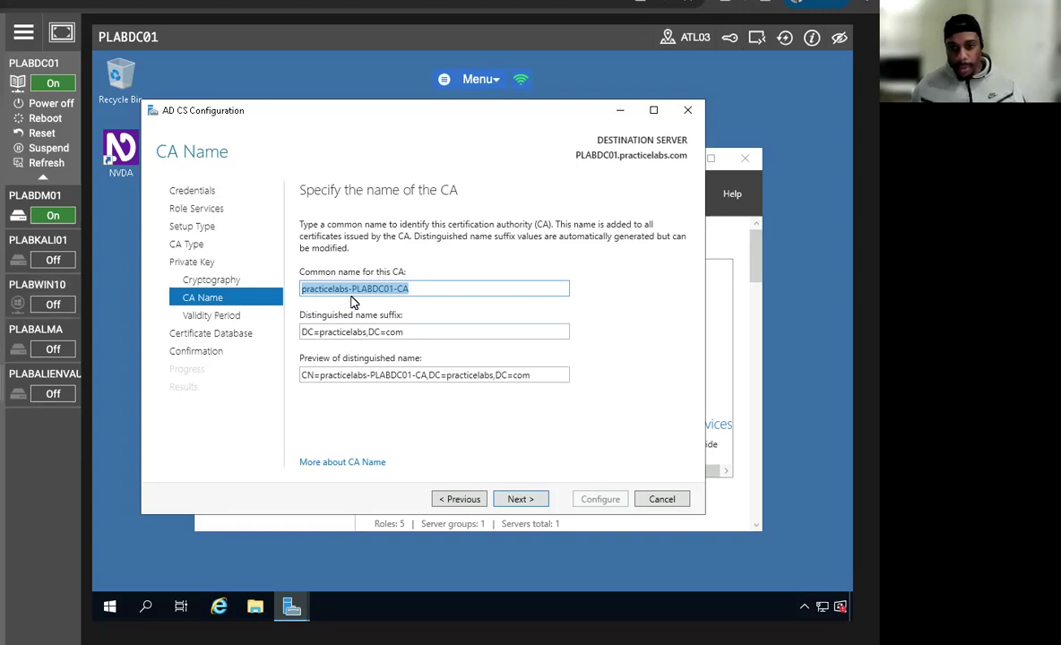
pyautogui.click(520, 499)
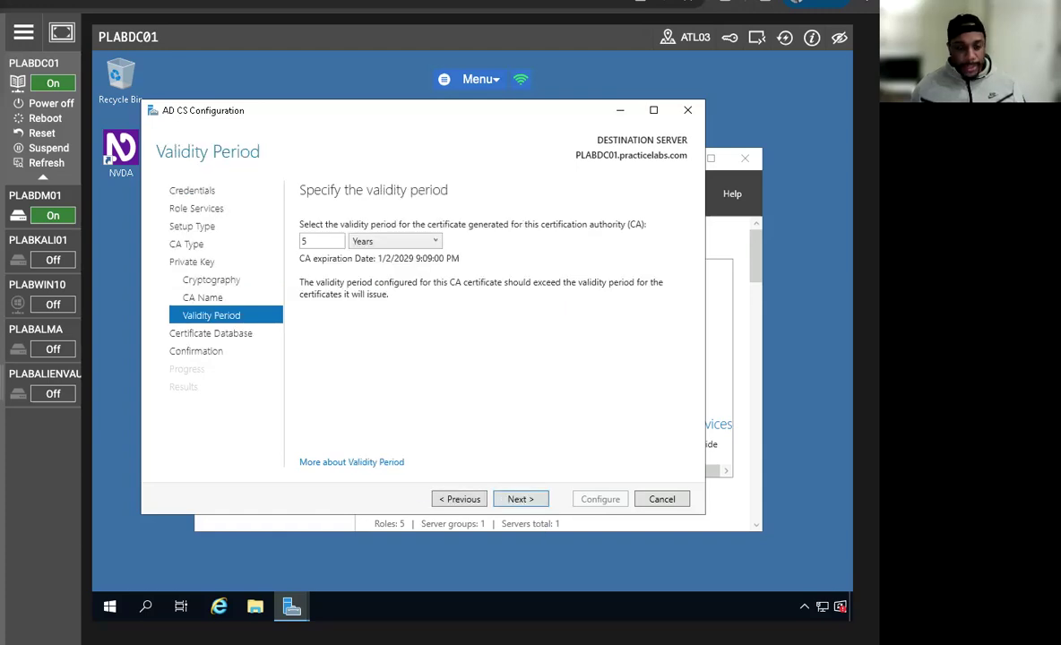
pyautogui.click(520, 499)
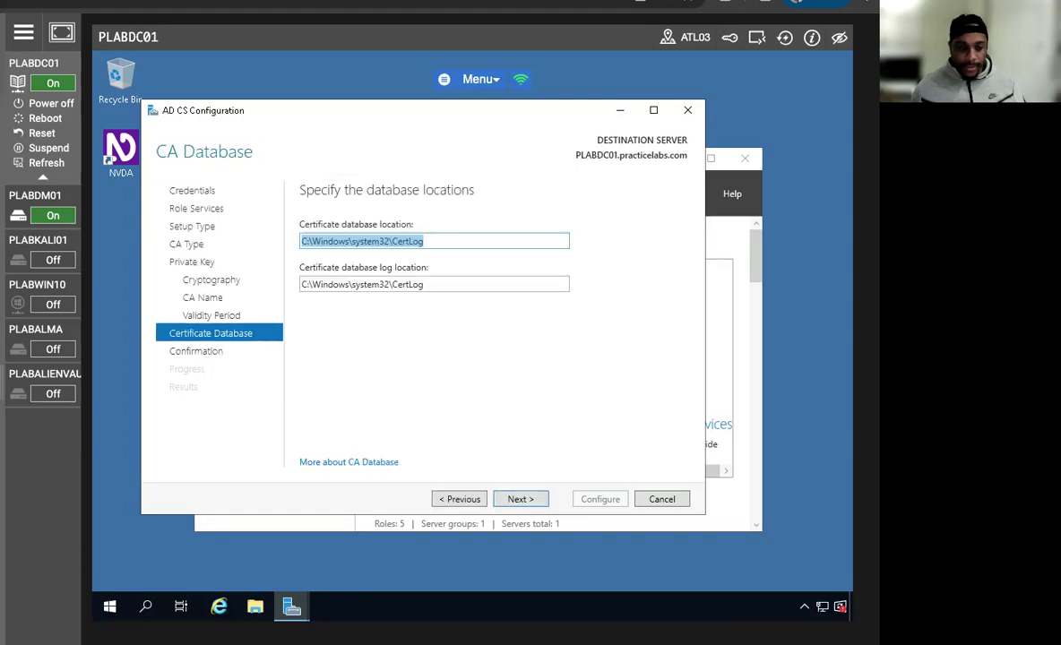
# Step: Keep the certificate database and log in C:\Windows\system32\CertLog, then apply the AD CS configuration and close the wizard
pyautogui.click(520, 499)
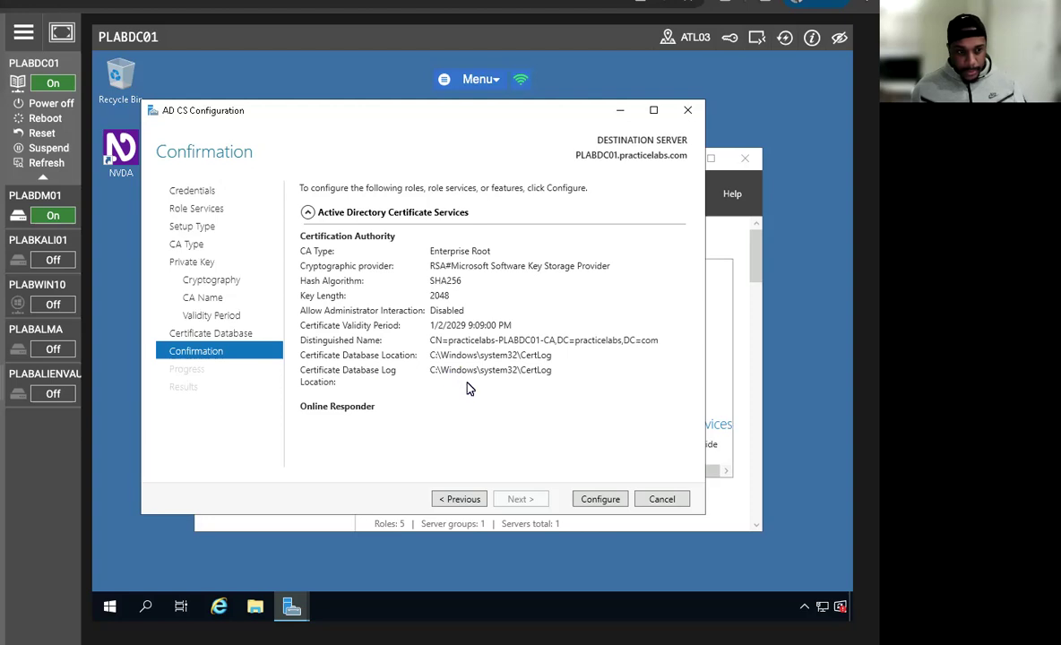
pyautogui.click(583, 498)
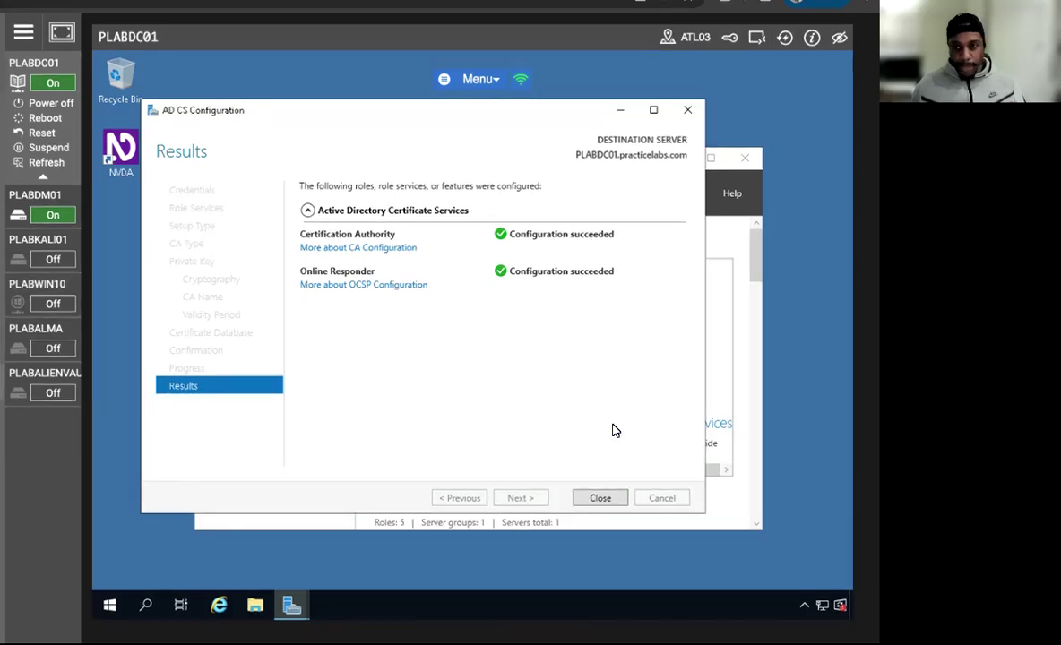
pyautogui.click(600, 498)
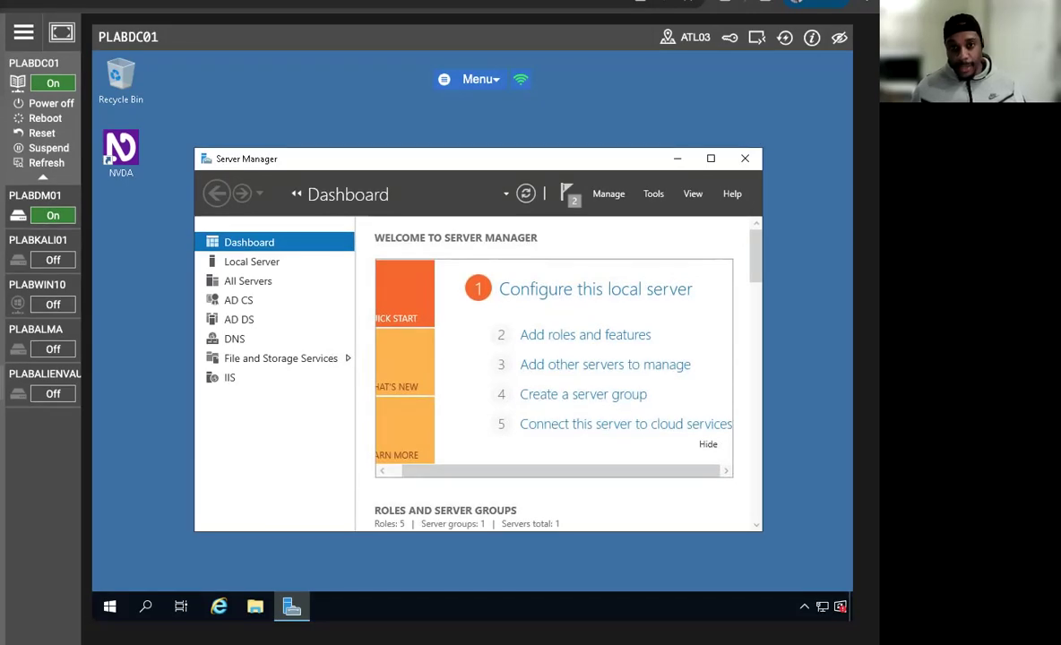
# Step: Open the Certification Authority console and expand the practicelabs-PLABDC01-CA authority
pyautogui.click(655, 195)
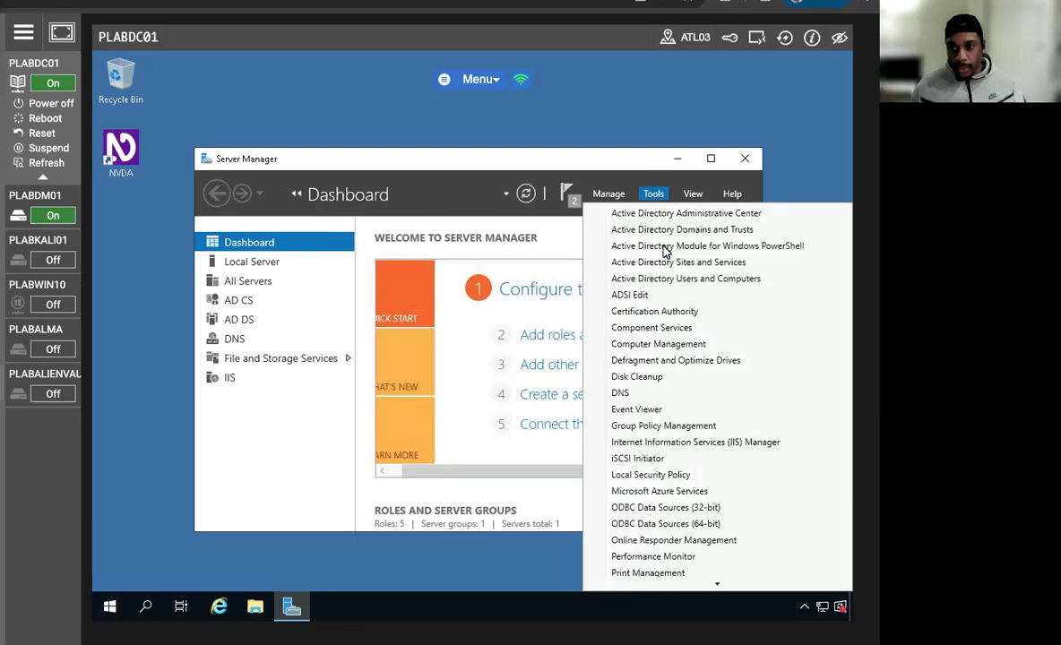
pyautogui.click(670, 312)
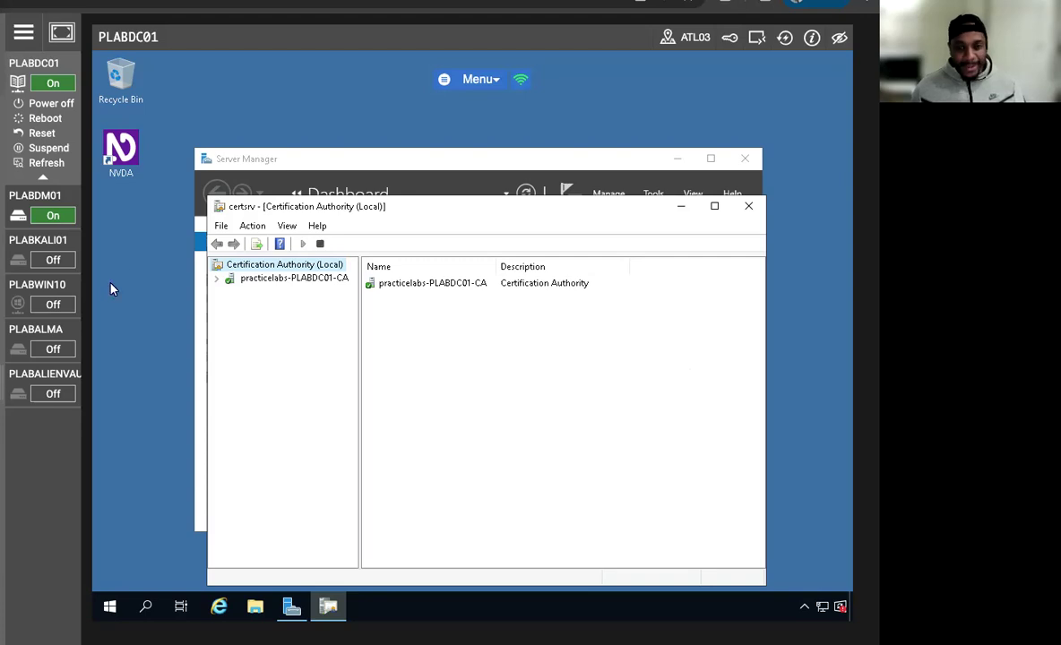
pyautogui.click(251, 279)
pyautogui.click(218, 280)
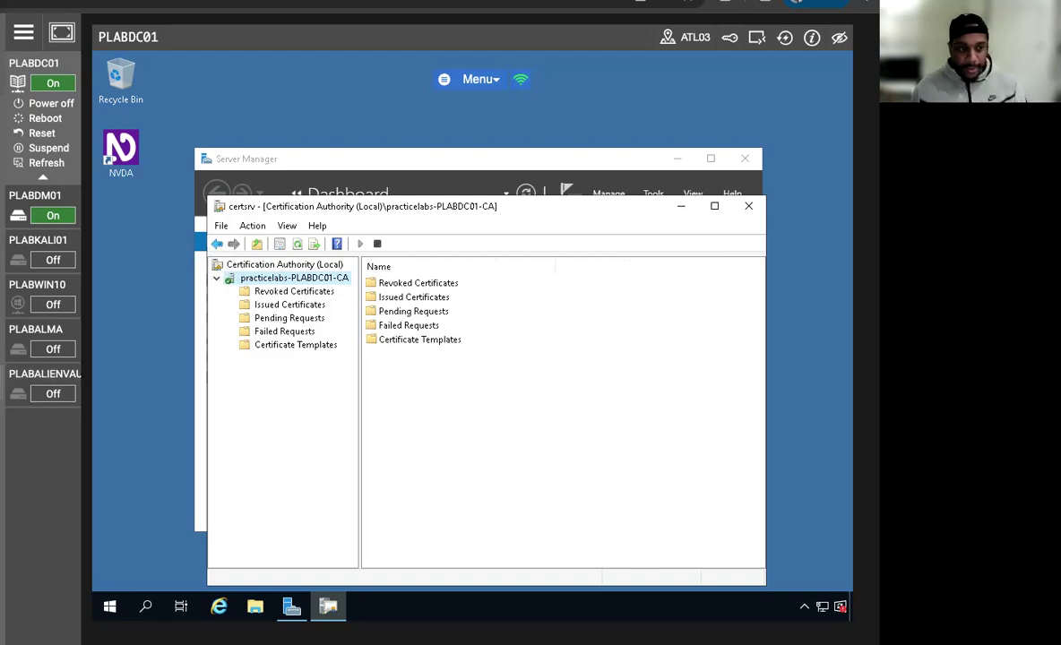
# Step: Minimize the Certification Authority console and Server Manager on PLABDC01, and switch to the PLABDM01 server
pyautogui.click(678, 209)
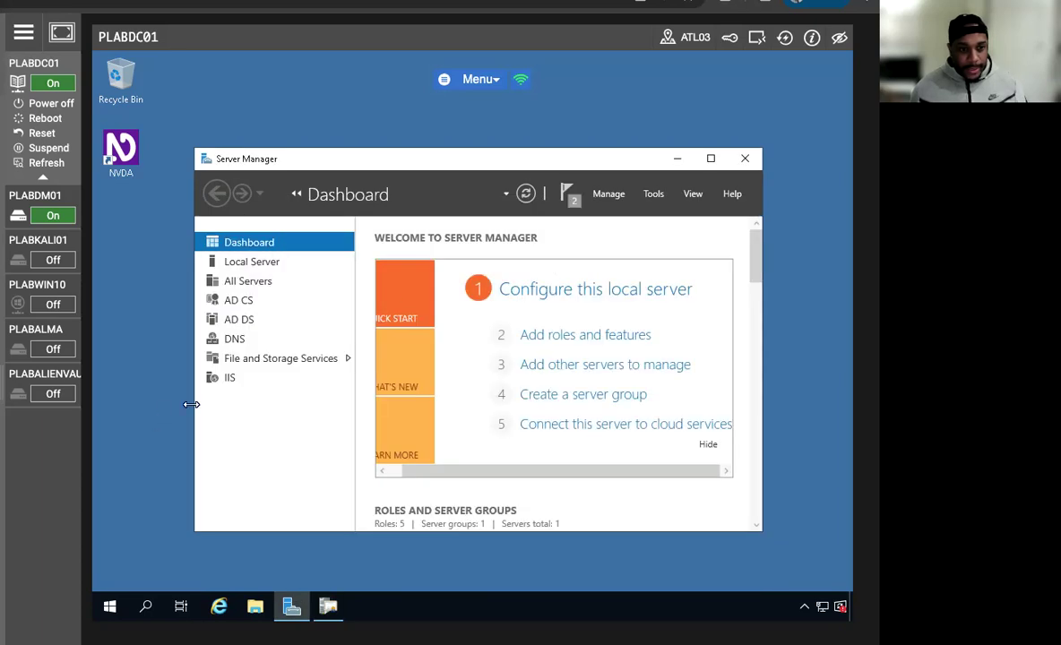
pyautogui.click(677, 159)
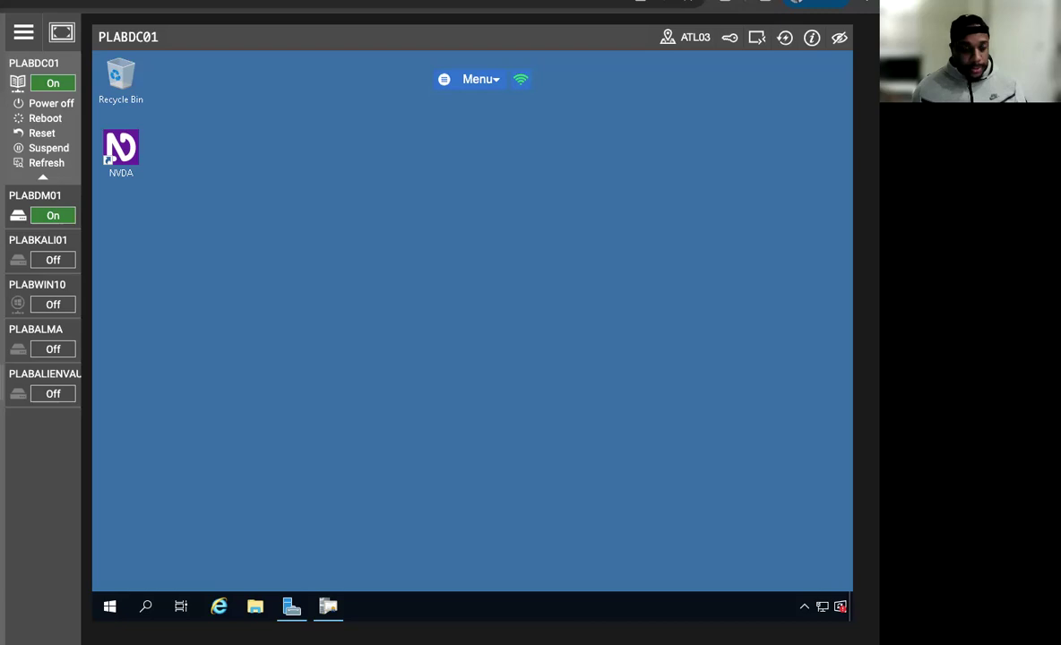
pyautogui.moveTo(65, 221)
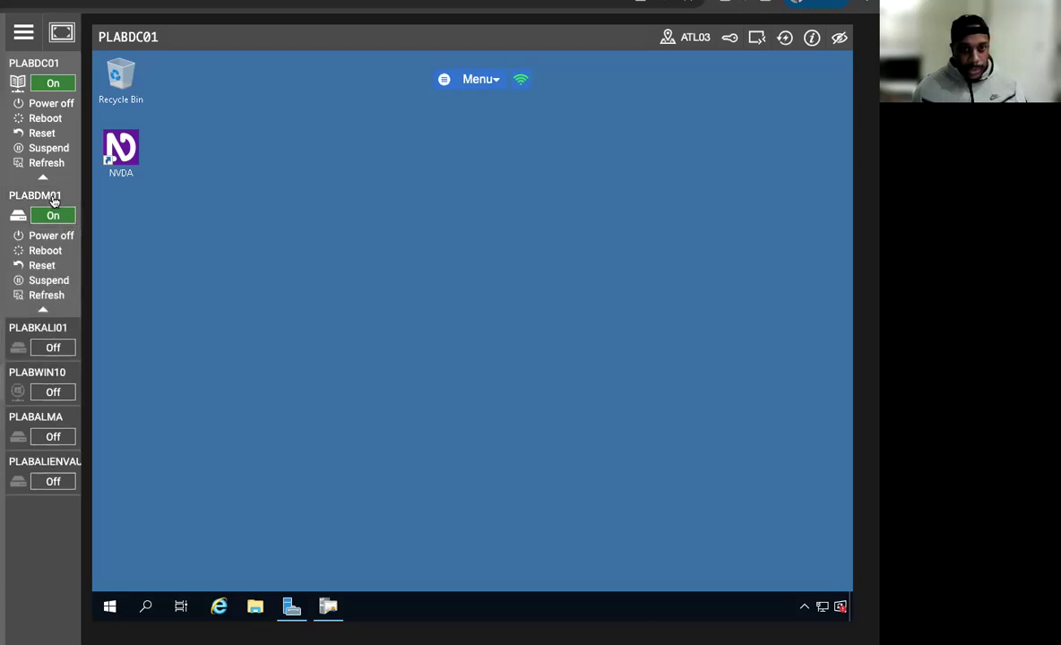
pyautogui.click(52, 197)
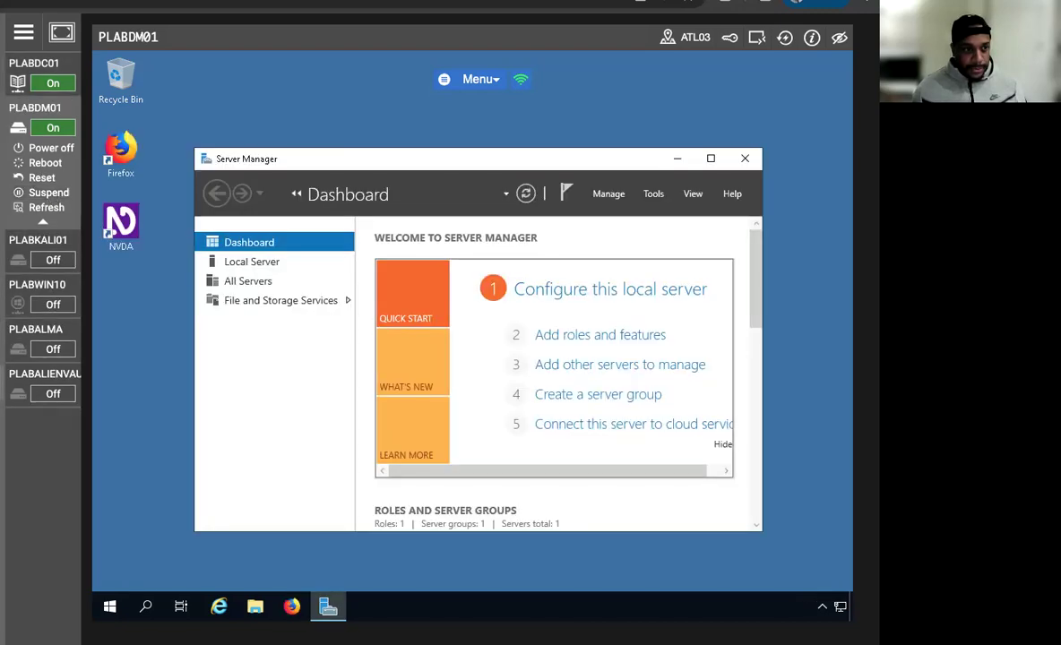
# Step: Start a role-based installation on PLABDM01 and select the Active Directory Certificate Services role with its required features
pyautogui.click(585, 334)
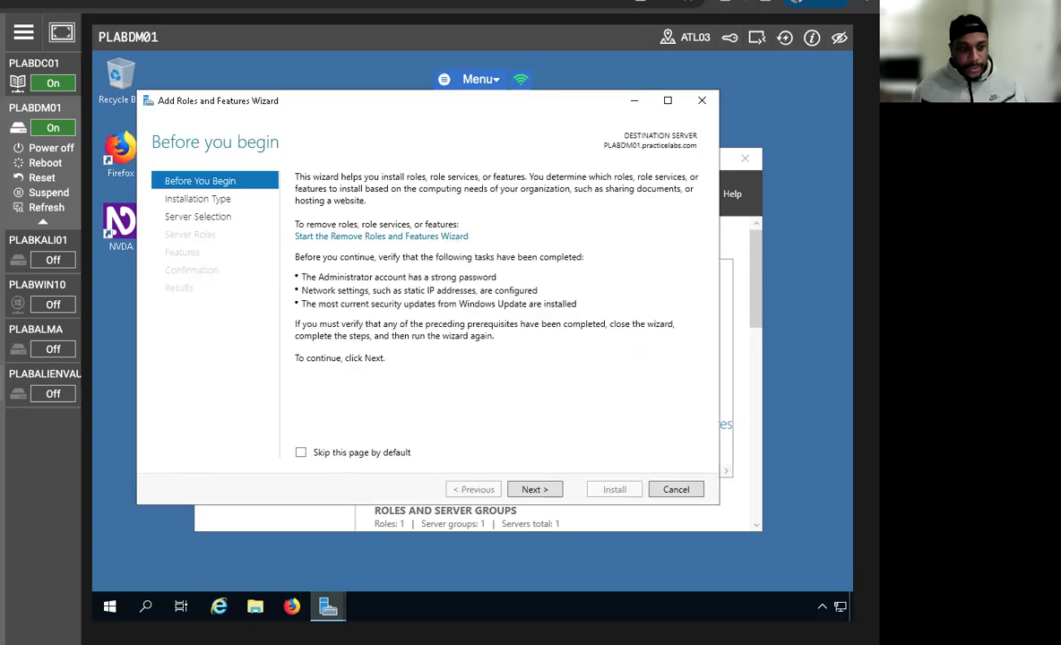
pyautogui.click(534, 490)
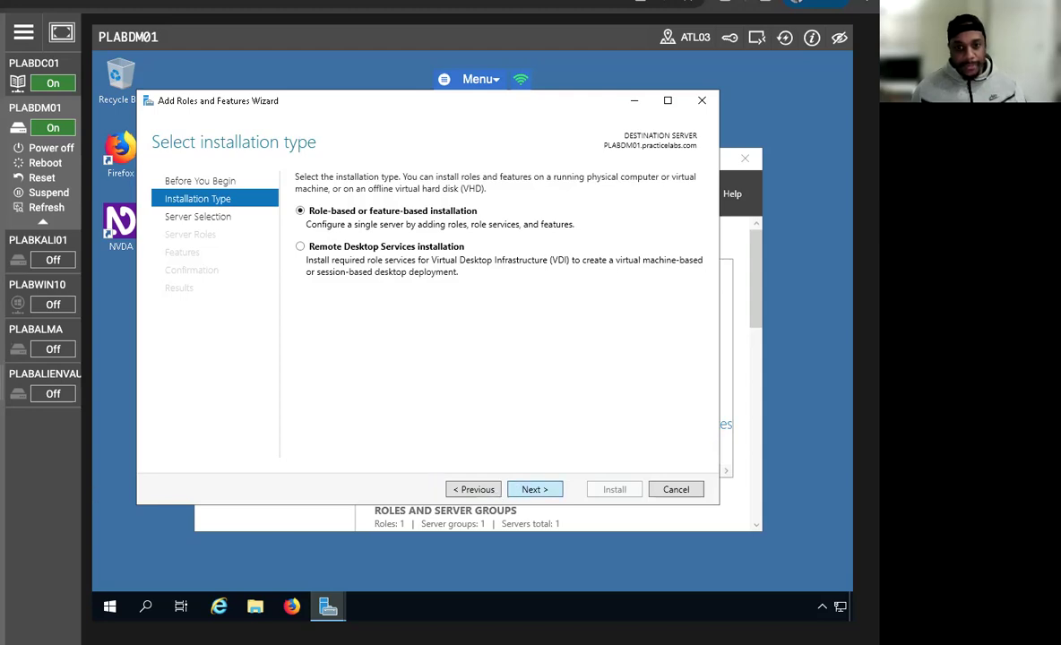
pyautogui.click(530, 489)
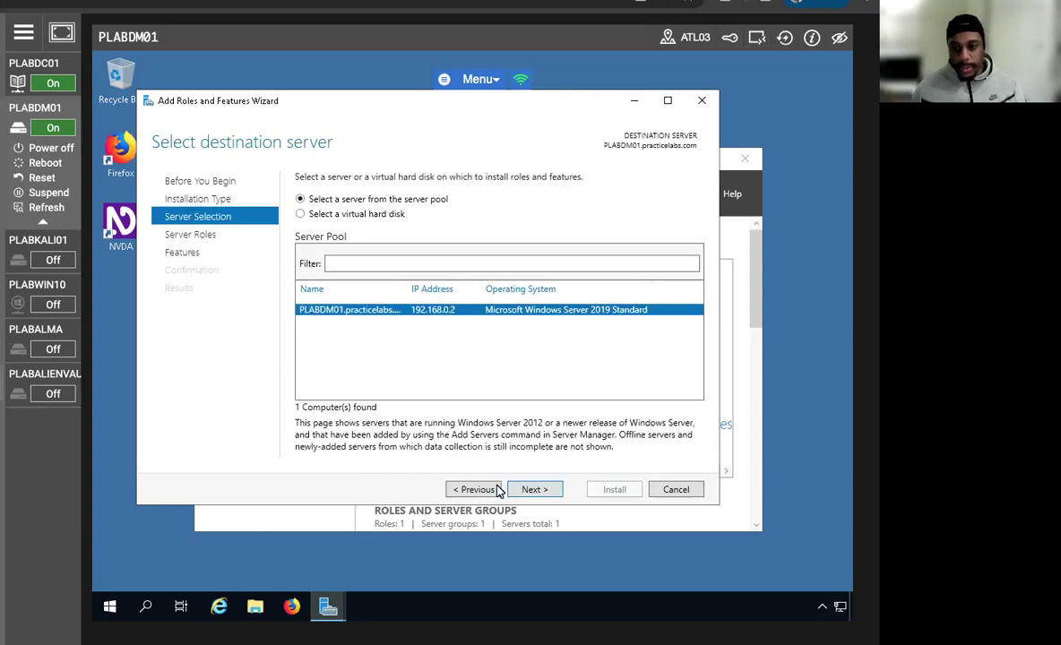
pyautogui.click(527, 490)
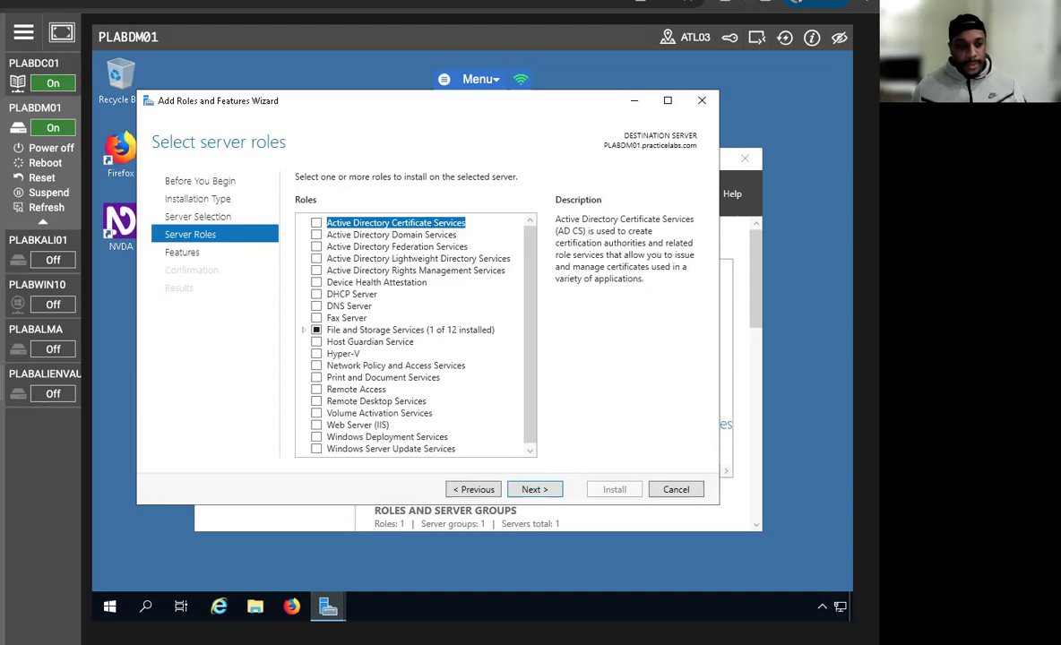
pyautogui.click(317, 223)
pyautogui.click(451, 430)
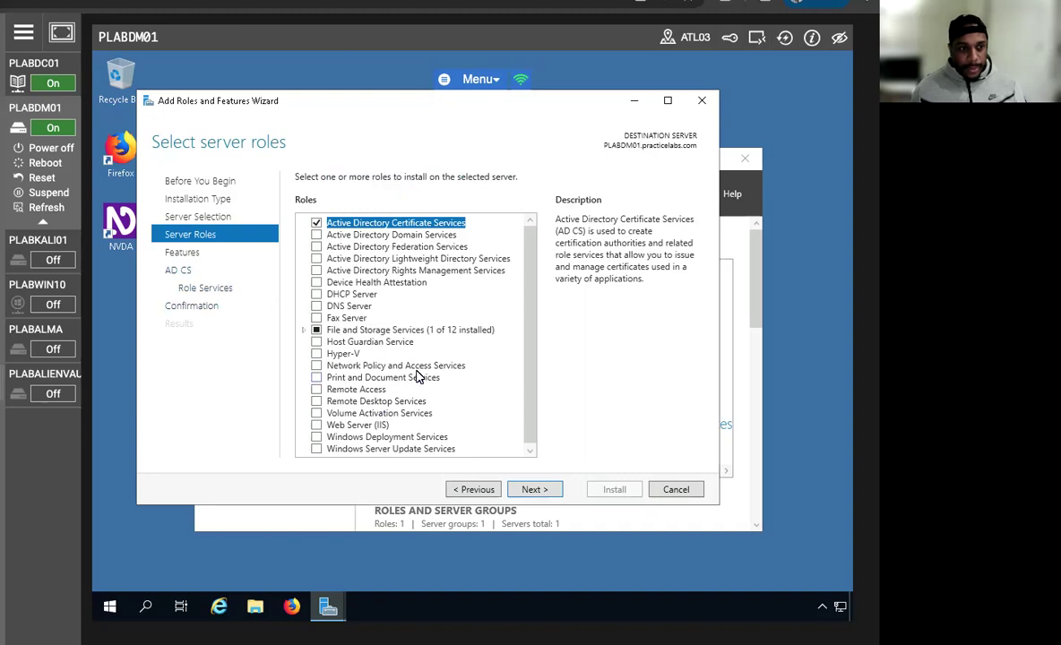
pyautogui.click(524, 489)
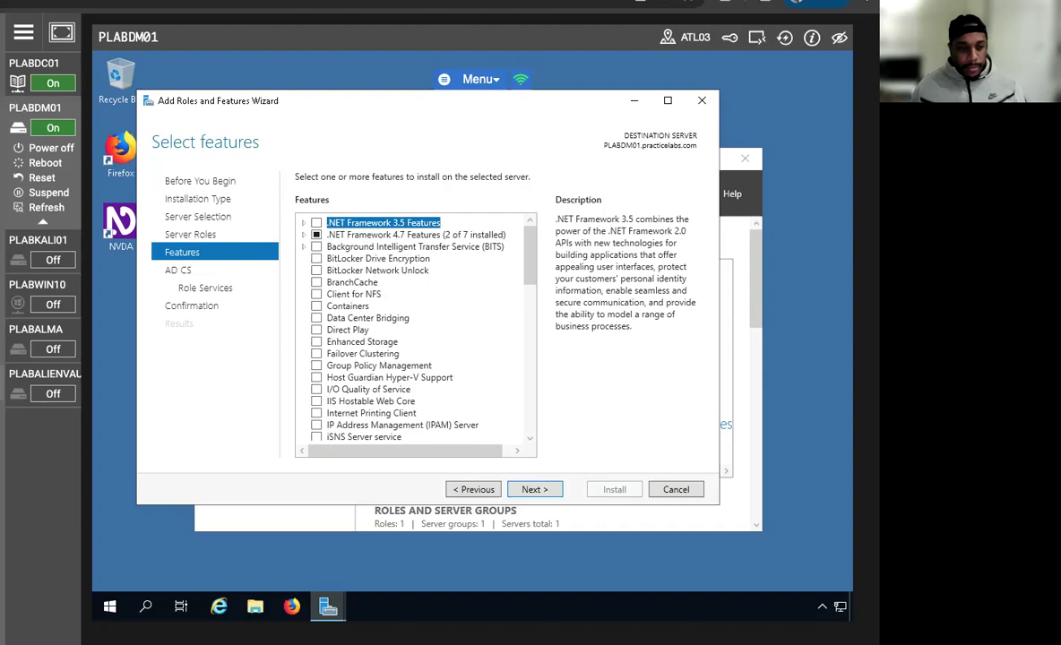
# Step: Keep the default features and add Online Responder with its required features alongside the Certification Authority role service
pyautogui.click(531, 491)
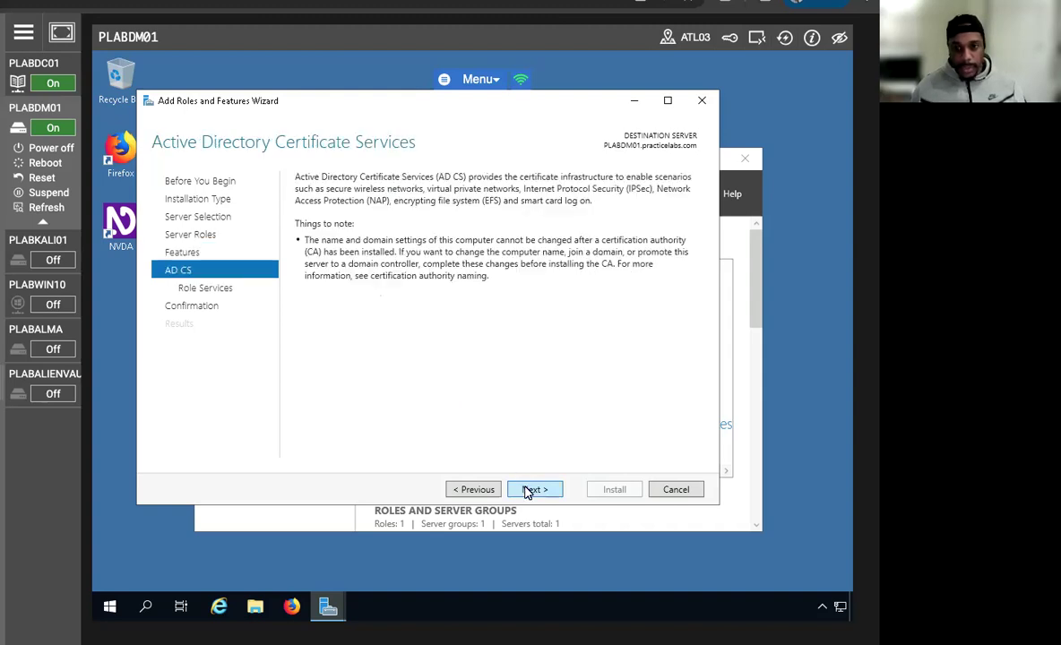
pyautogui.click(514, 491)
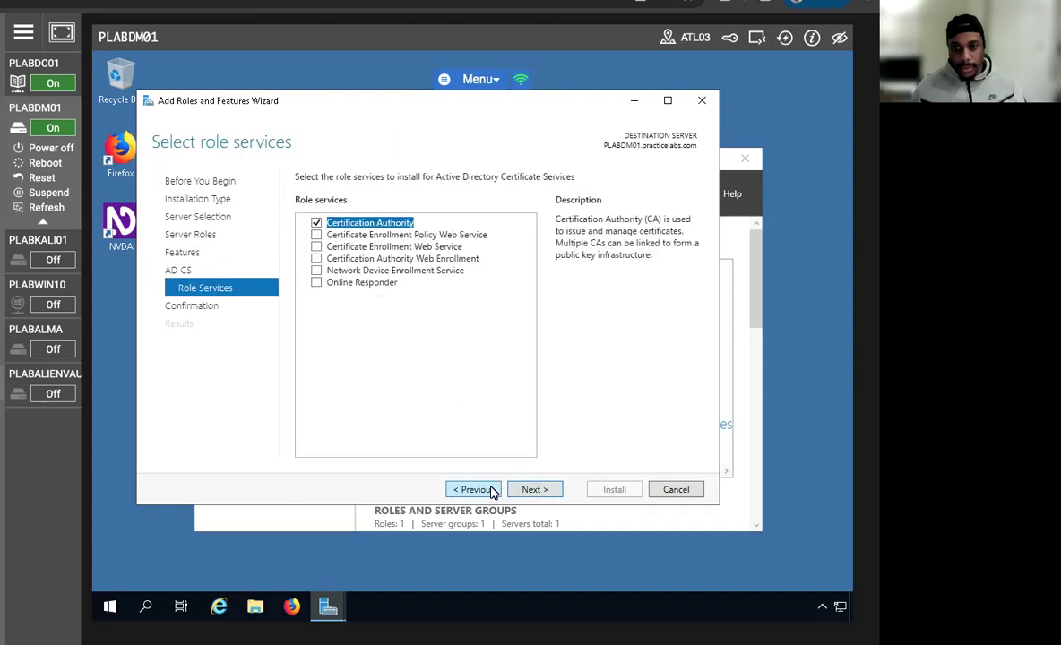
pyautogui.click(316, 282)
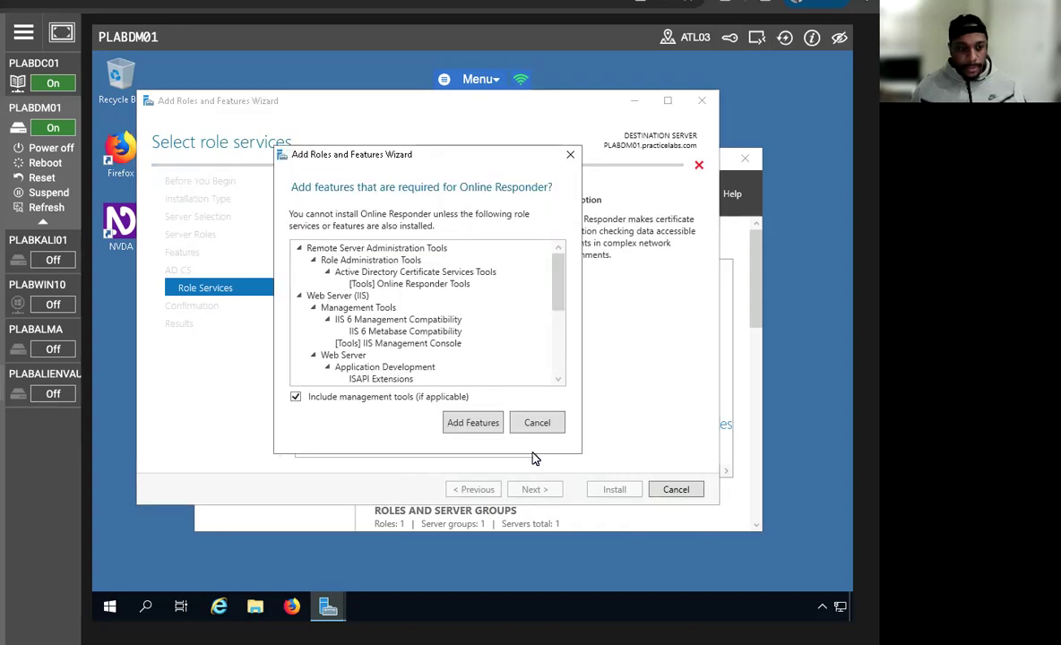
pyautogui.click(473, 423)
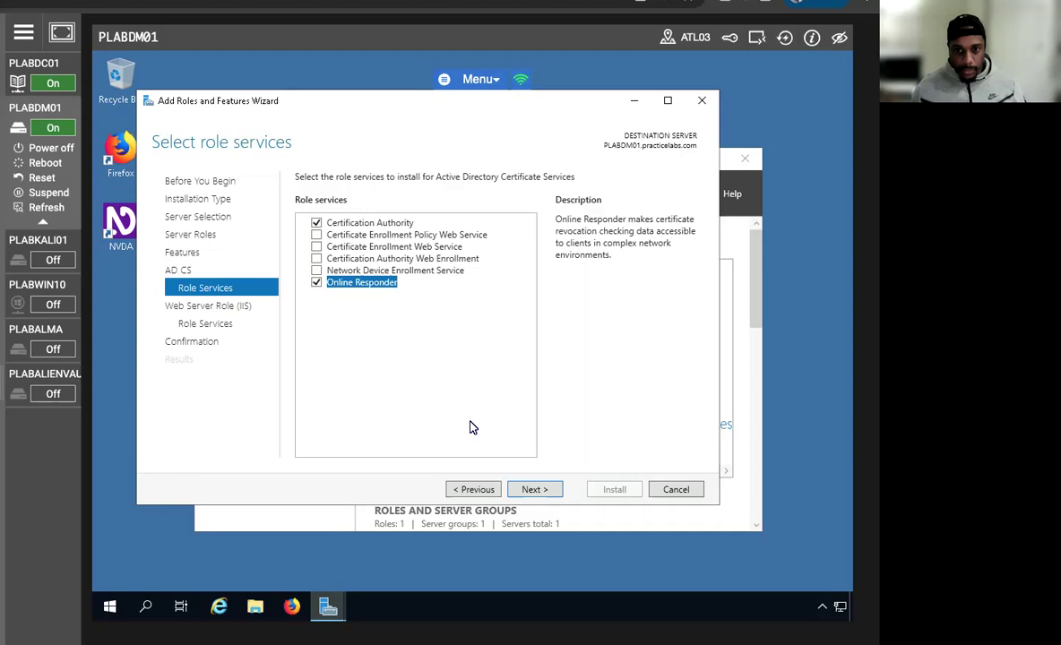
pyautogui.click(526, 491)
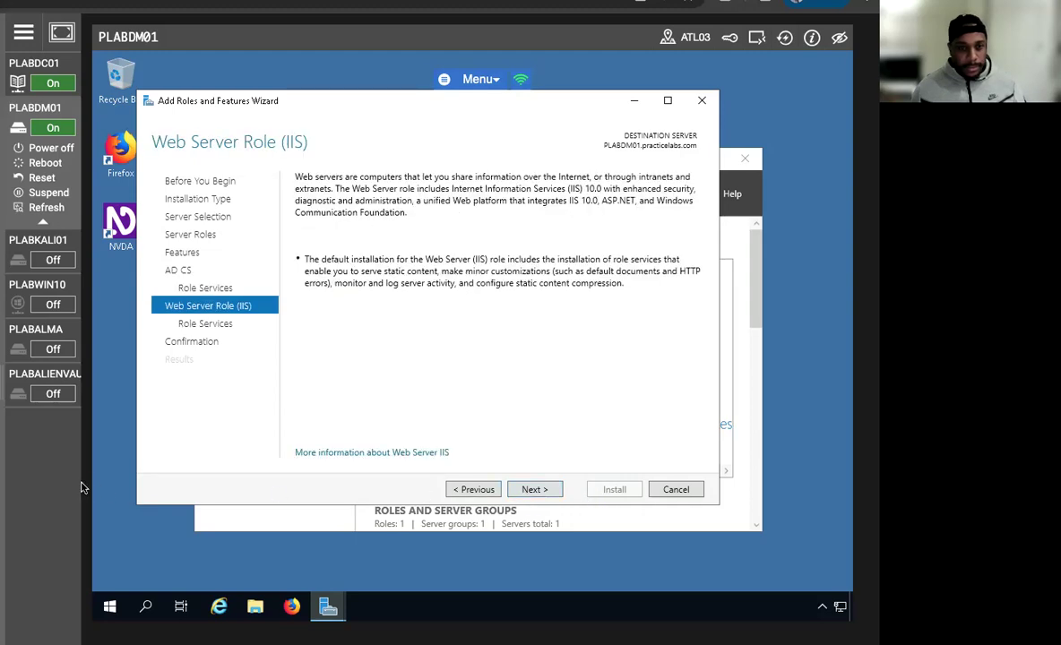
# Step: Accept the default Web Server (IIS) role services, install the selected roles on PLABDM01 and close the wizard
pyautogui.click(519, 492)
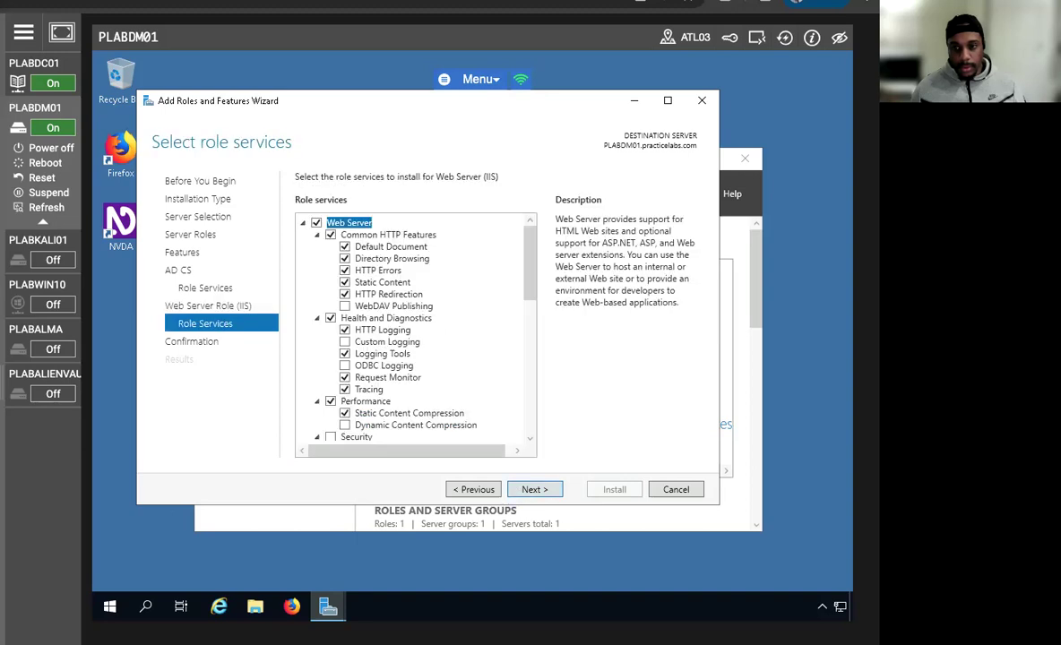
pyautogui.click(527, 490)
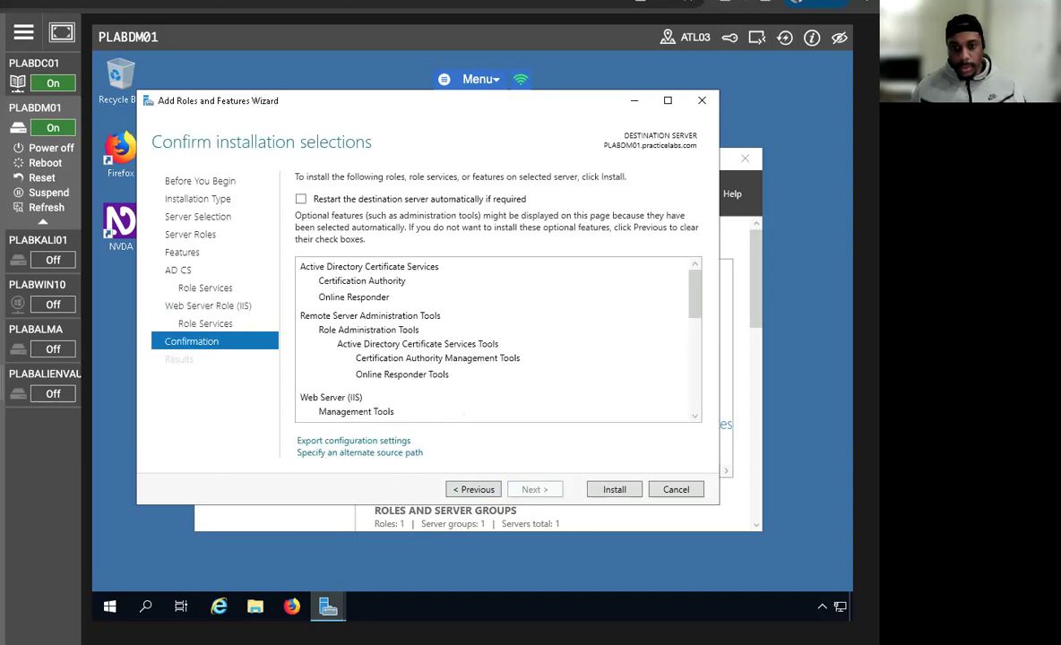
pyautogui.click(609, 492)
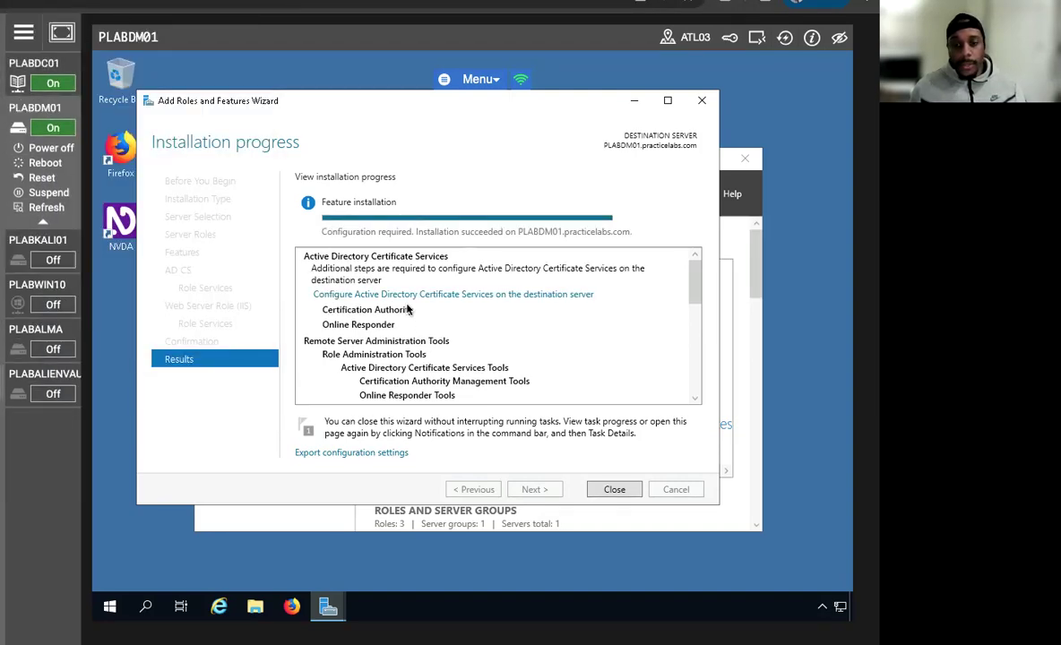
pyautogui.click(617, 490)
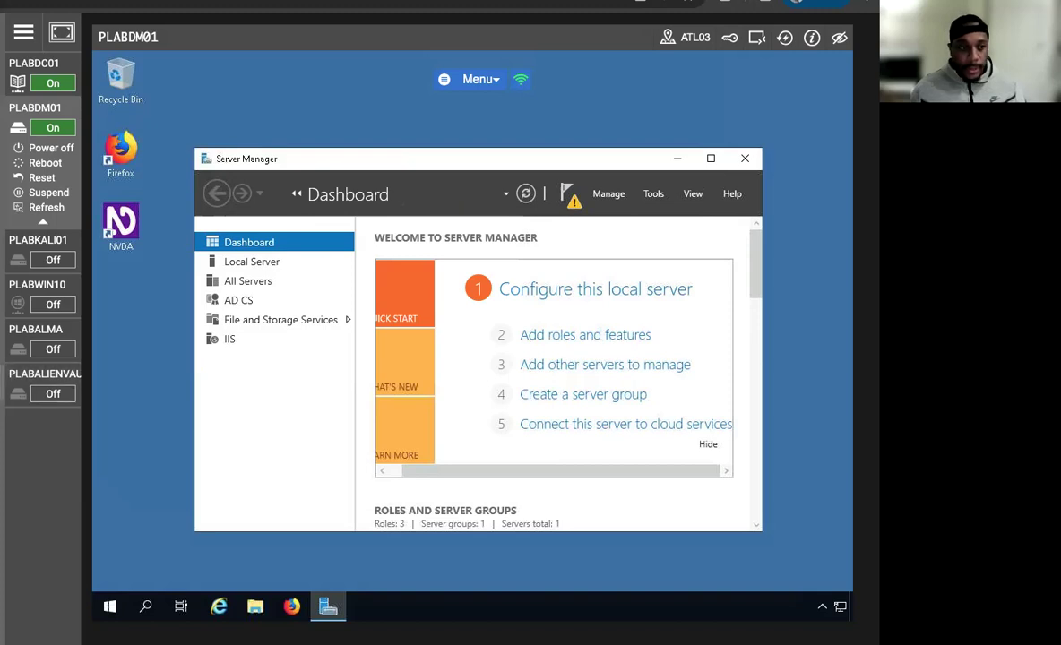
# Step: Open the AD CS configuration, keep the current credentials, and choose Certification Authority and Online Responder to configure
pyautogui.click(558, 193)
pyautogui.click(417, 281)
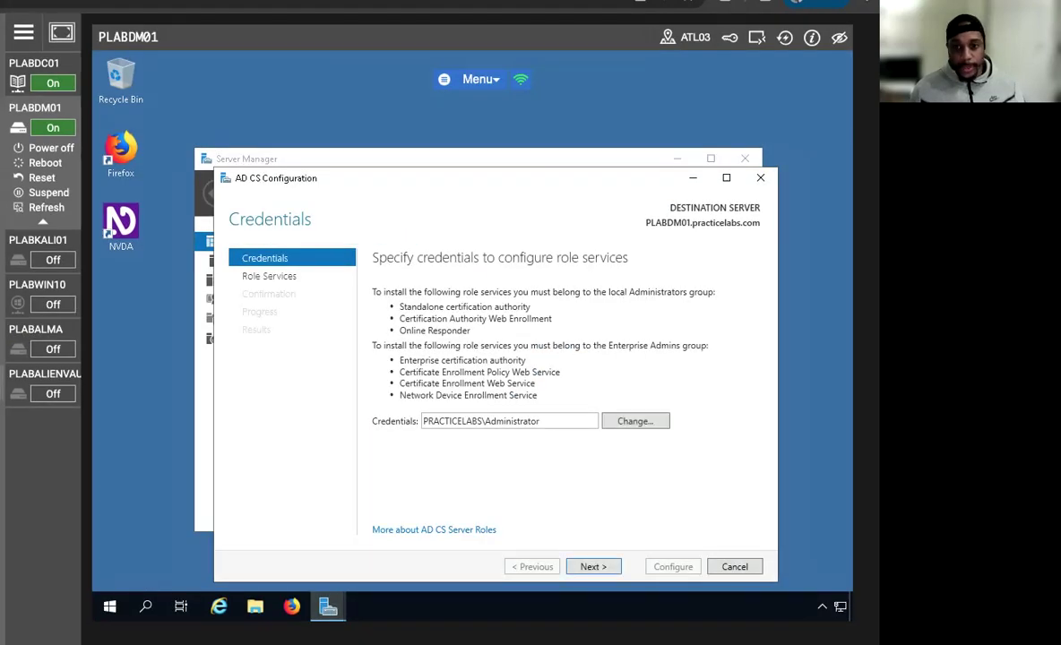
pyautogui.moveTo(429, 177)
pyautogui.mouseDown()
pyautogui.moveTo(434, 151)
pyautogui.moveTo(441, 180)
pyautogui.mouseUp()
pyautogui.click(549, 508)
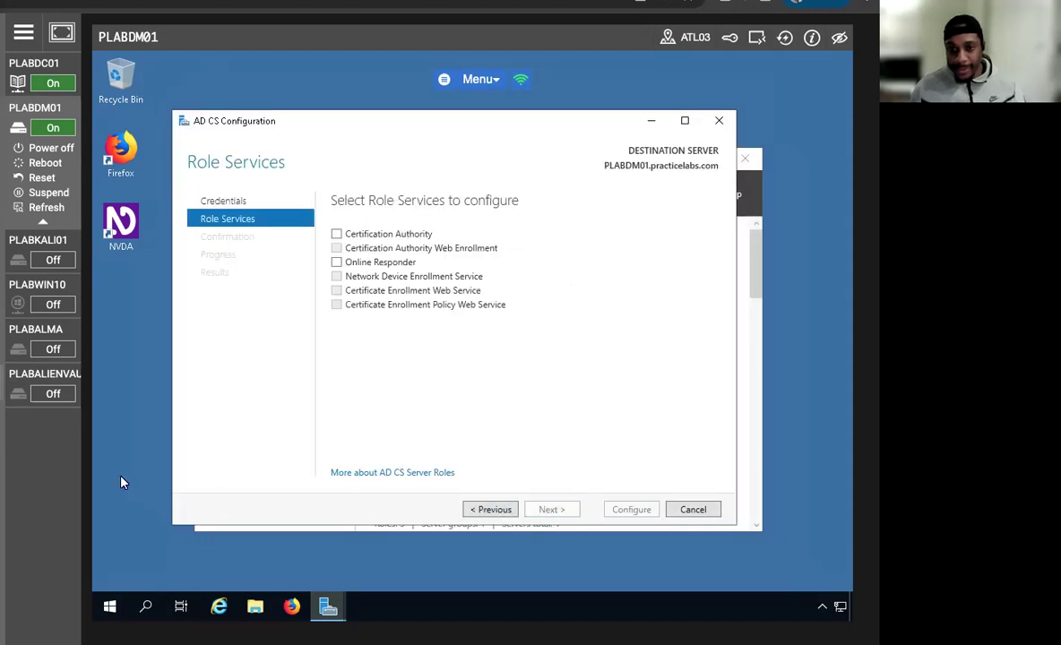
pyautogui.click(336, 234)
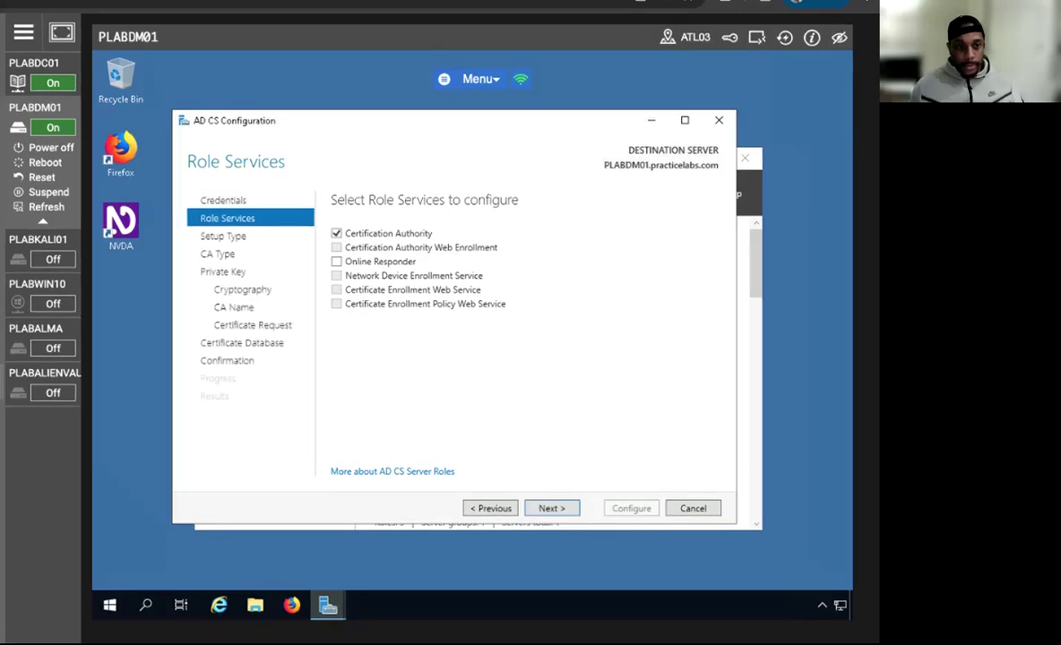
pyautogui.click(336, 261)
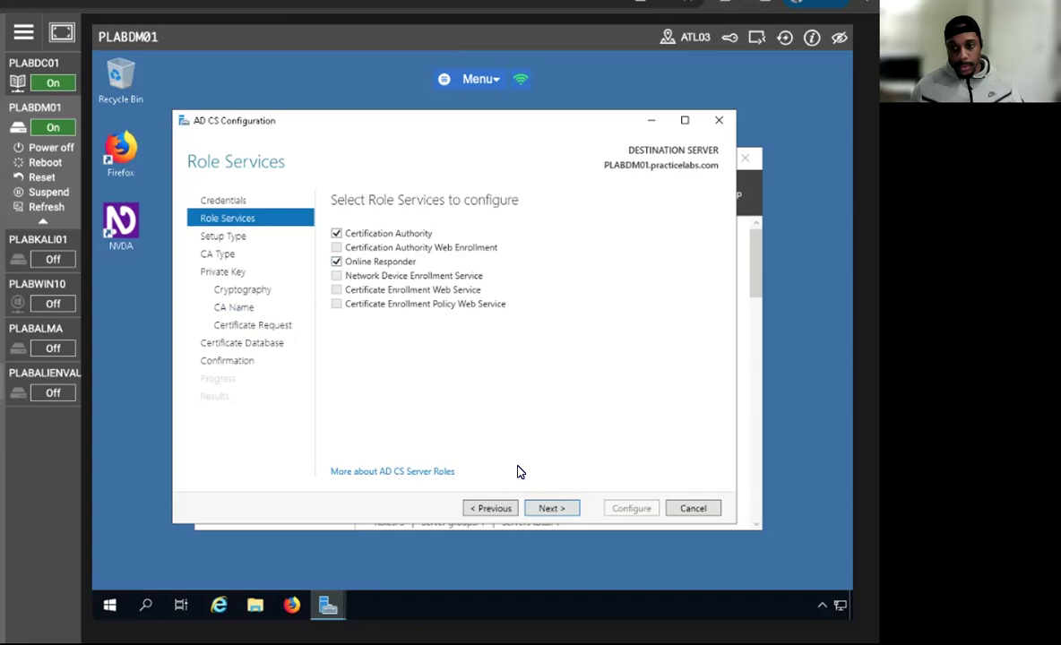
pyautogui.click(544, 508)
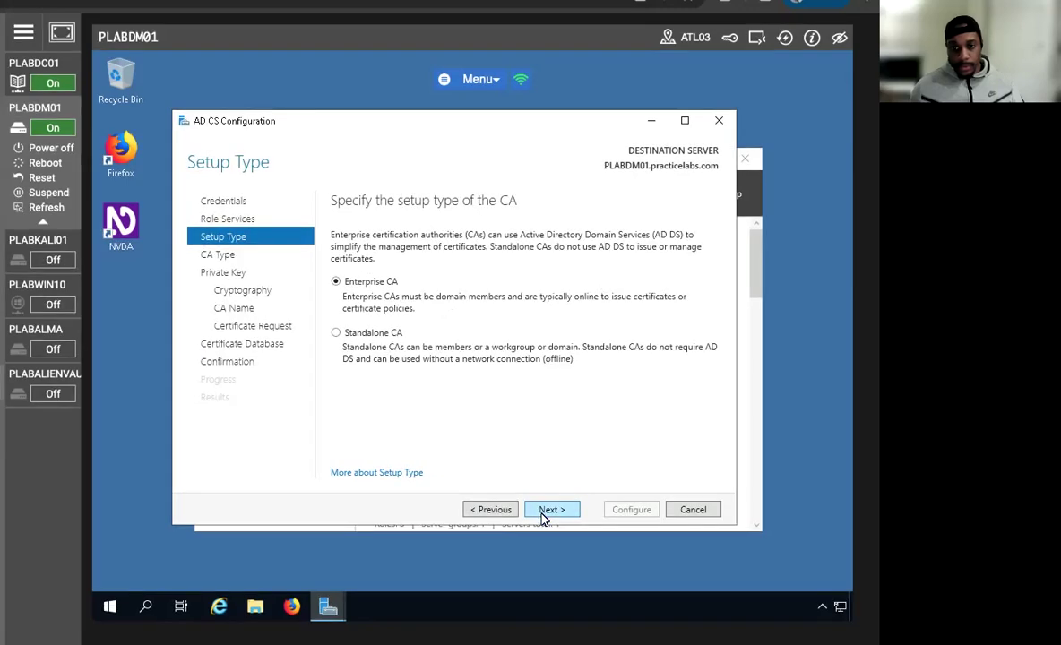
# Step: Set up the certification authority as an Enterprise subordinate CA with a new private key
pyautogui.click(537, 511)
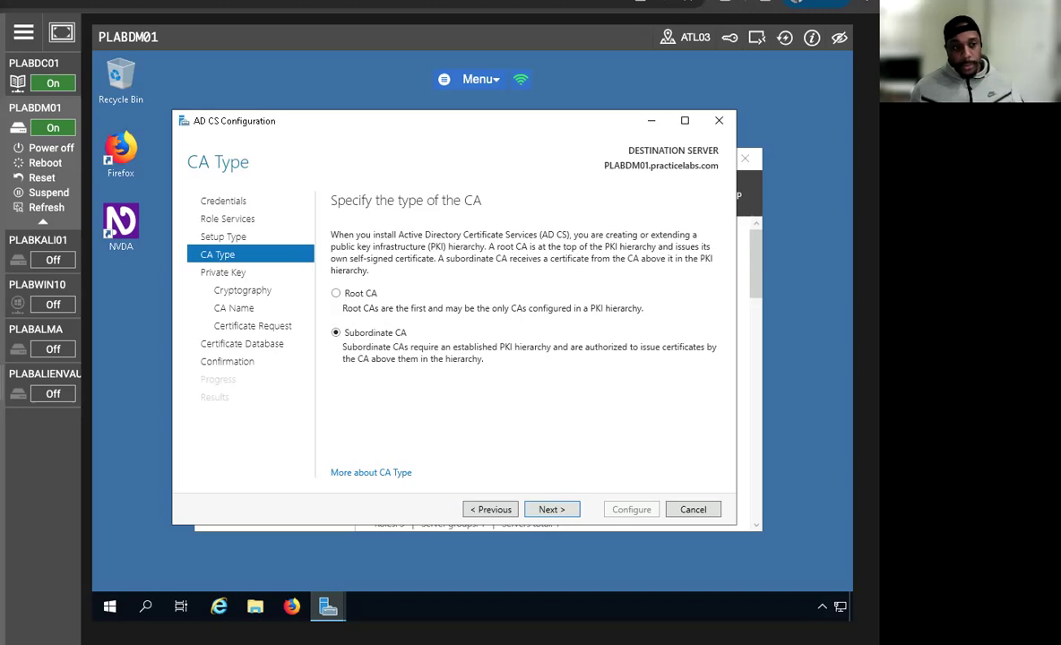
pyautogui.click(505, 510)
pyautogui.click(553, 510)
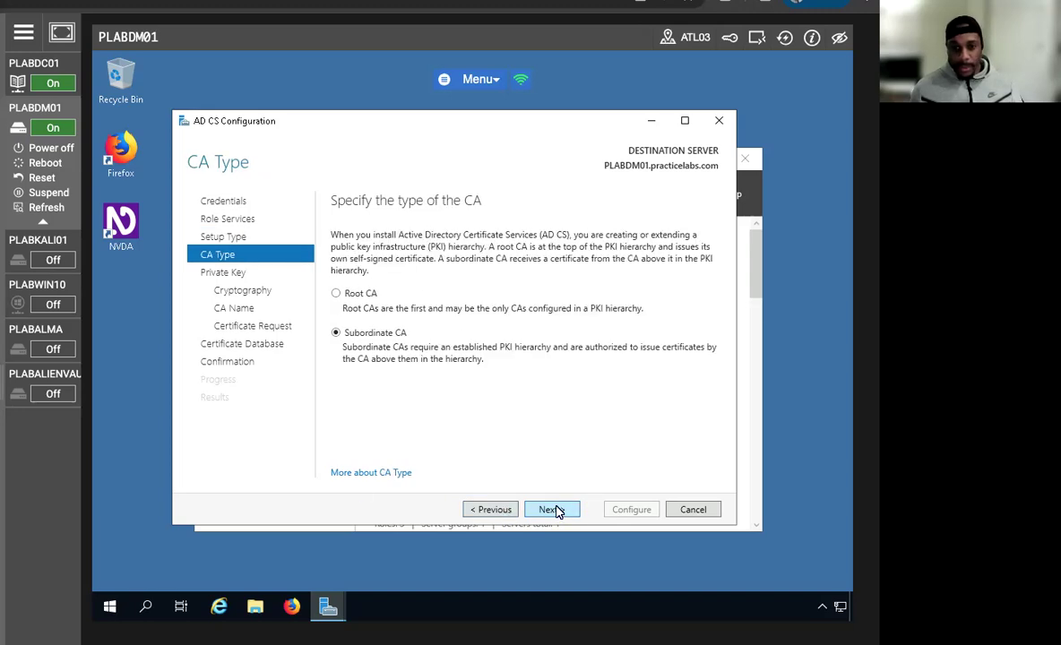
pyautogui.click(553, 509)
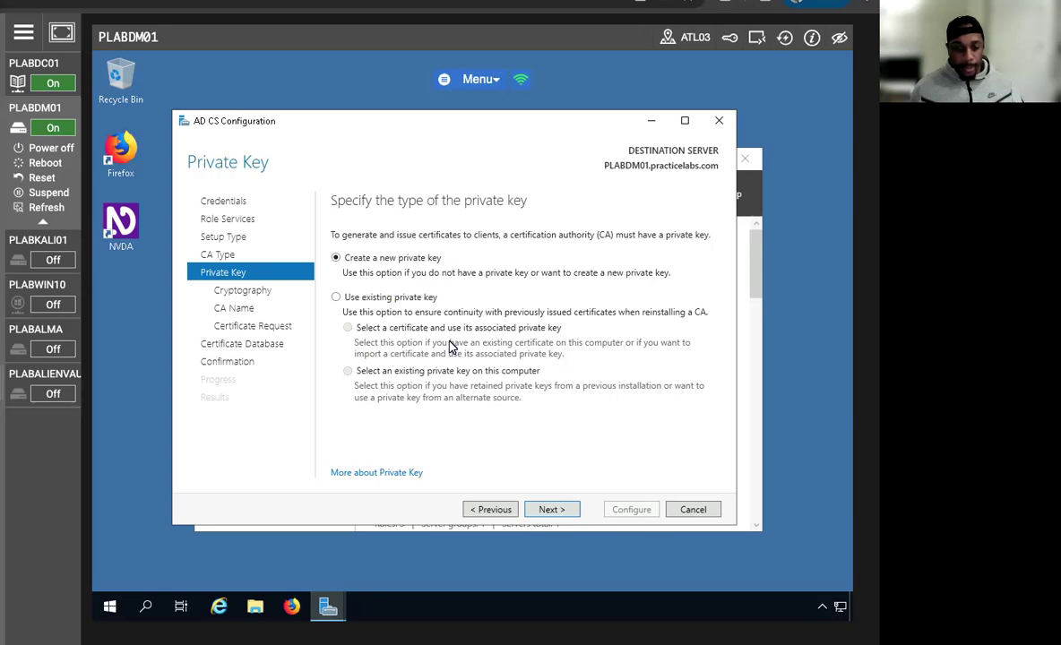
pyautogui.click(543, 510)
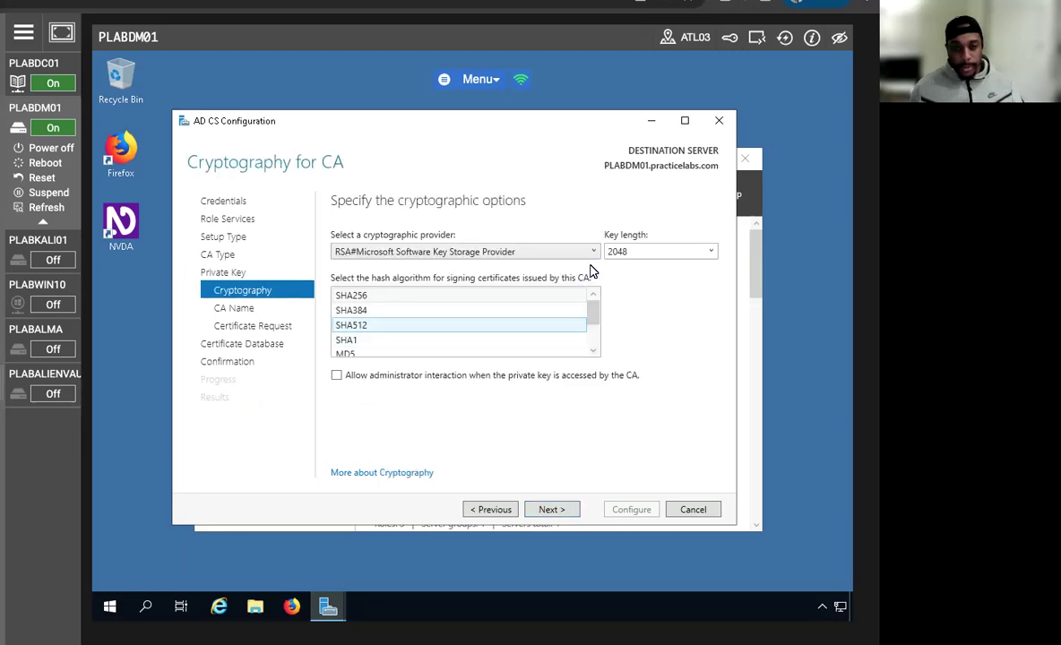
# Step: Set the CA's key length to 1024 and accept the common name practicelabs-PLABDM01-CA
pyautogui.doubleClick(653, 250)
pyautogui.write('1024')
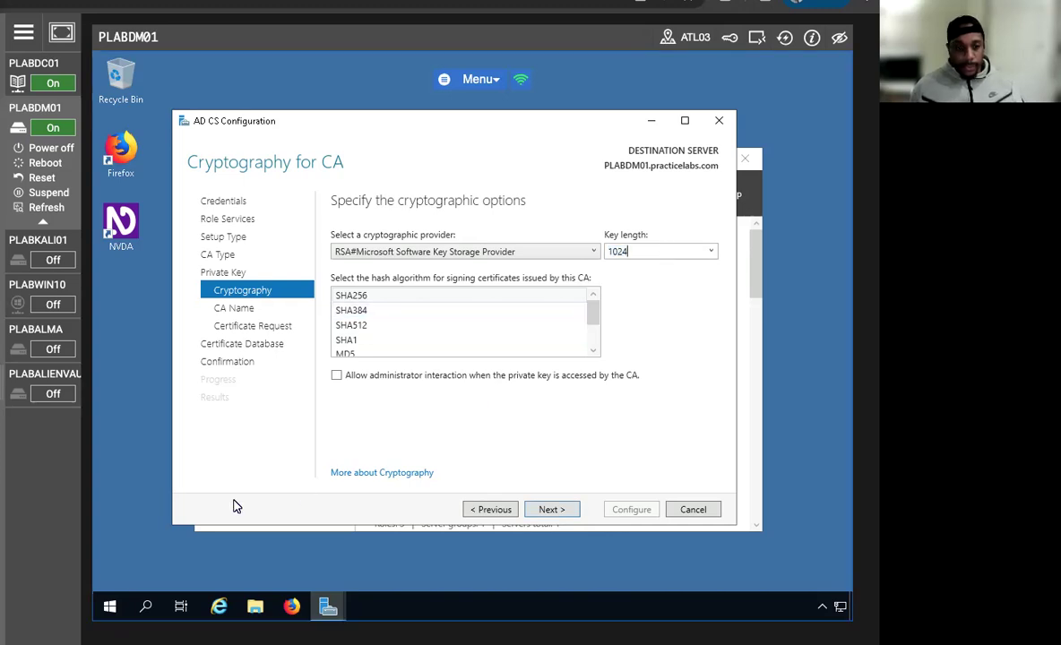
pyautogui.click(549, 509)
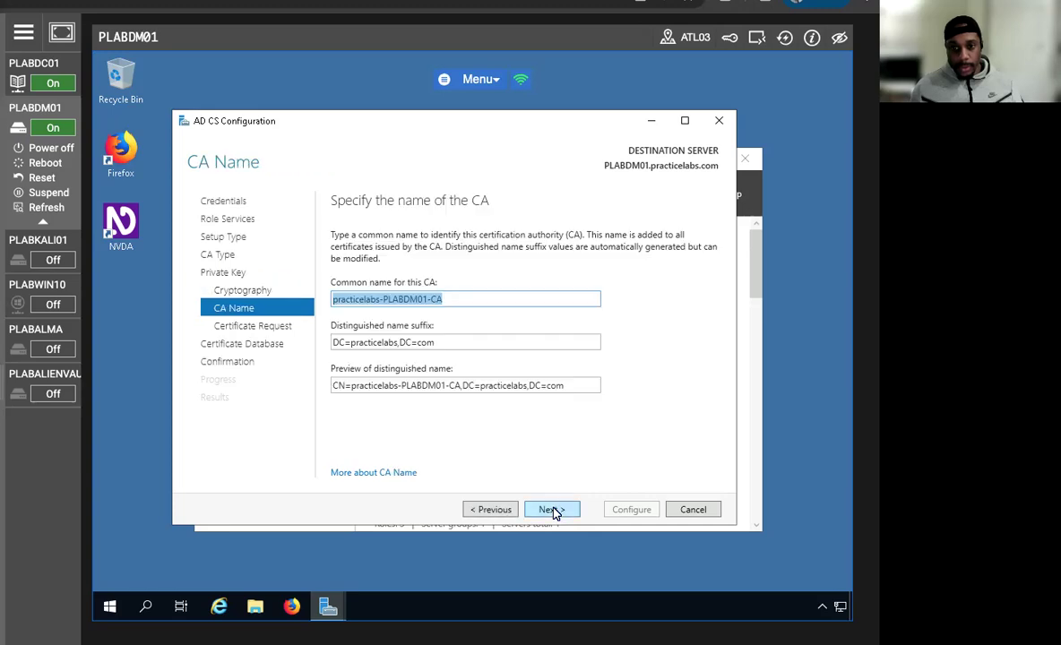
pyautogui.click(552, 509)
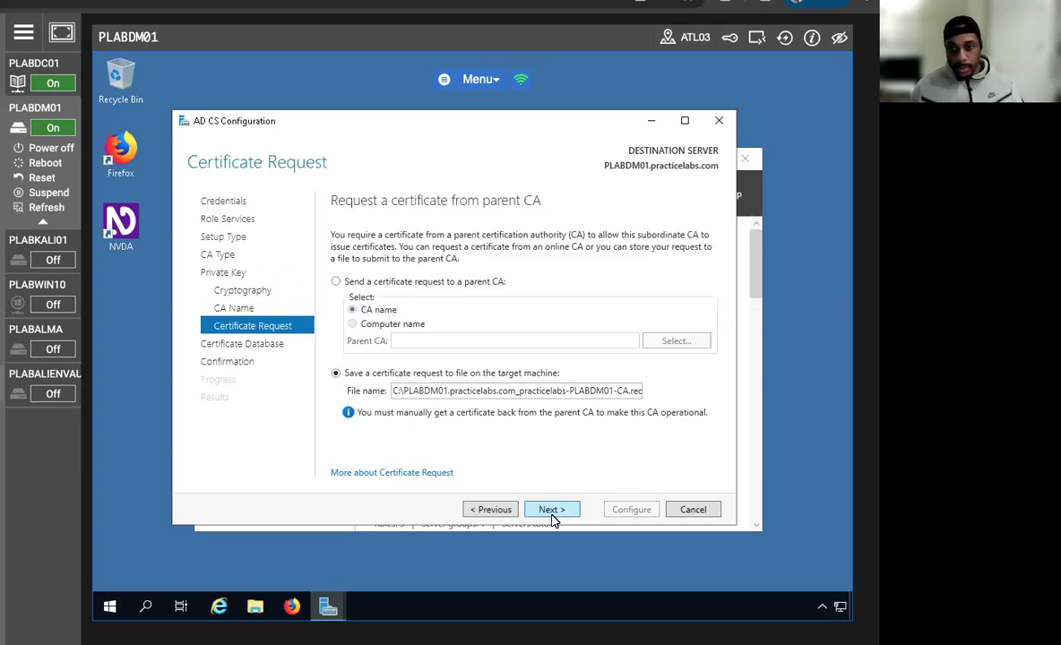
# Step: Keep saving the certificate request to file and the default CertLog database locations, then apply the AD CS configuration and close the wizard
pyautogui.click(551, 516)
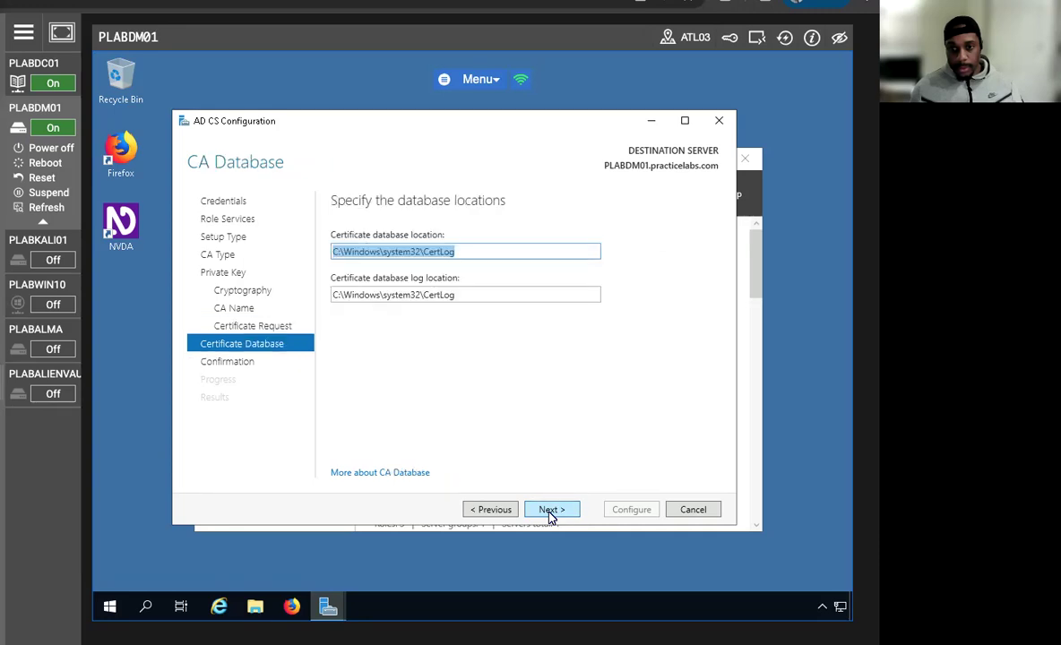
pyautogui.click(551, 510)
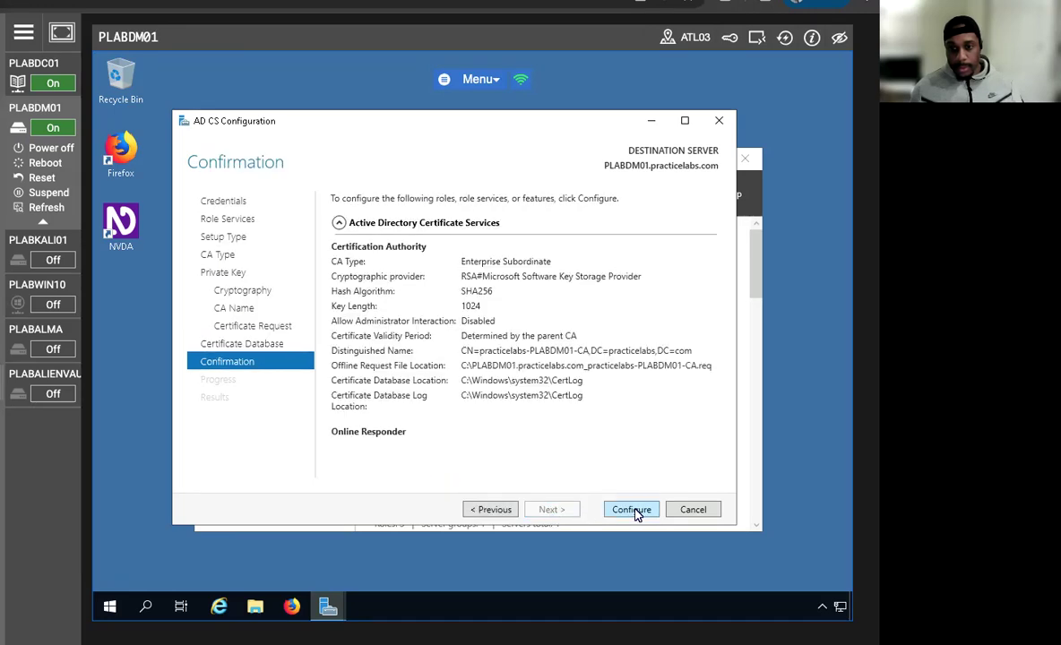
pyautogui.click(633, 511)
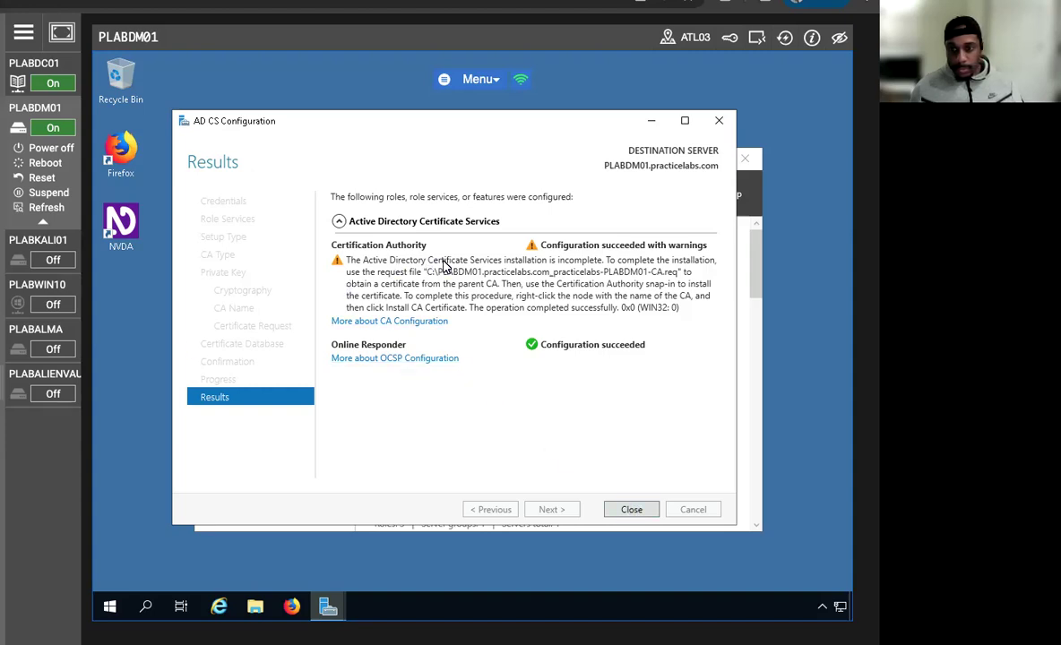
pyautogui.click(612, 510)
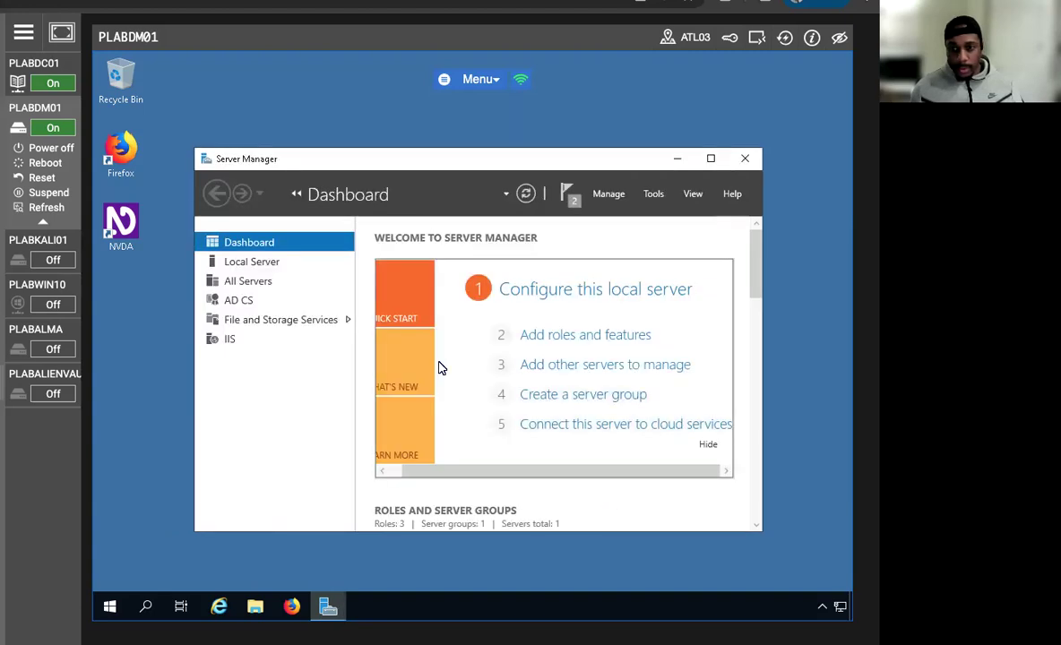
# Step: Refresh the server dashboard and check the notifications for the AD CS installation and post-deployment configuration
pyautogui.click(505, 194)
pyautogui.click(525, 199)
pyautogui.click(524, 199)
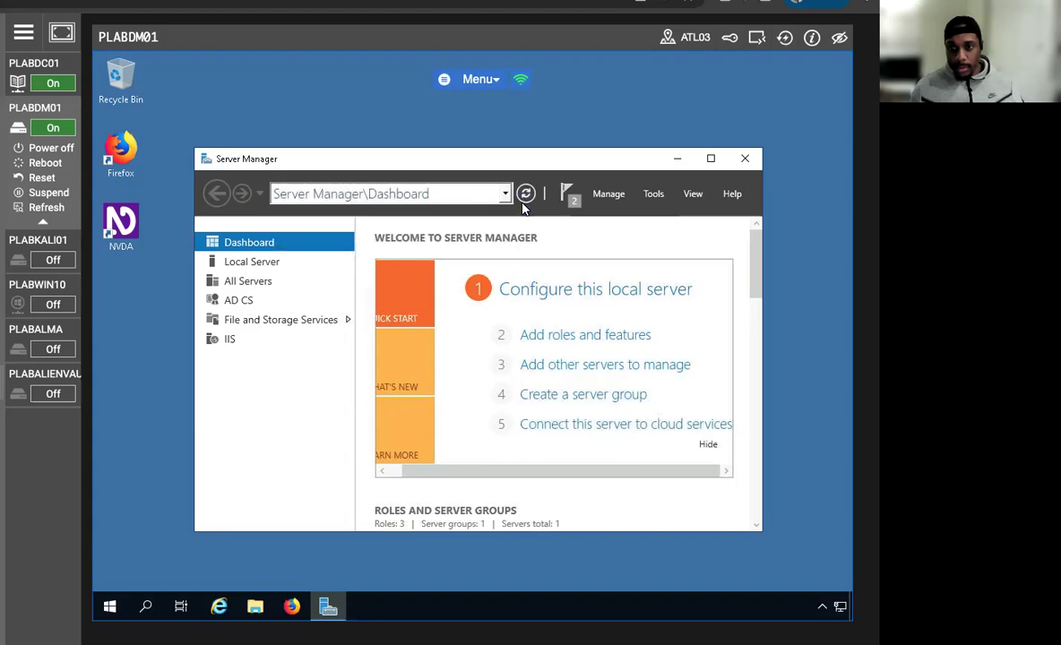
pyautogui.click(567, 192)
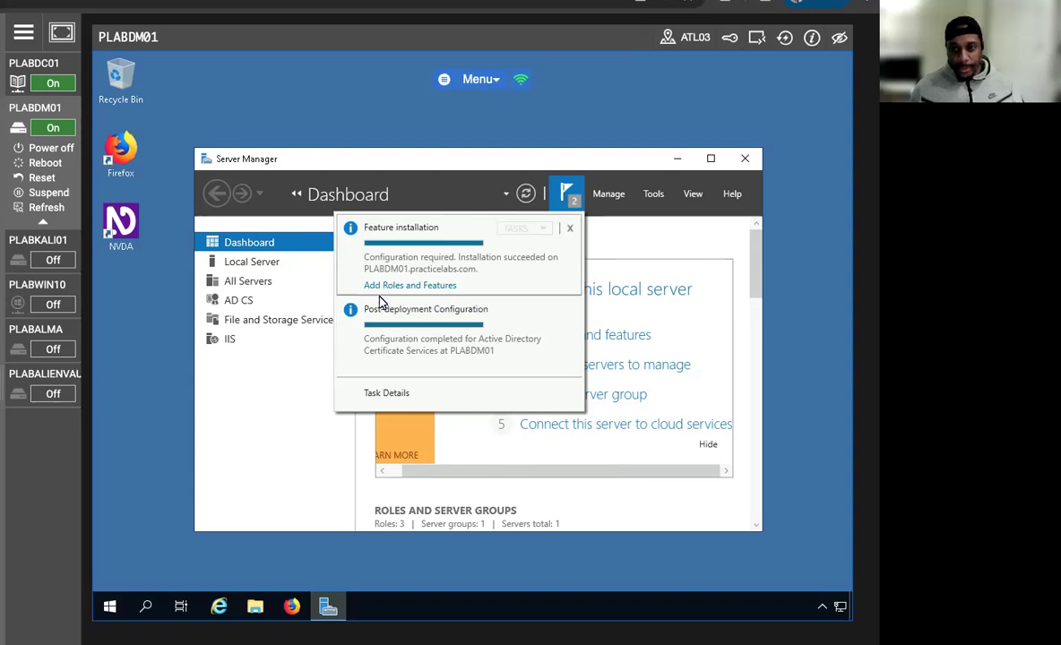
pyautogui.click(567, 197)
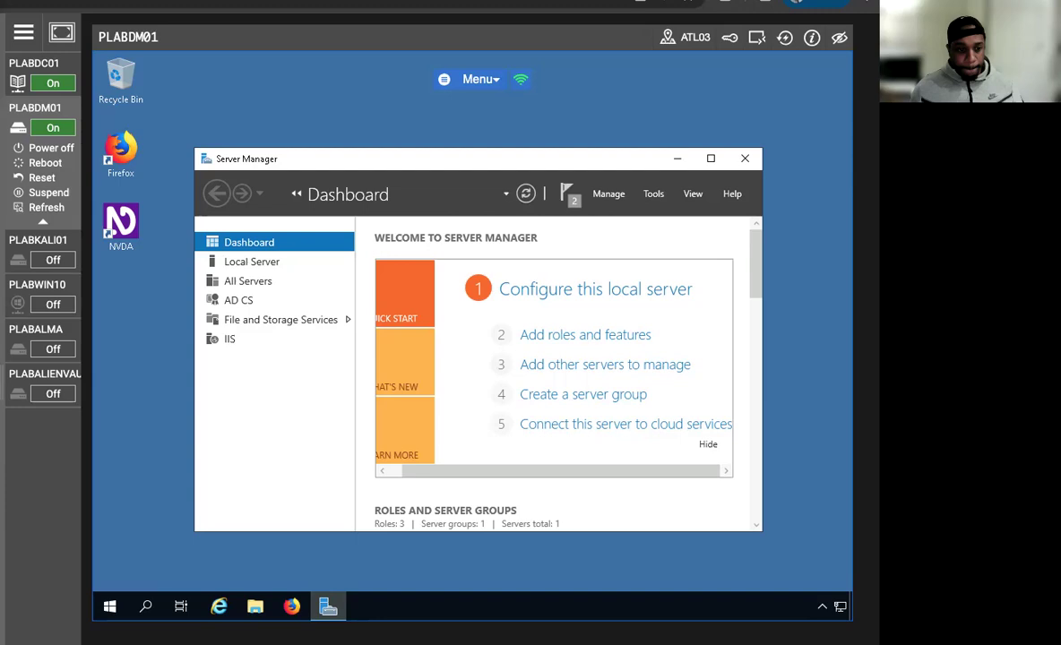
# Step: Review the feature installation results for Active Directory Certificate Services, close them, and recheck the notifications
pyautogui.click(565, 195)
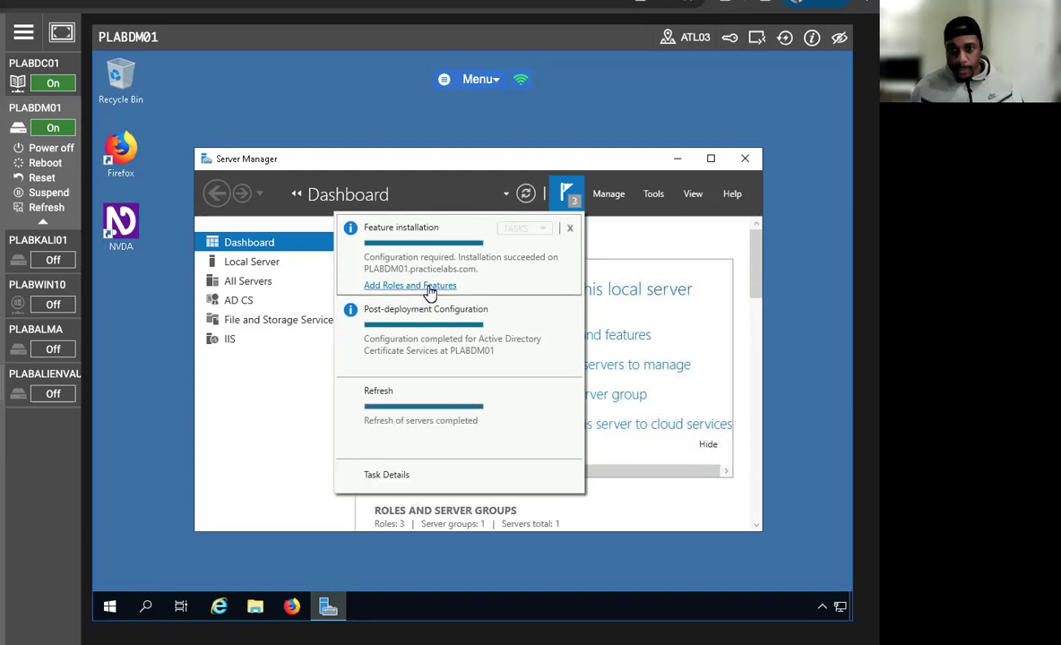
pyautogui.click(430, 285)
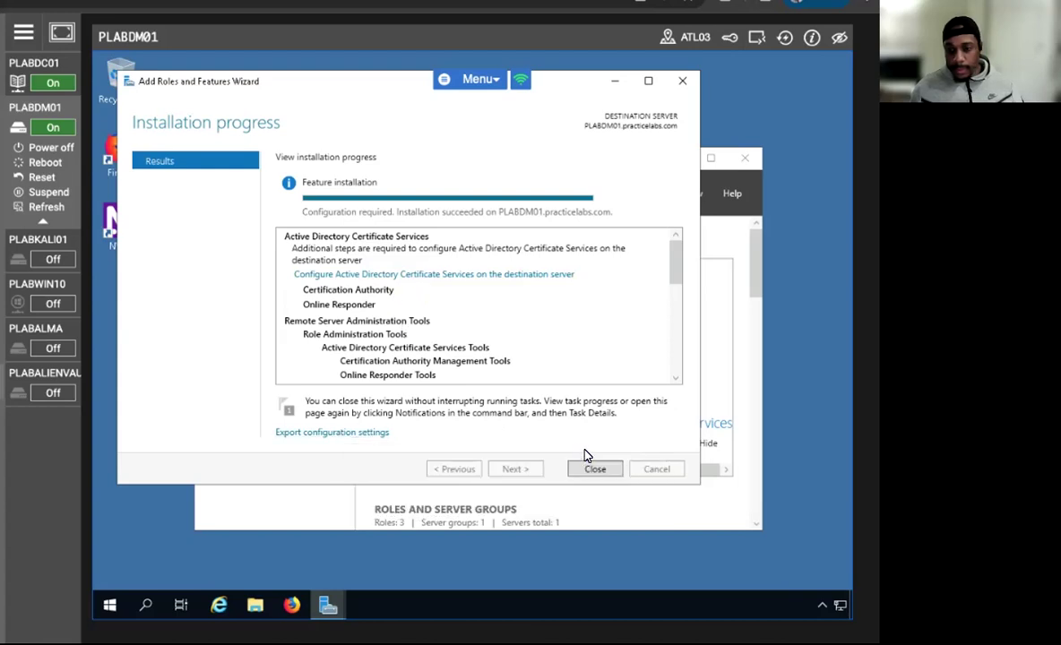
pyautogui.click(594, 471)
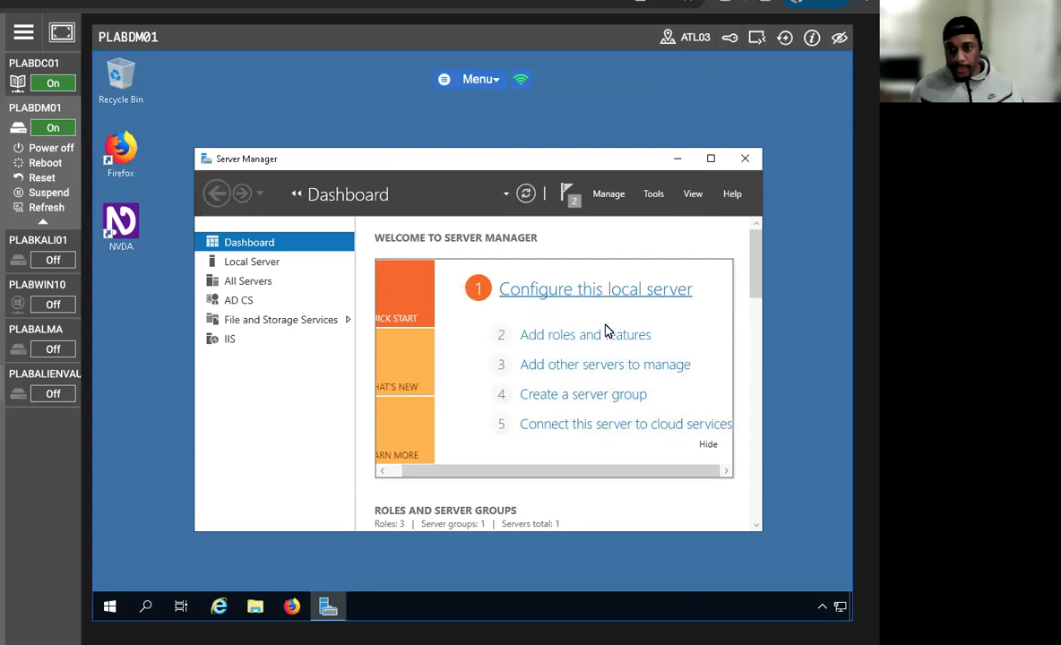
pyautogui.click(653, 194)
pyautogui.click(565, 194)
pyautogui.click(565, 194)
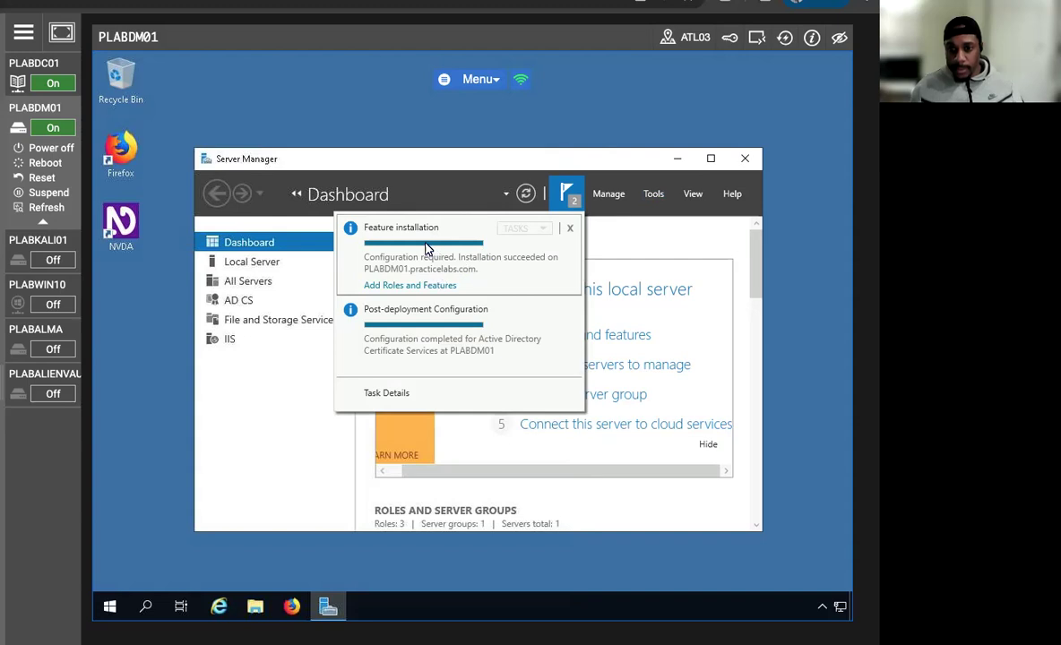
pyautogui.click(357, 154)
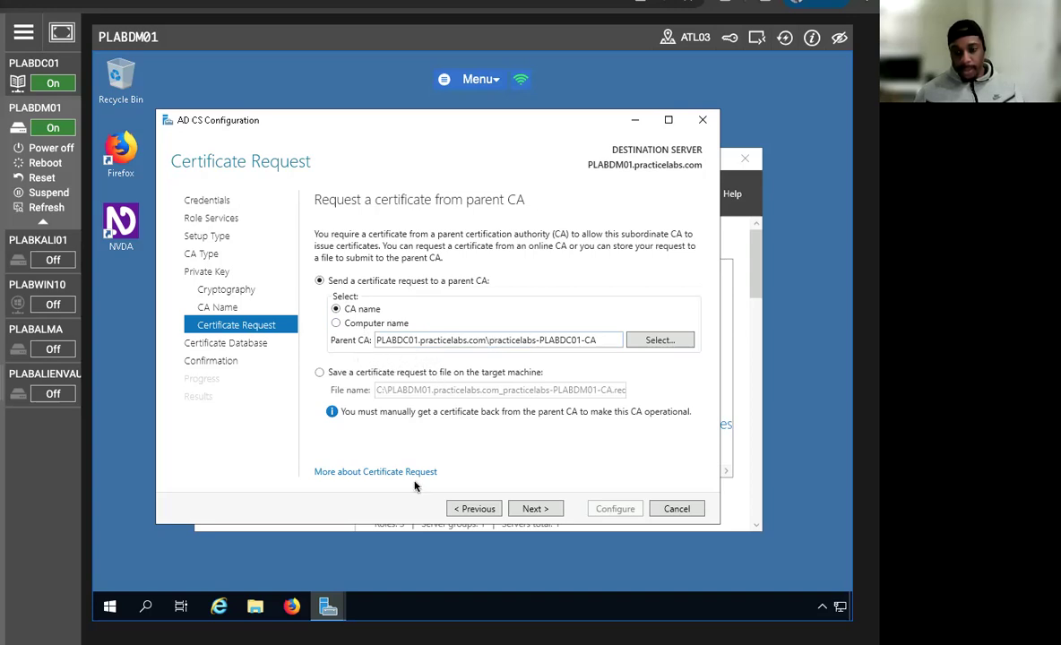
# Step: Send the certificate request to parent CA practicelabs-PLABDC01-CA, keep the default CertLog database locations, then apply the AD CS configuration and close the wizard
pyautogui.click(533, 510)
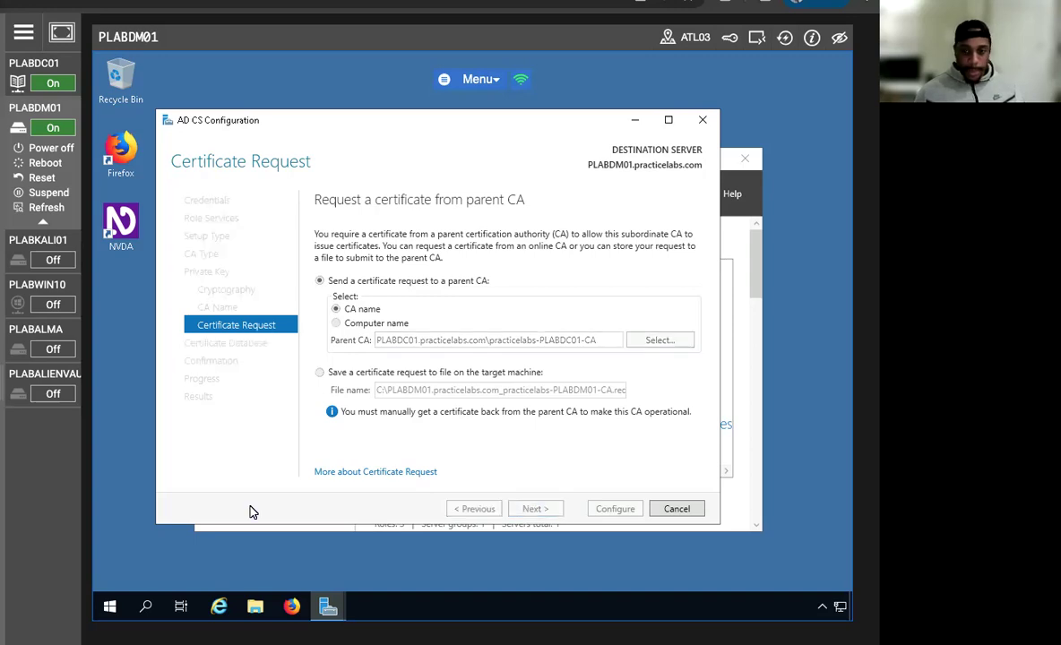
pyautogui.click(543, 508)
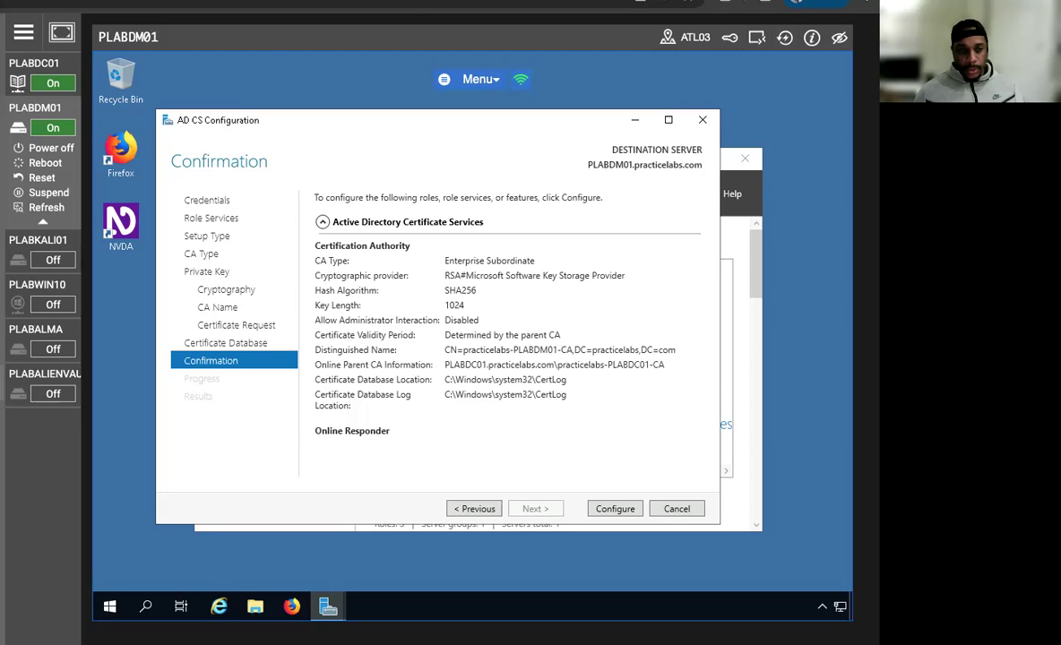
pyautogui.click(609, 508)
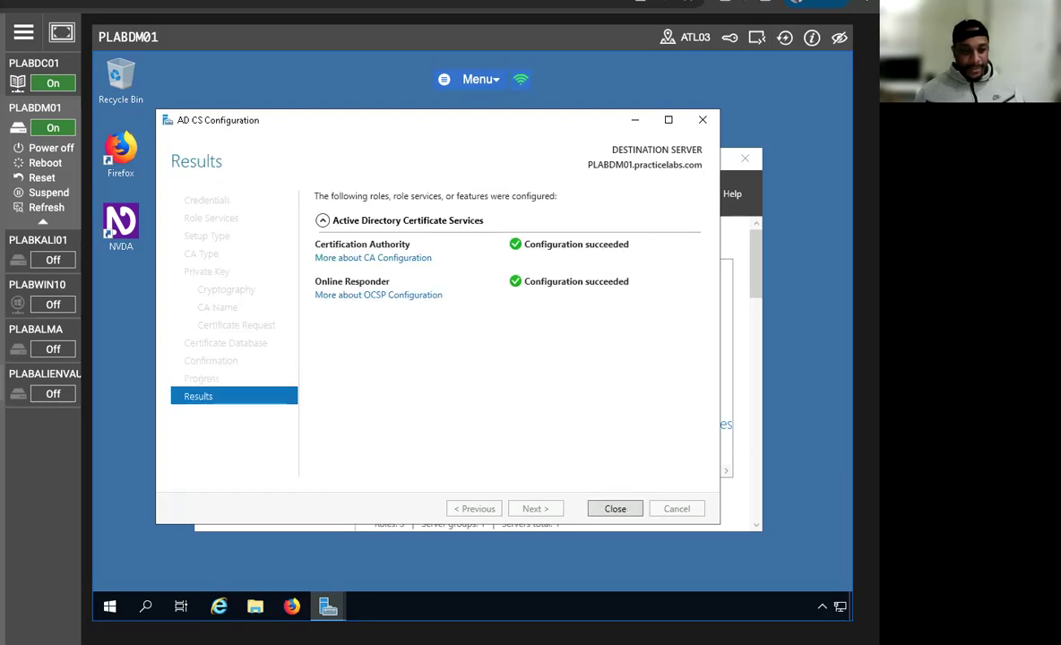
pyautogui.click(615, 510)
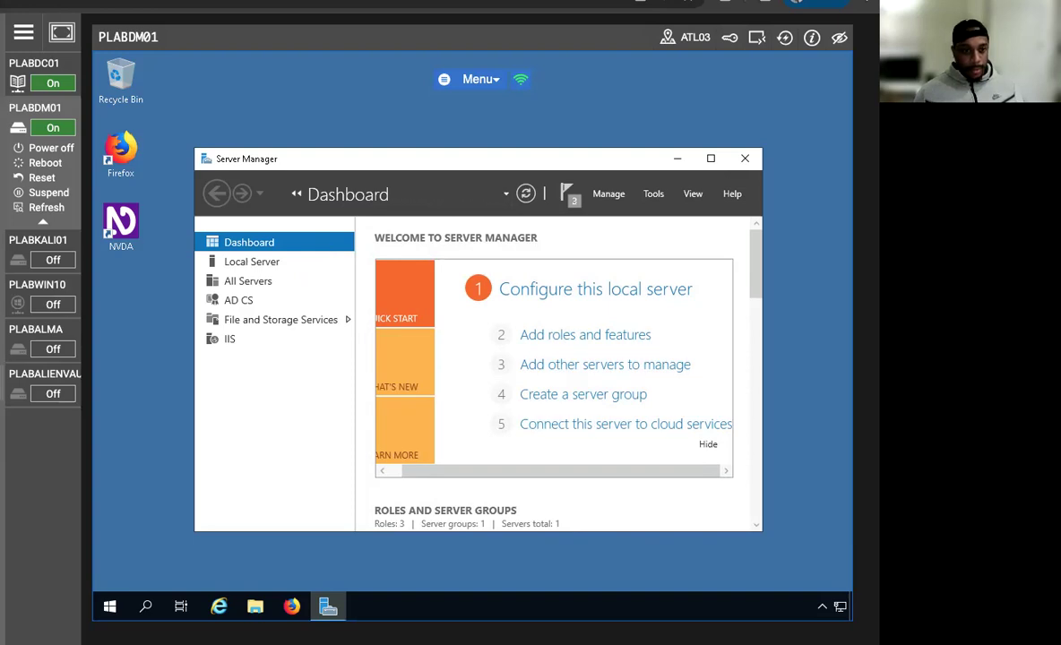
# Step: Maximize Server Manager, refresh the dashboard, and examine the status of the roles and server groups
pyautogui.click(710, 159)
pyautogui.scroll(-3, 408, 490)
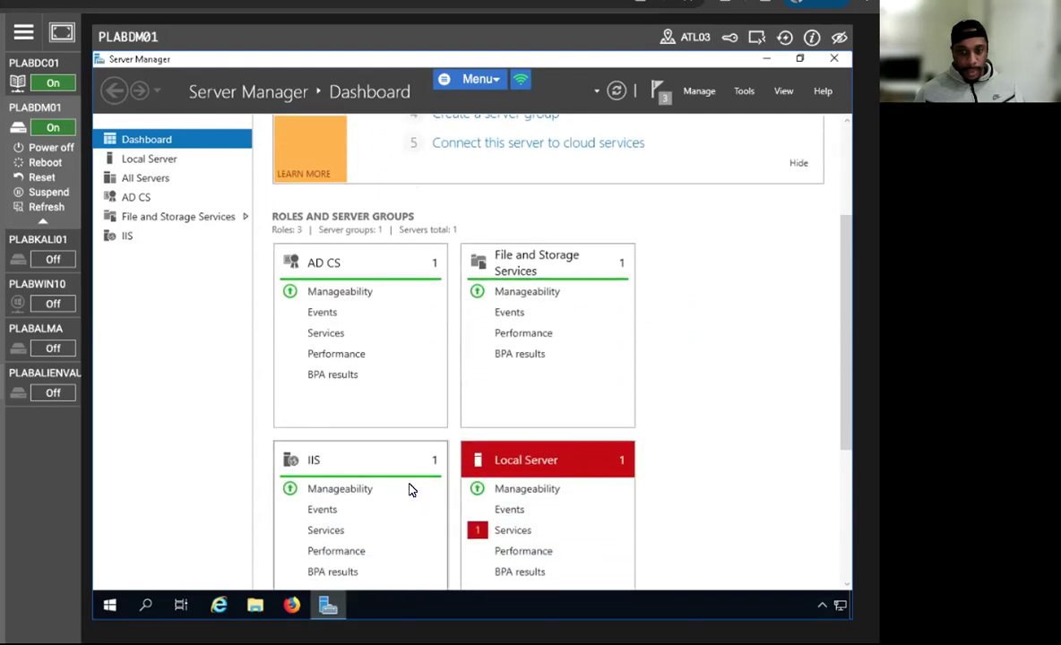
pyautogui.scroll(2, 517, 445)
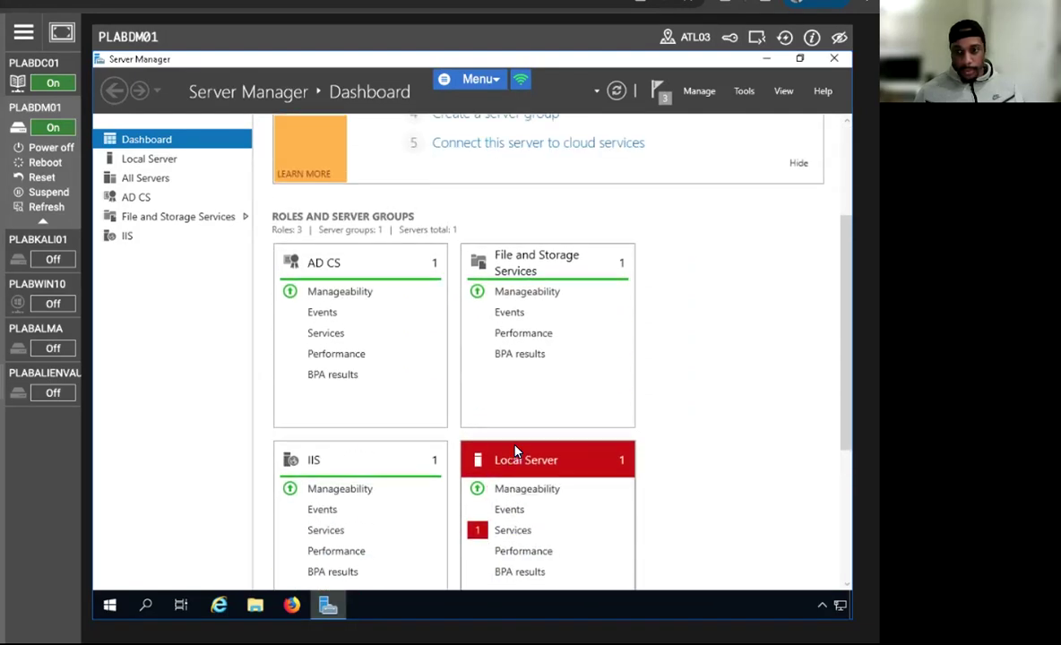
pyautogui.scroll(-5, 517, 445)
pyautogui.scroll(1, 463, 448)
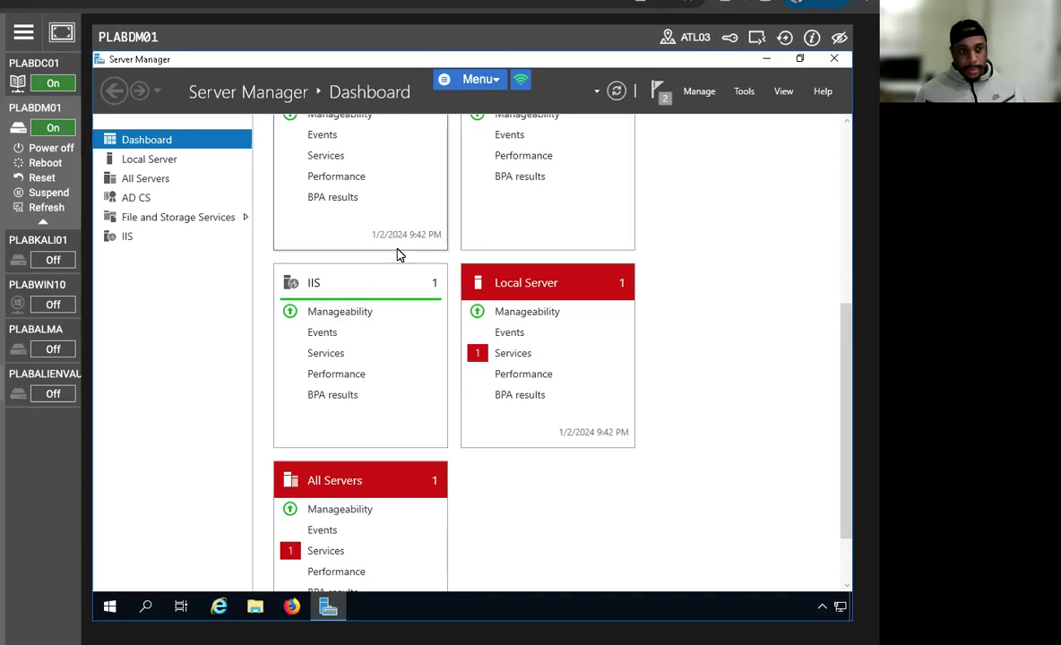
pyautogui.click(616, 91)
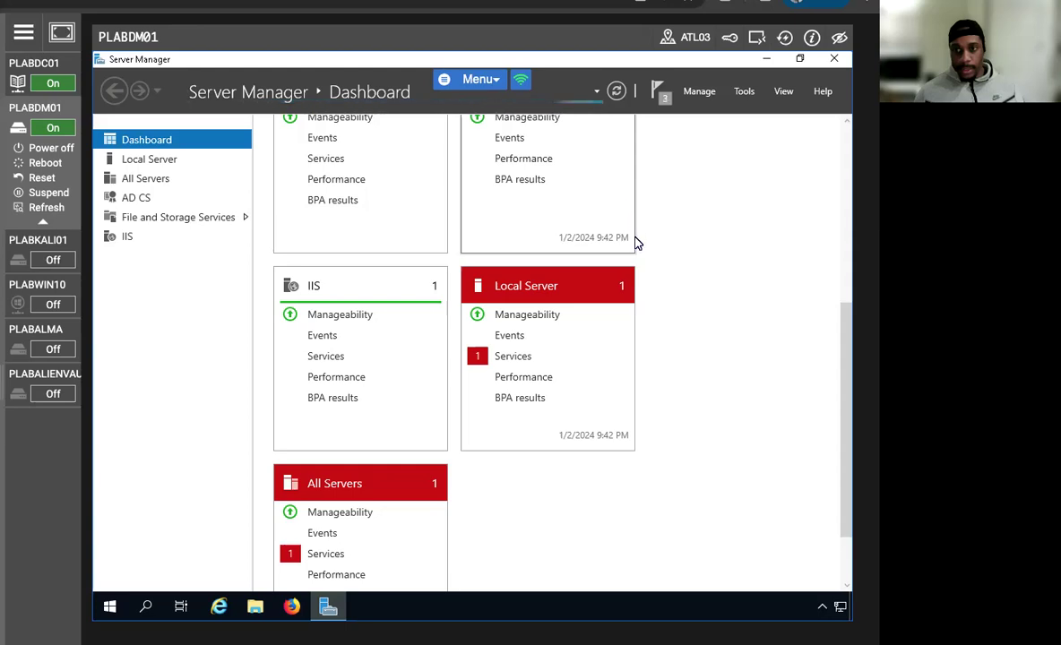
pyautogui.scroll(-2, 636, 242)
pyautogui.scroll(1, 635, 242)
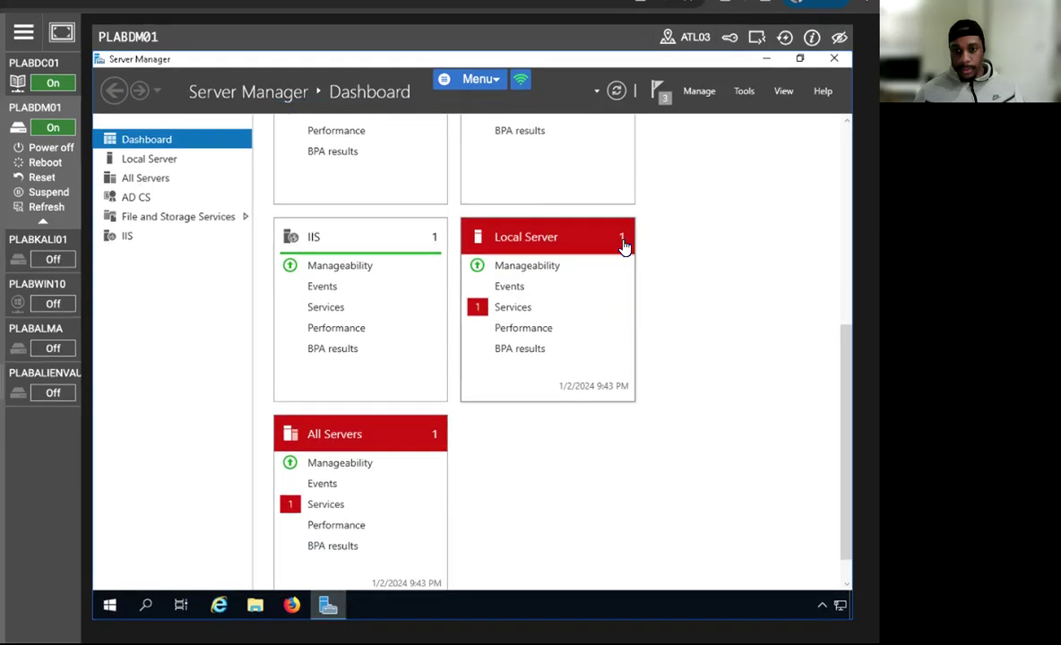
# Step: Start the SysMain service from the Local Server services details and close the detail view
pyautogui.click(518, 310)
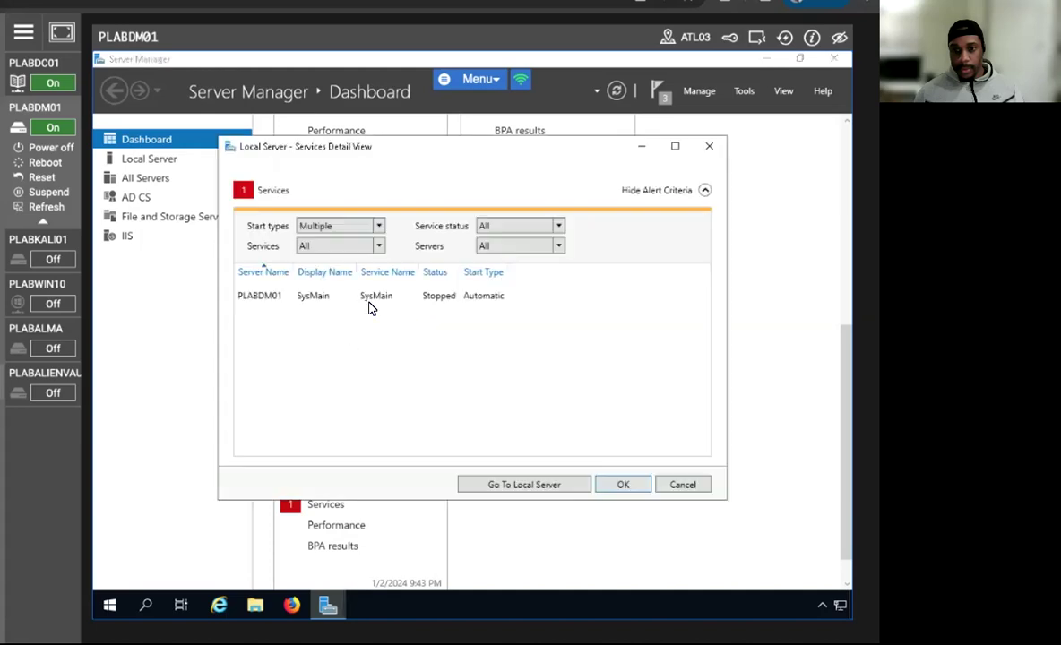
pyautogui.click(262, 297)
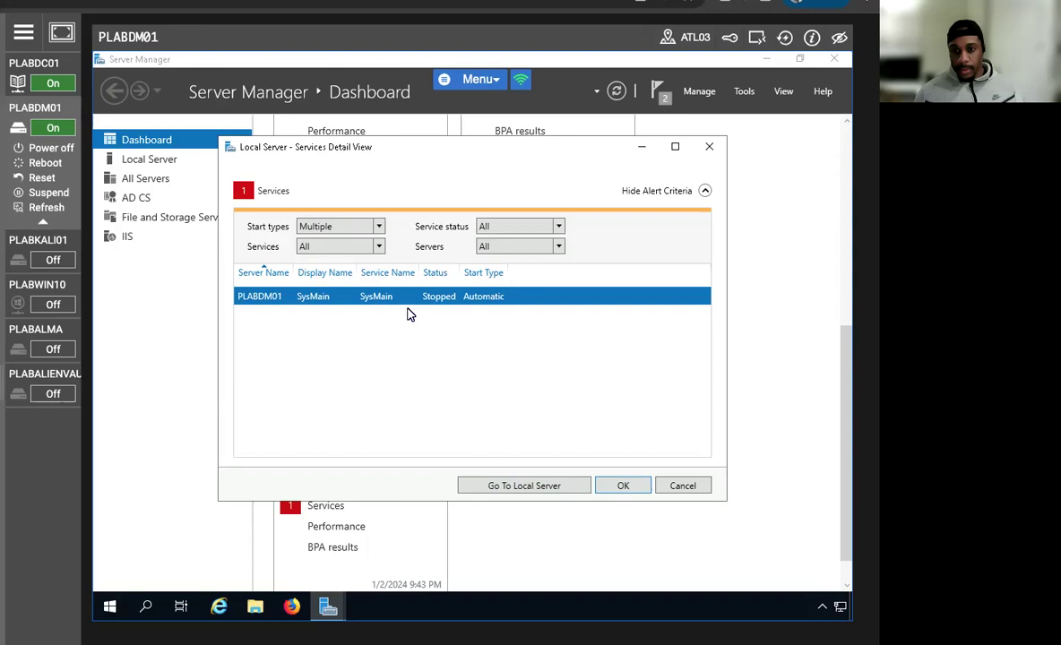
pyautogui.rightClick(434, 296)
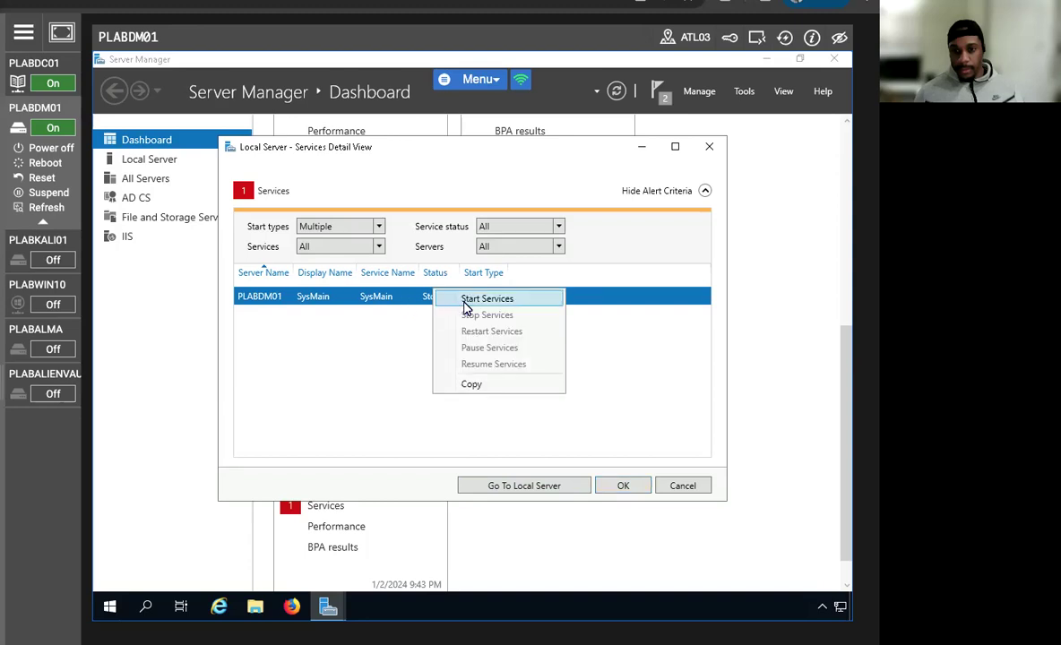
pyautogui.click(466, 301)
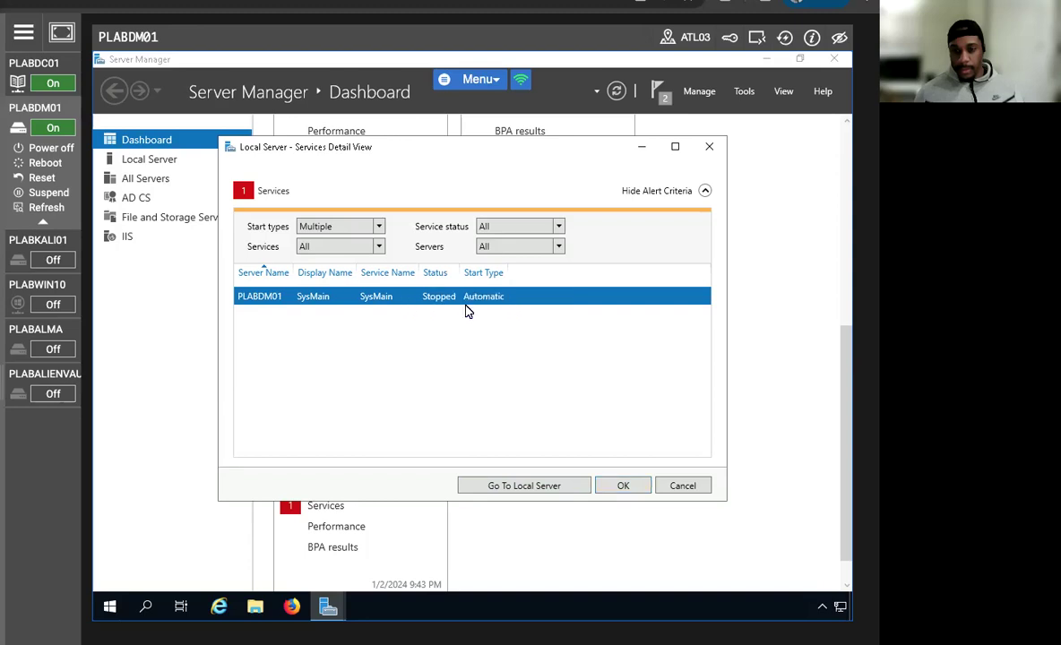
pyautogui.click(625, 488)
pyautogui.scroll(3, 637, 488)
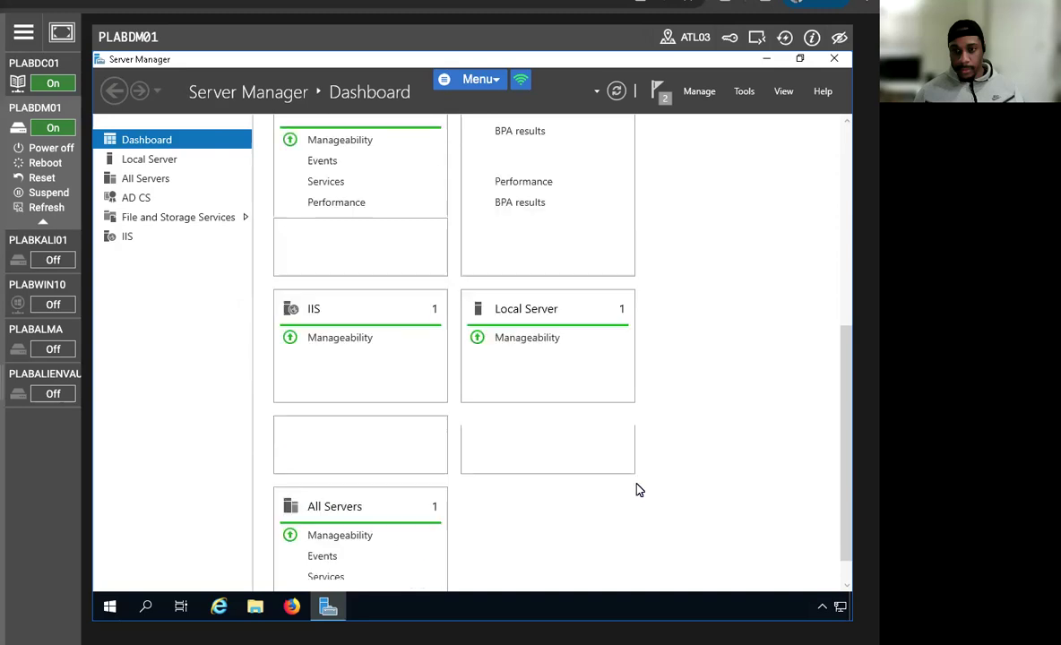
# Step: Refresh the dashboard and recheck the role statuses and the configuration notifications
pyautogui.click(617, 94)
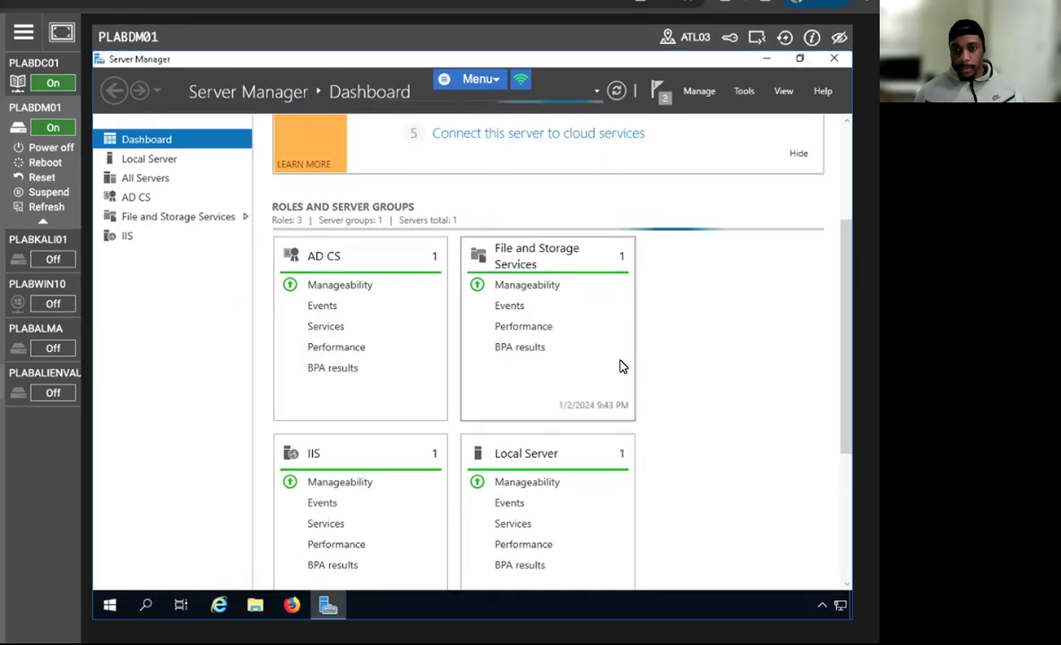
pyautogui.scroll(-4, 623, 365)
pyautogui.scroll(5, 651, 362)
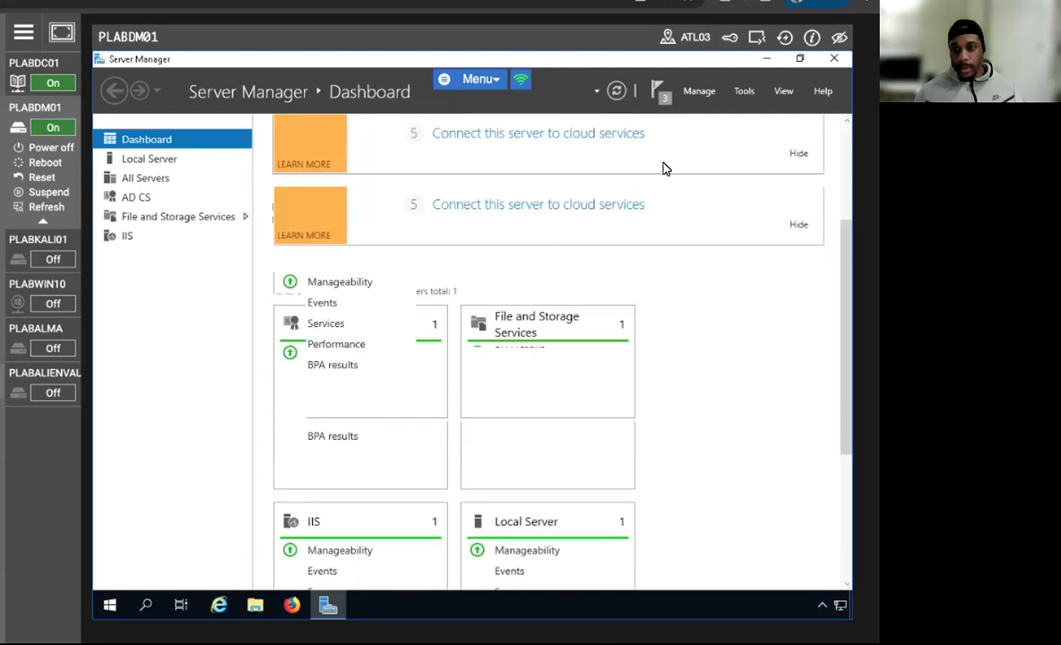
pyautogui.click(659, 90)
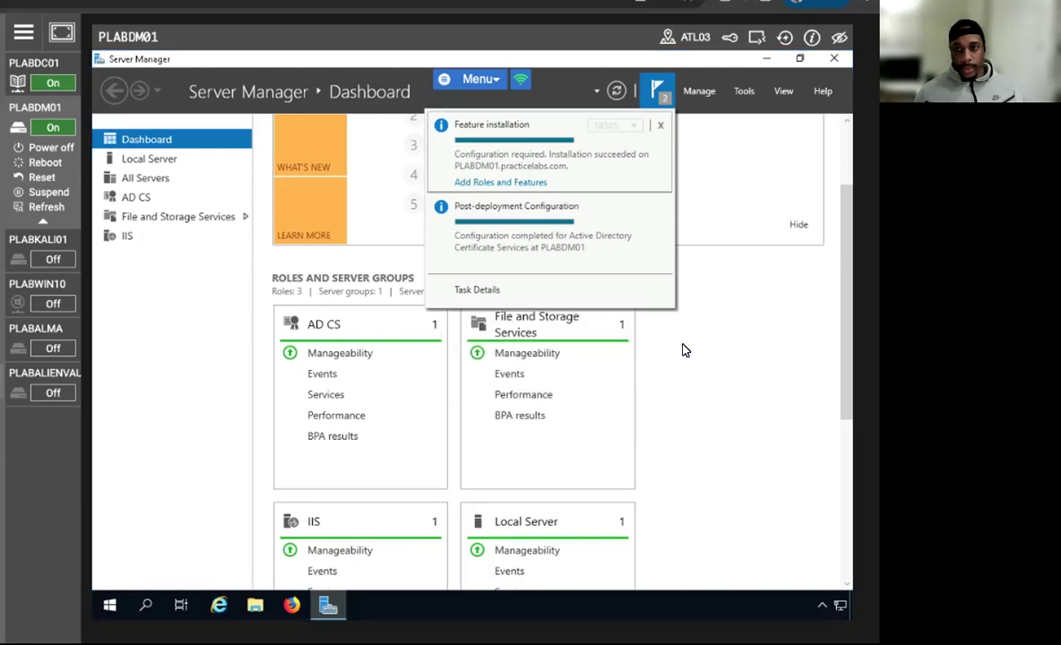
pyautogui.click(731, 372)
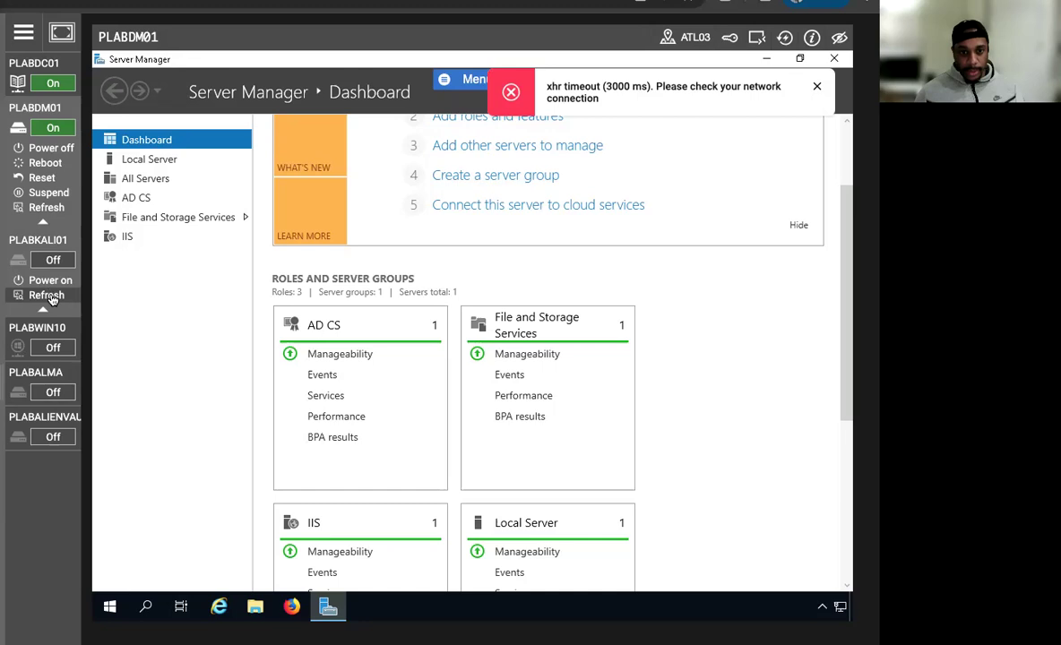
# Step: Power on the PLABWIN10 machine and switch to its desktop
pyautogui.click(46, 303)
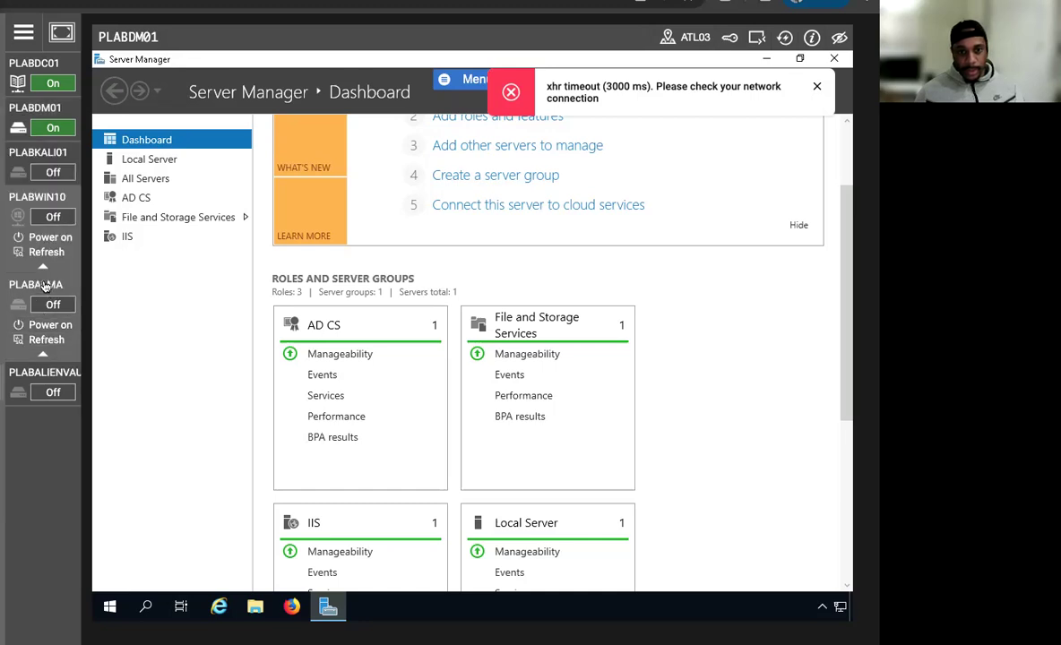
pyautogui.click(46, 237)
pyautogui.moveTo(31, 130)
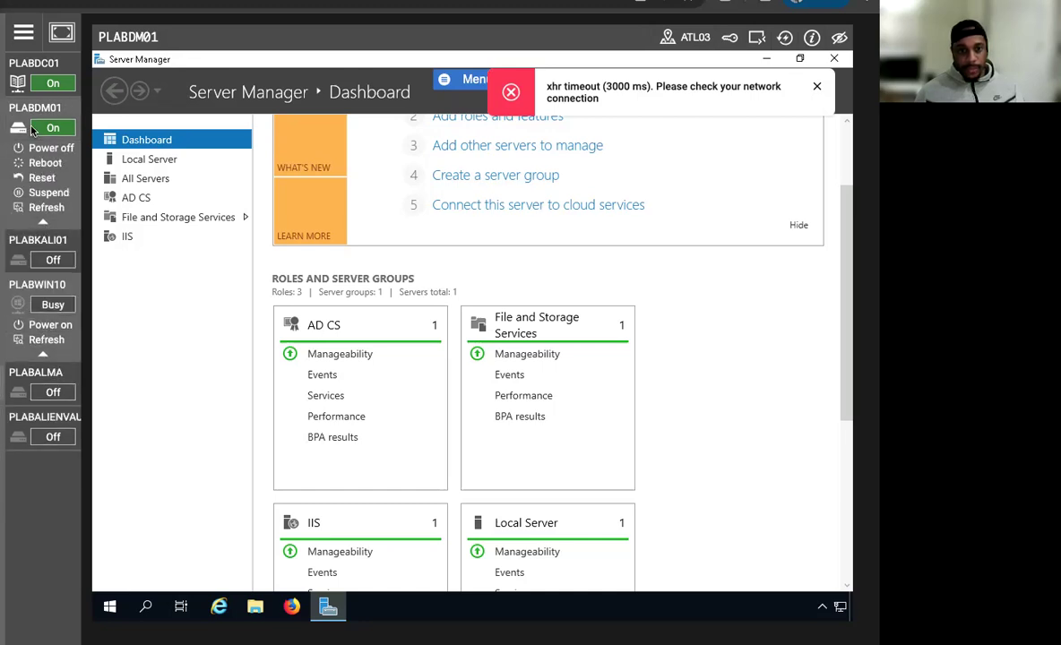
pyautogui.click(63, 2)
pyautogui.click(86, 12)
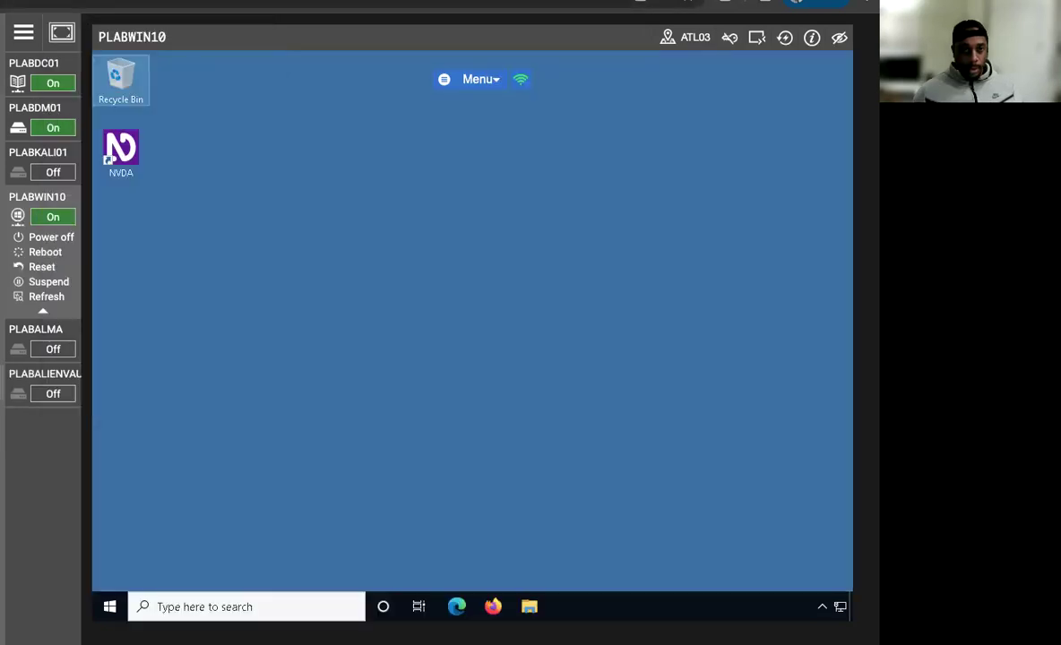
# Step: Search for mmc, launch Microsoft Management Console, and allow it to make changes to the device
pyautogui.click(212, 606)
pyautogui.write('mmc')
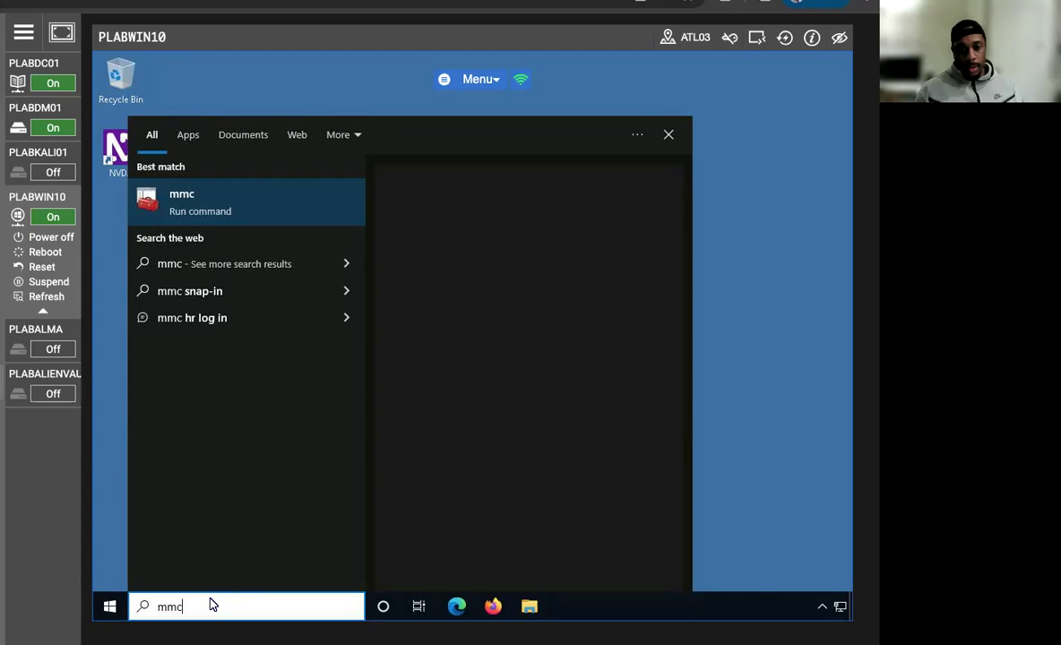
pyautogui.press('Return')
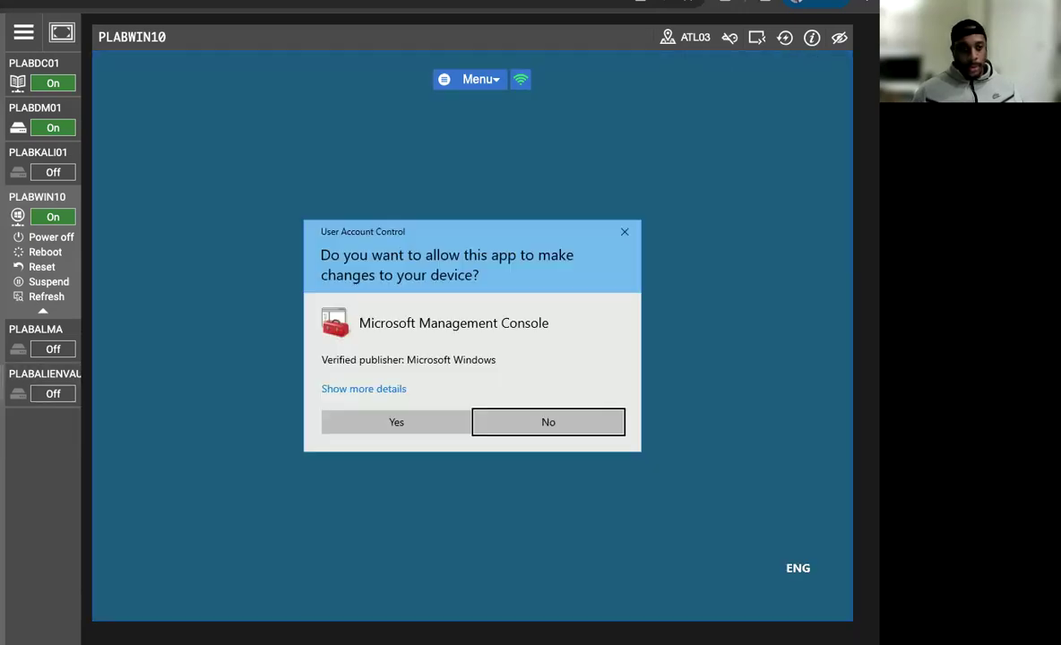
pyautogui.click(427, 425)
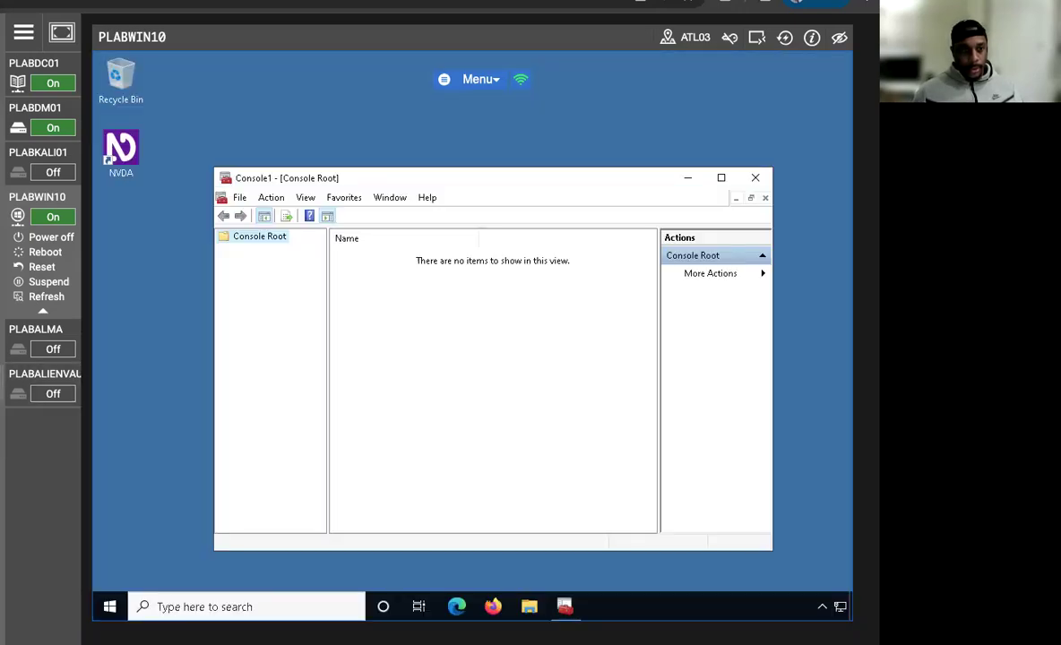
# Step: Add the Certificates snap-in for My user account to the console's selected snap-ins
pyautogui.click(239, 197)
pyautogui.click(261, 287)
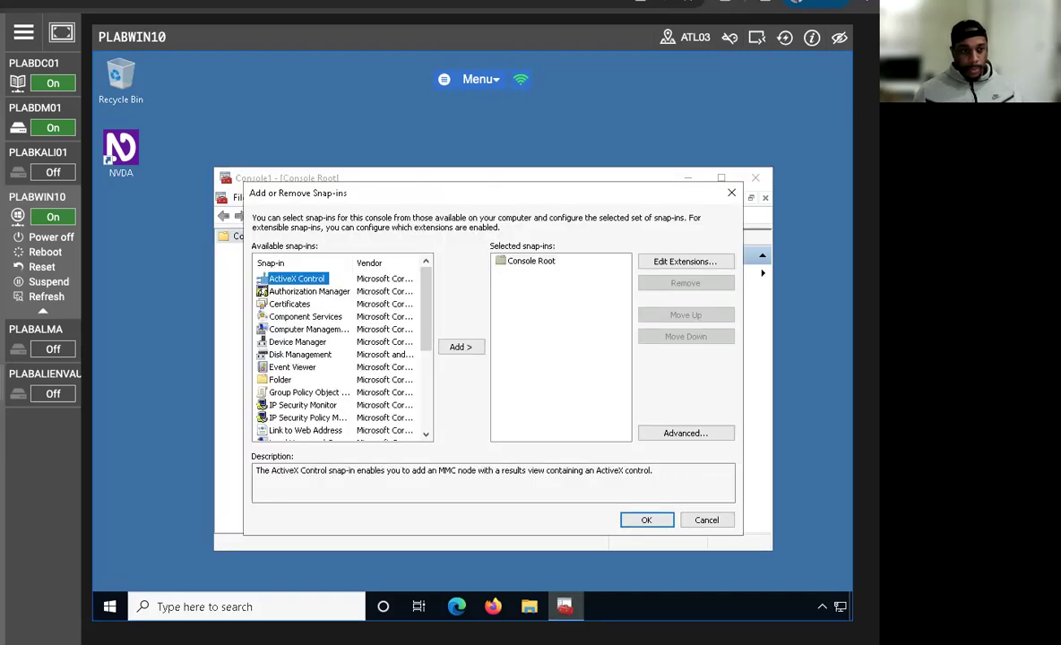
pyautogui.click(289, 304)
pyautogui.click(463, 349)
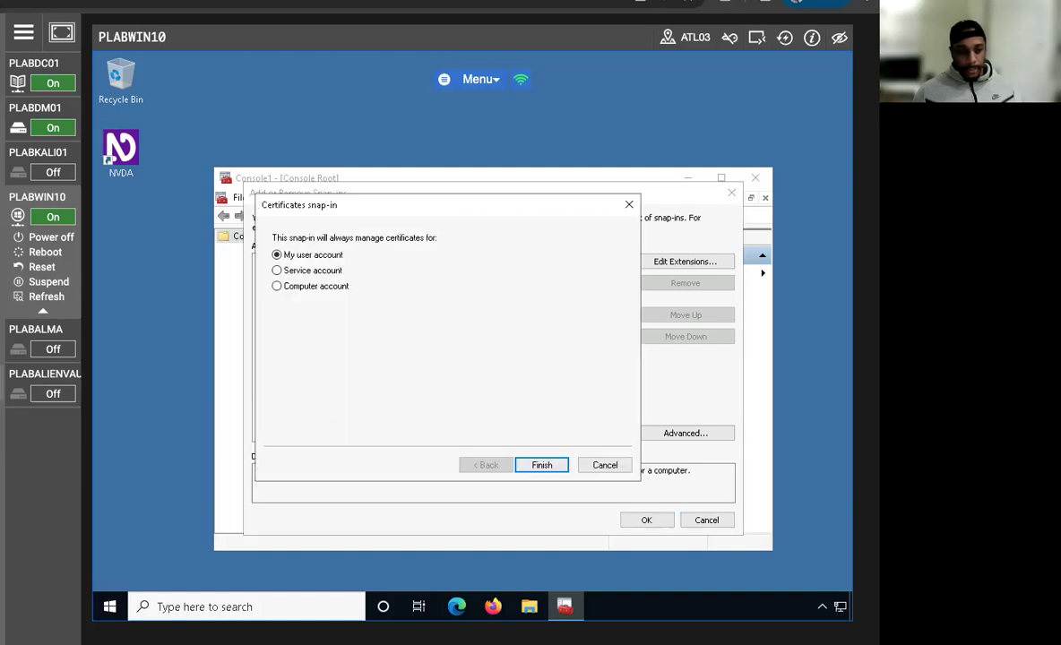
pyautogui.click(542, 465)
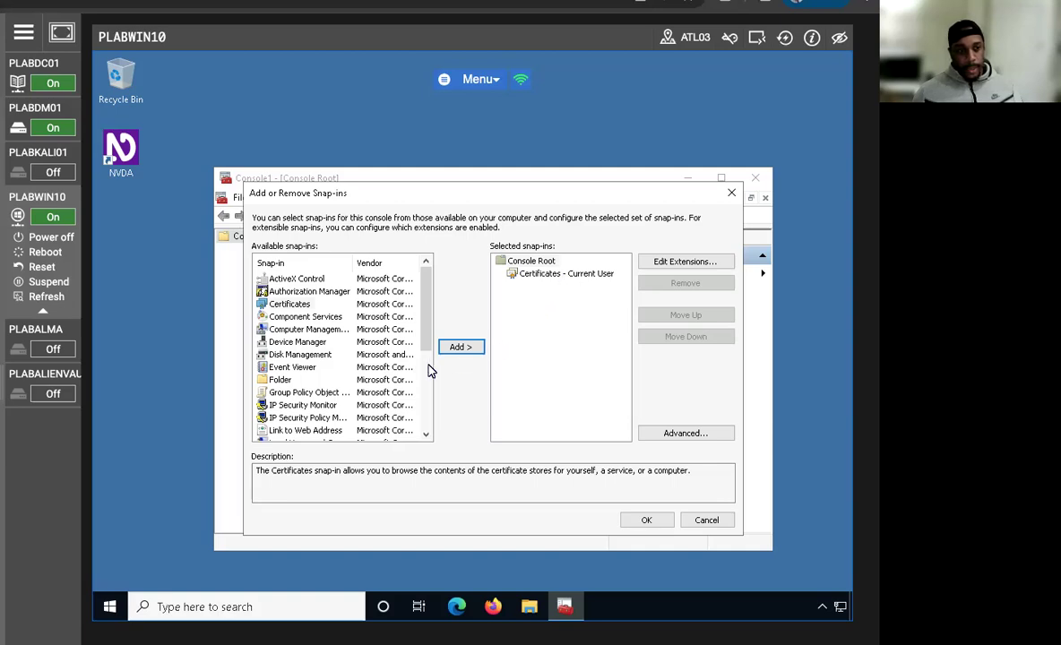
# Step: Confirm the snap-in selection and expand Certificates - Current User down to the Personal store
pyautogui.click(640, 520)
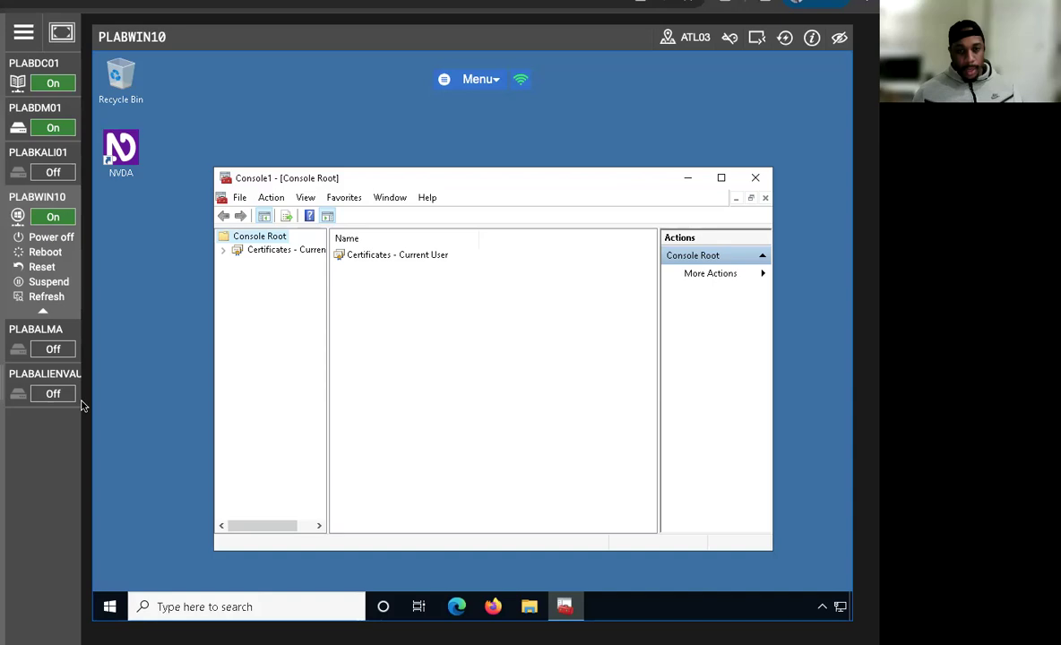
pyautogui.click(224, 250)
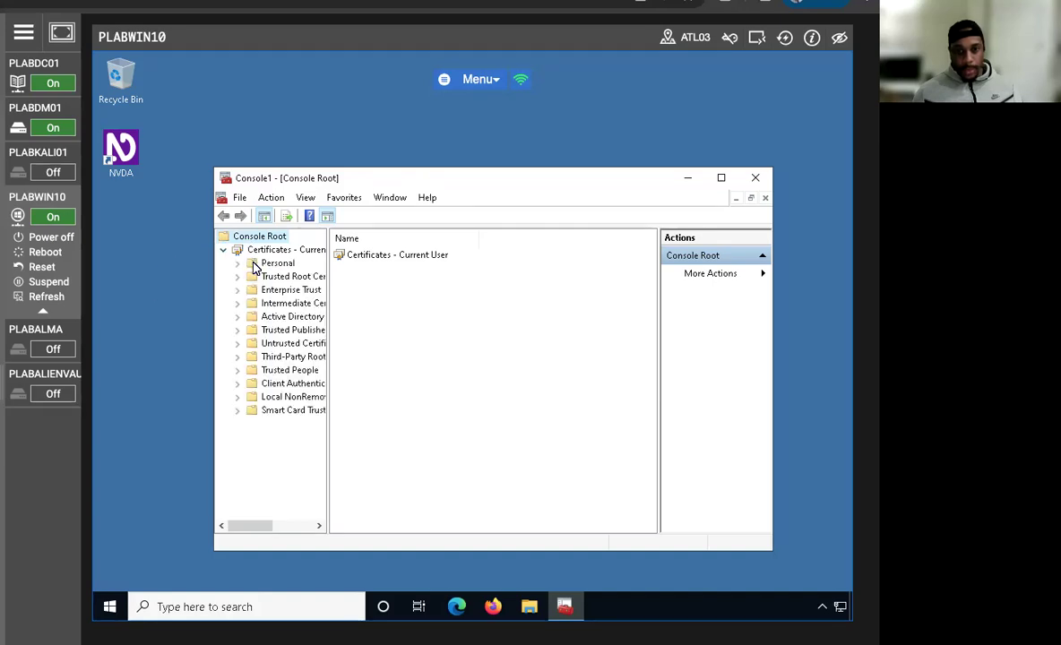
pyautogui.click(241, 265)
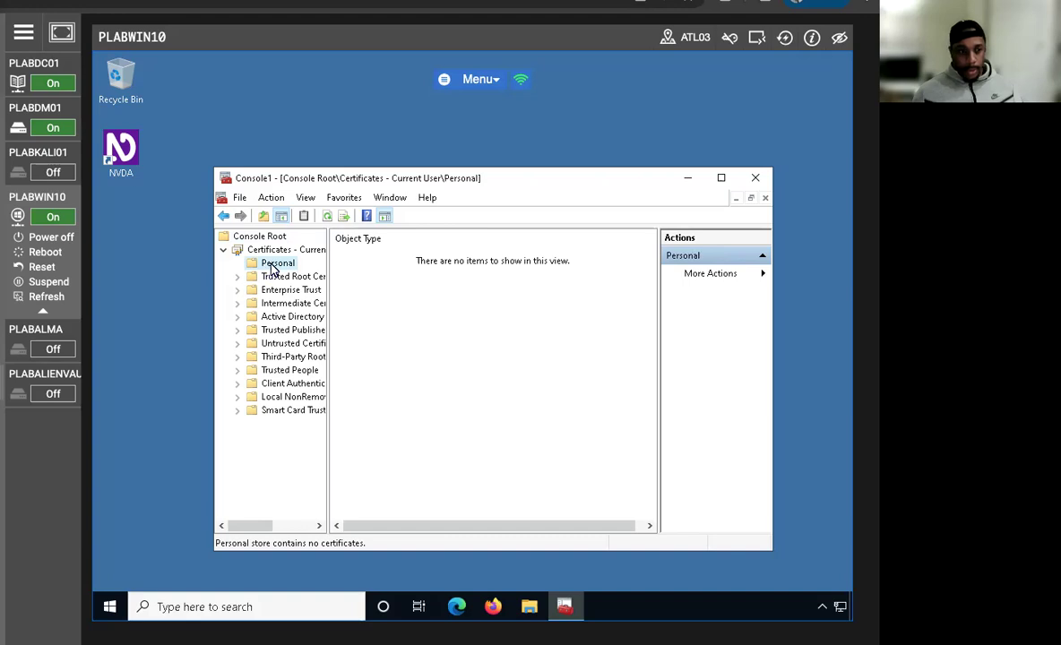
# Step: Start a new certificate request from the Personal store using the Active Directory Enrollment Policy
pyautogui.rightClick(276, 265)
pyautogui.moveTo(363, 295)
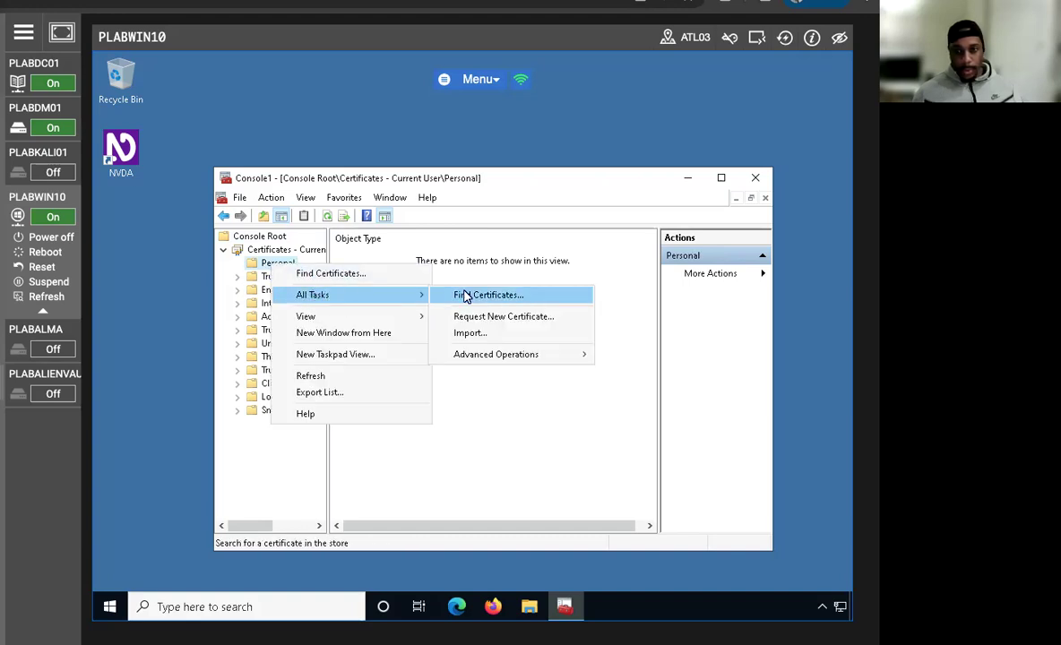
pyautogui.click(476, 315)
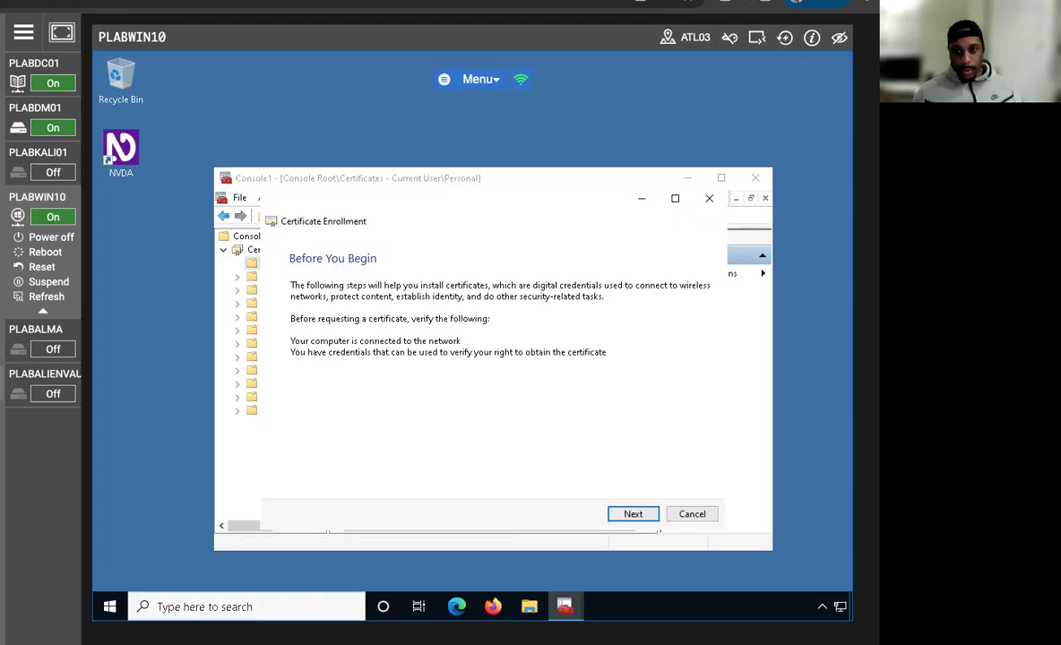
pyautogui.click(623, 514)
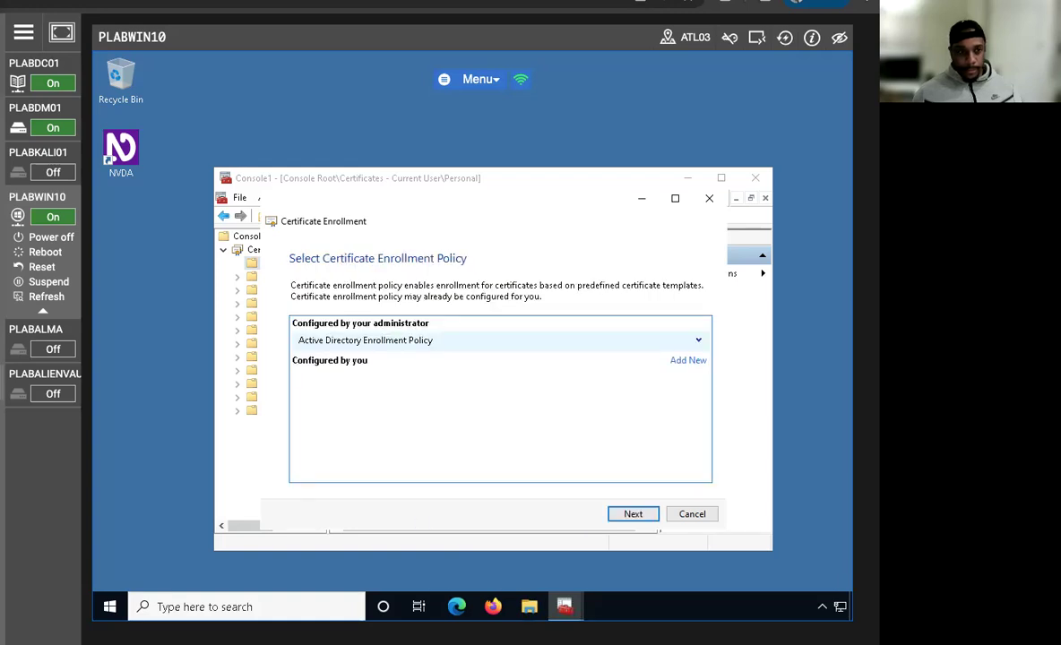
pyautogui.click(633, 513)
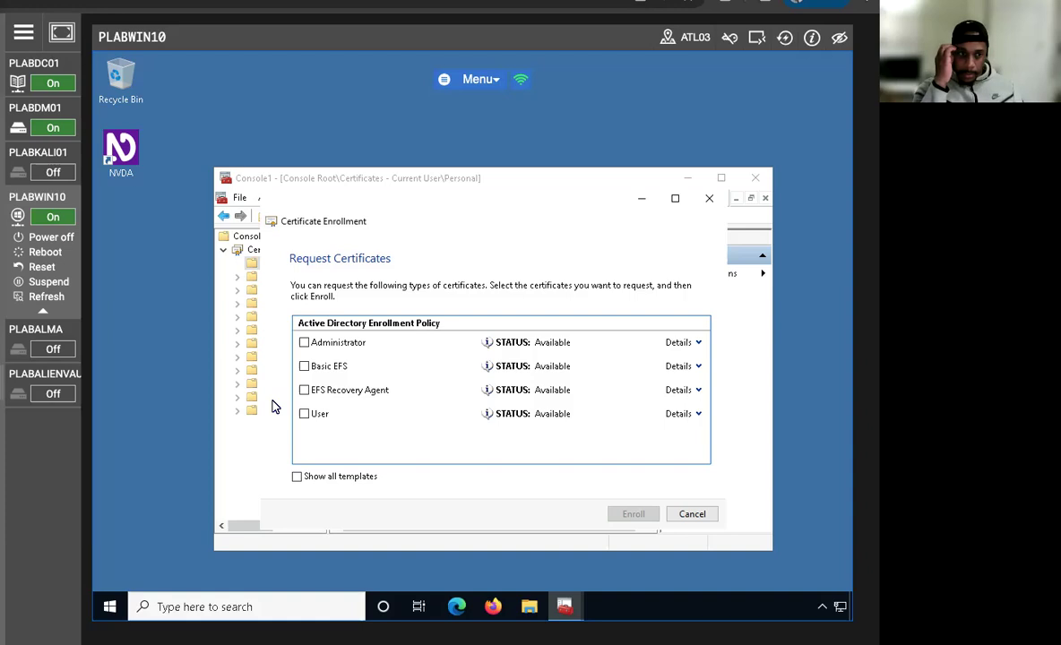
# Step: In the User template's certificate properties, exclude practicelabs-PLABDC01-CA and keep only practicelabs-PLABDM01-CA as the certification authority
pyautogui.click(356, 343)
pyautogui.click(357, 346)
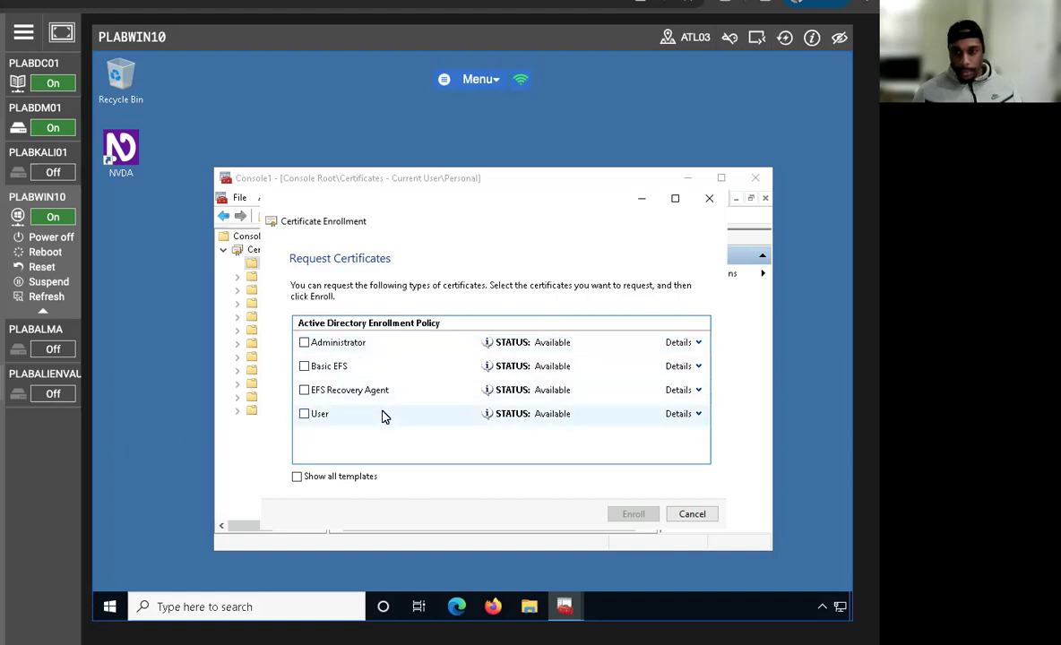
pyautogui.click(698, 415)
pyautogui.click(659, 448)
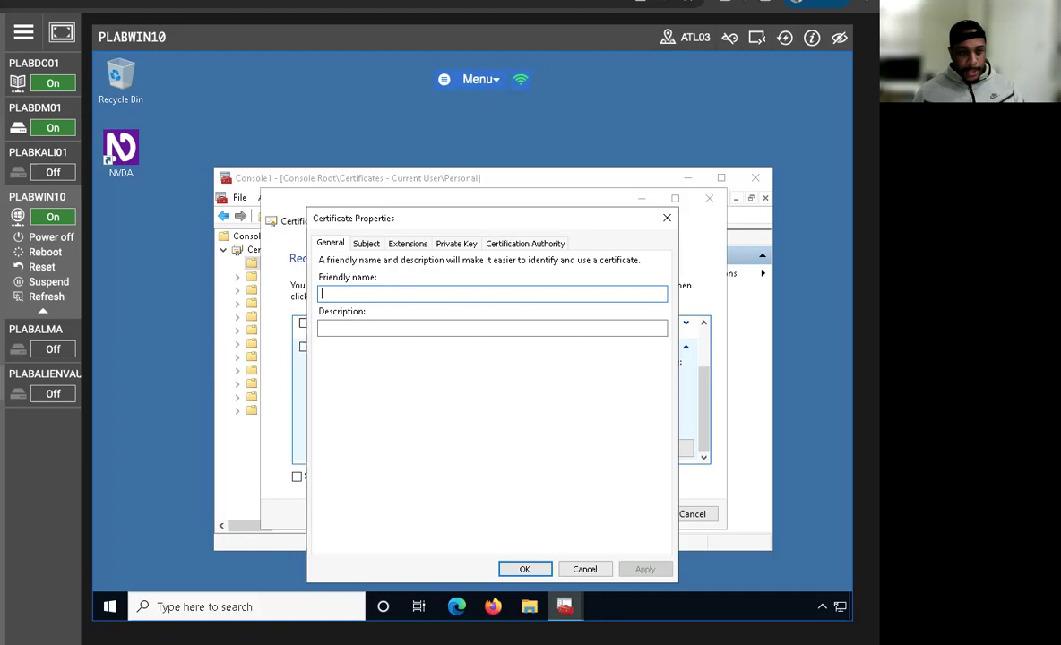
pyautogui.click(518, 243)
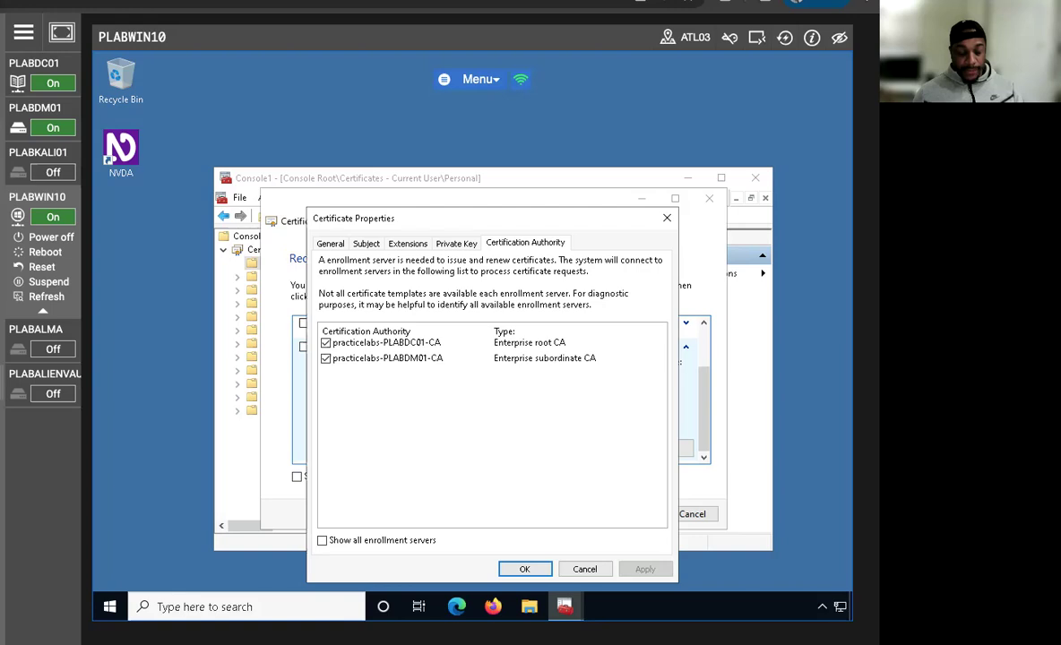
pyautogui.click(326, 359)
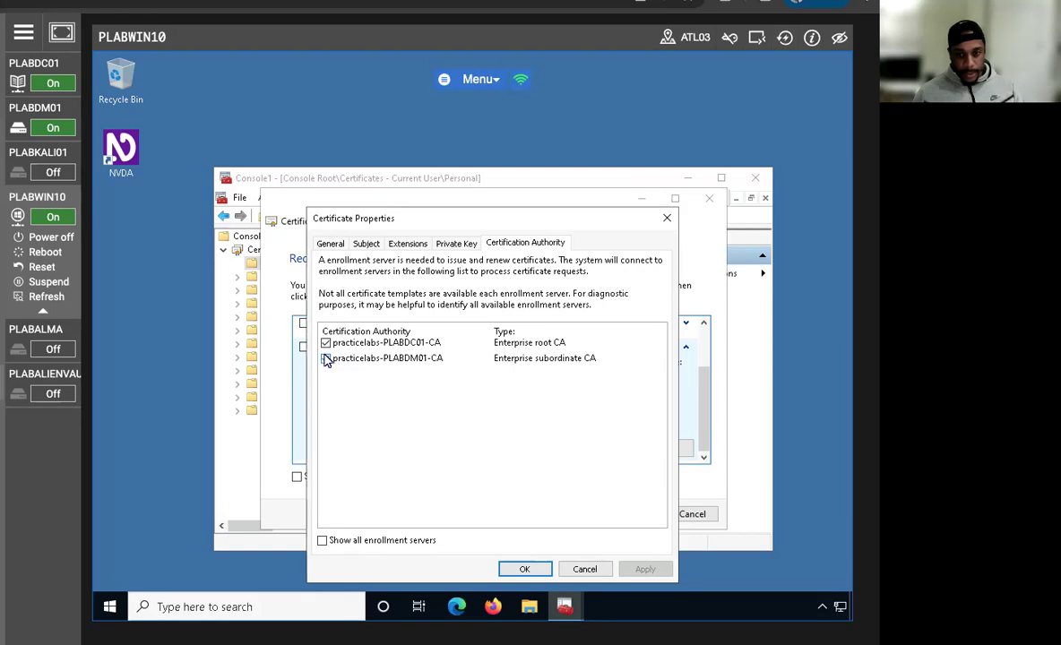
pyautogui.click(325, 344)
pyautogui.click(326, 359)
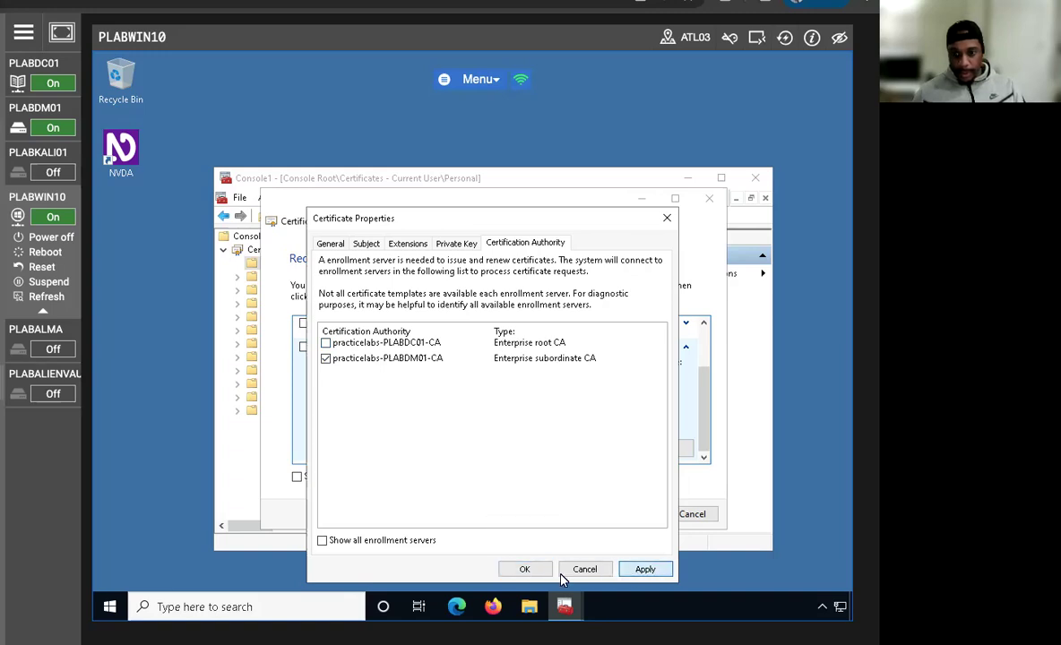
pyautogui.click(526, 571)
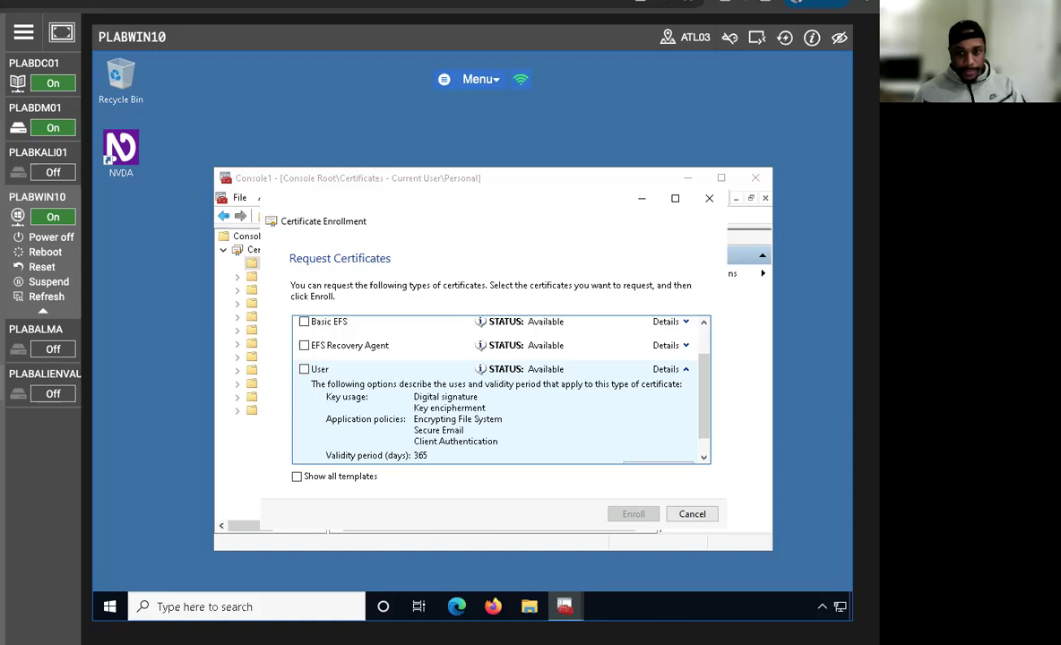
# Step: Select the User certificate type, enroll it, and close the enrollment wizard
pyautogui.click(305, 369)
pyautogui.click(633, 513)
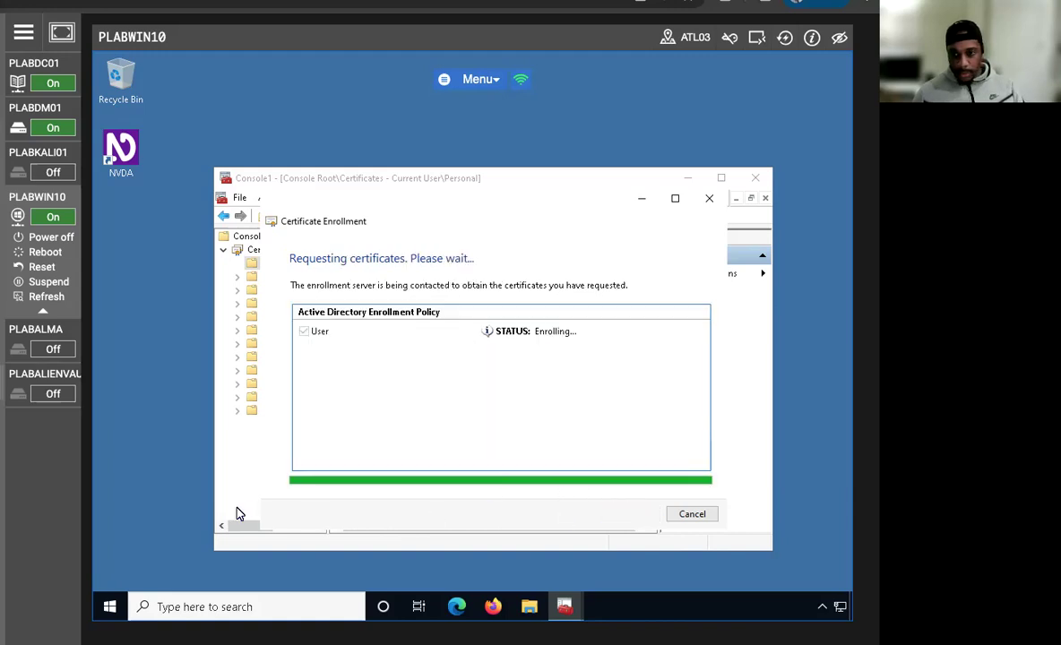
pyautogui.click(692, 515)
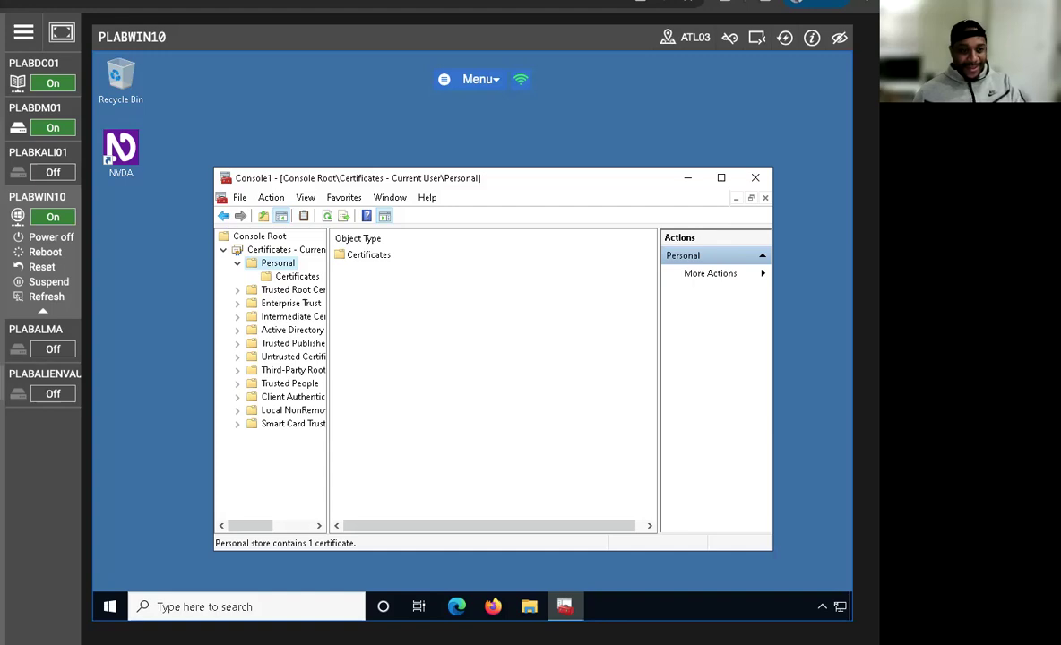
# Step: Open the Personal store's Certificates folder and examine the details listed for the Administrator certificate
pyautogui.click(287, 278)
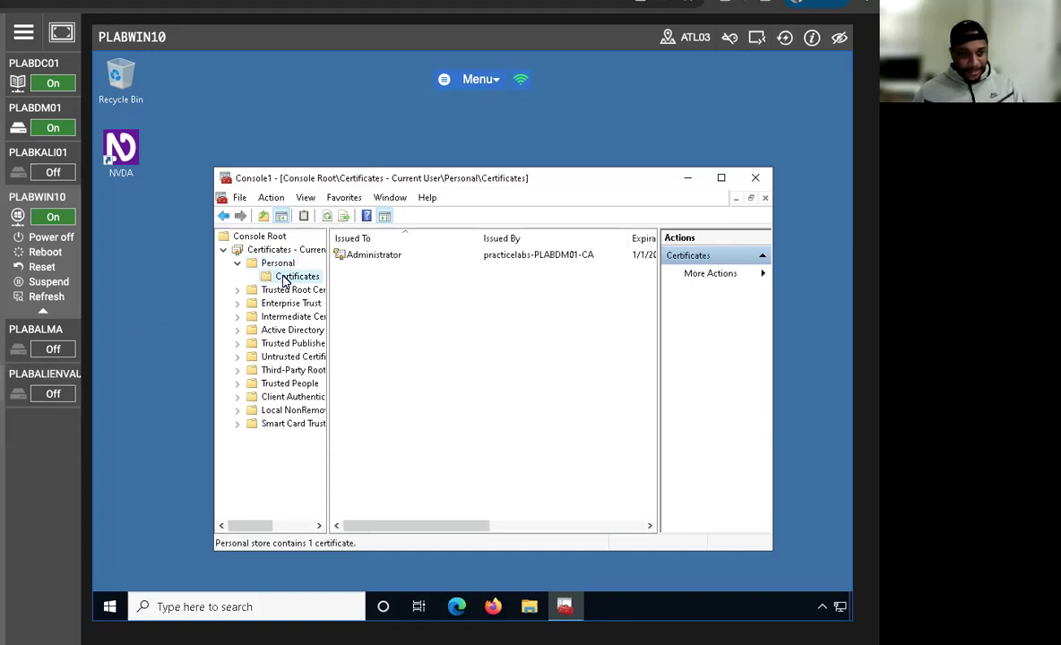
pyautogui.click(363, 259)
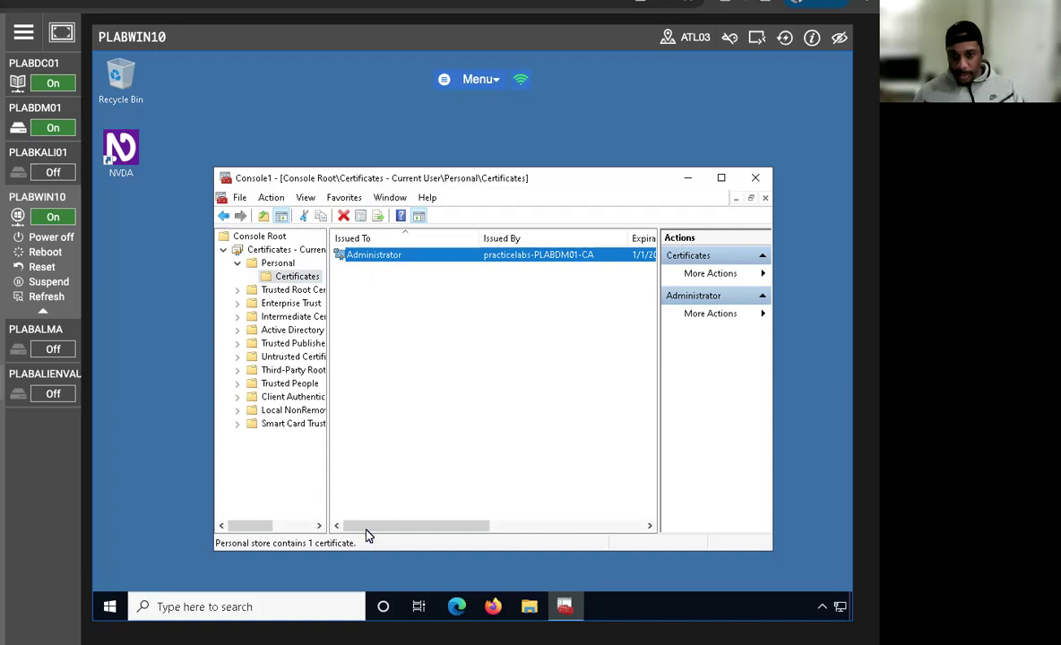
pyautogui.moveTo(368, 528); pyautogui.dragTo(602, 495)
pyautogui.moveTo(466, 525); pyautogui.dragTo(348, 525)
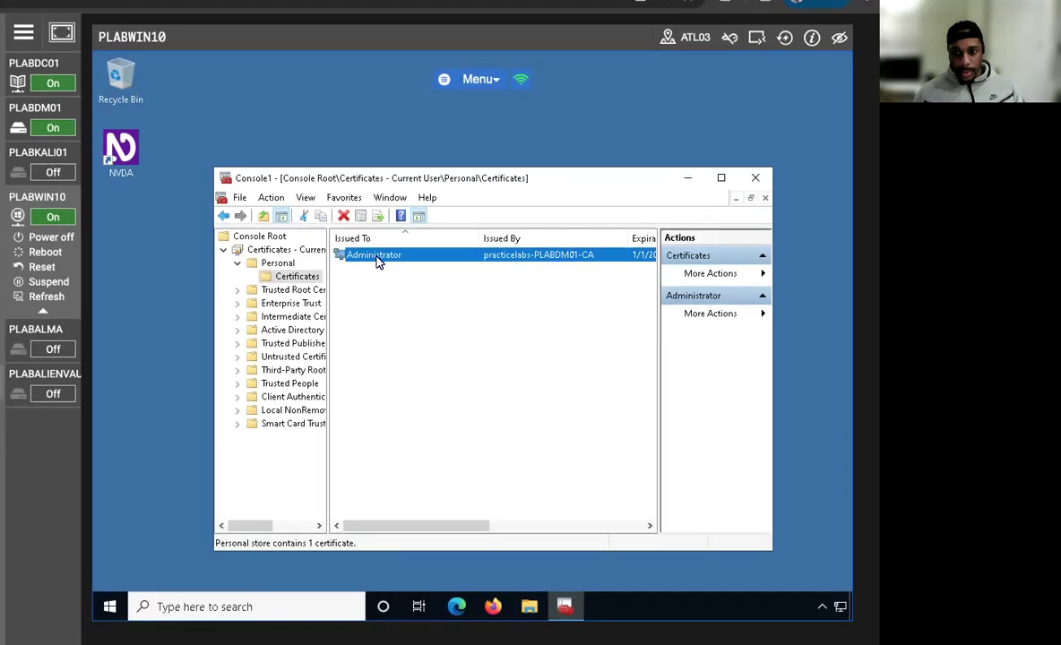
# Step: Review the Administrator certificate's General, Cross-Certificates, OCSP and Extended Validation properties, then close them without changes
pyautogui.rightClick(376, 260)
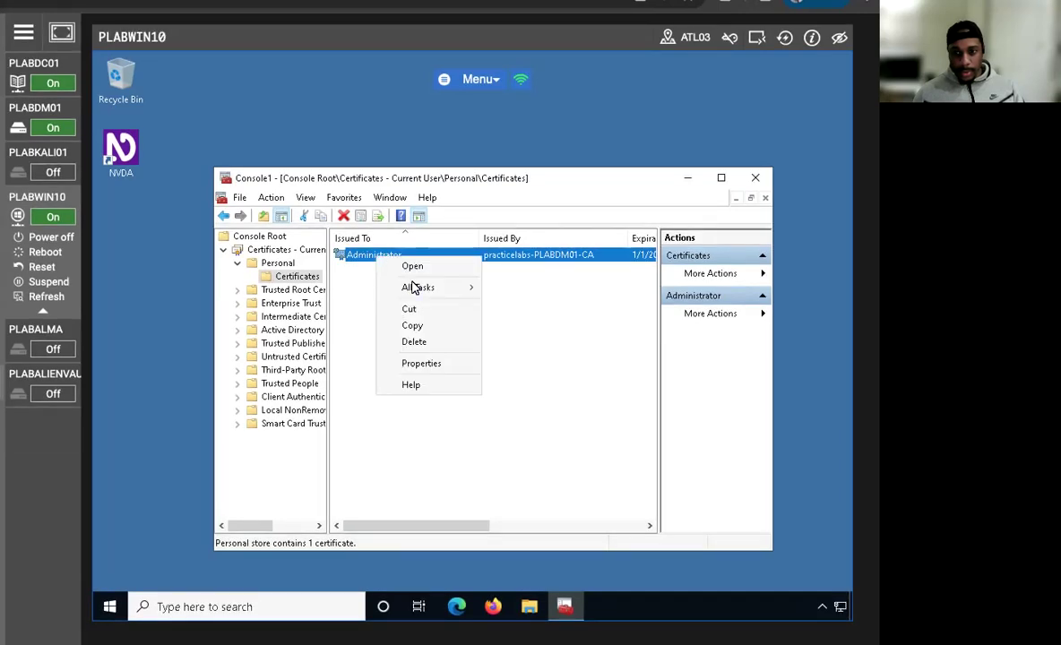
pyautogui.click(425, 365)
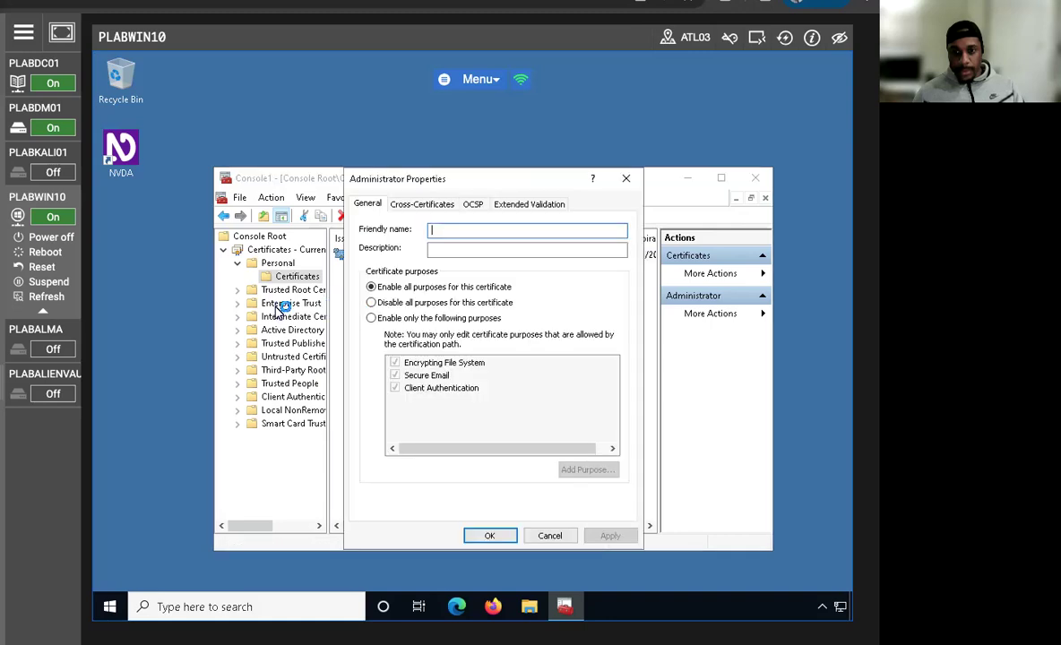
pyautogui.click(439, 205)
pyautogui.click(473, 205)
pyautogui.click(530, 204)
pyautogui.click(366, 206)
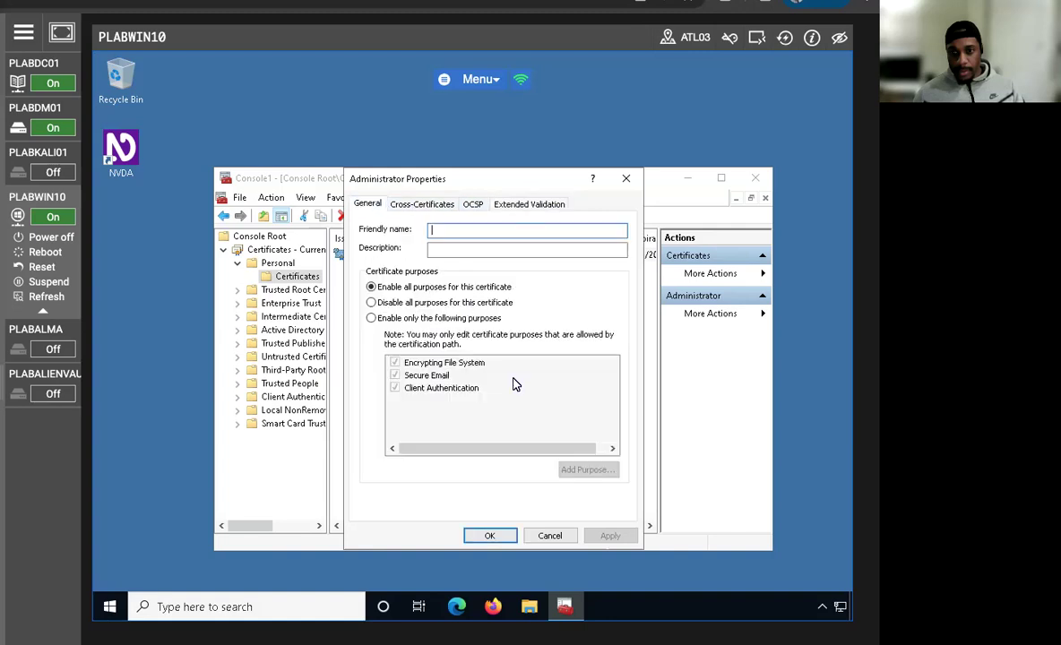
pyautogui.click(549, 536)
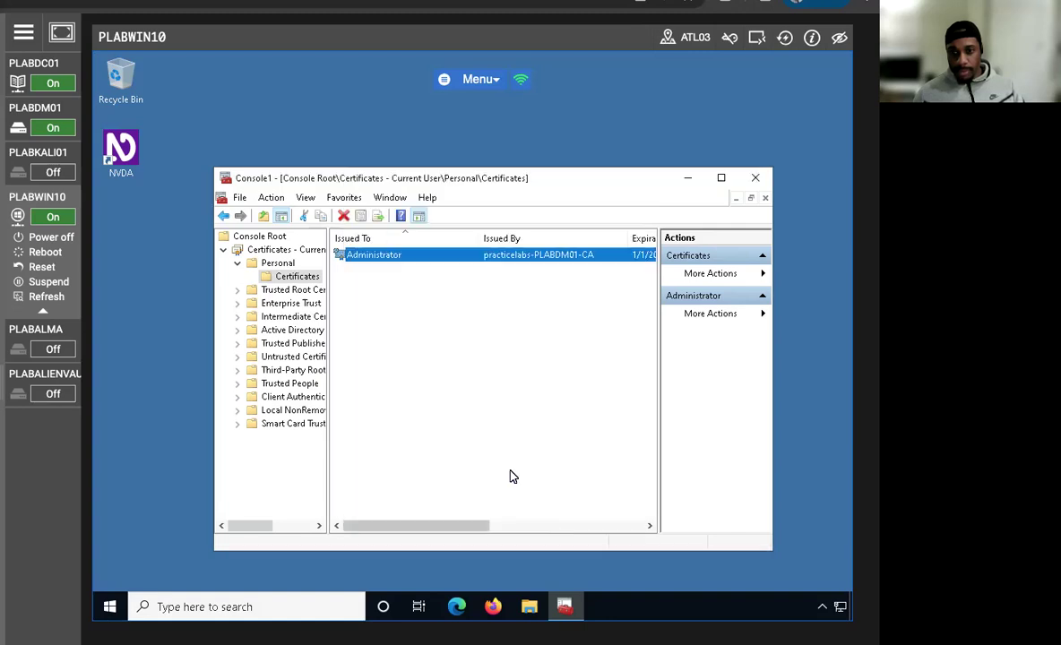
# Step: Check the tasks available for the Administrator certificate and return to the Personal store's certificate list
pyautogui.rightClick(391, 258)
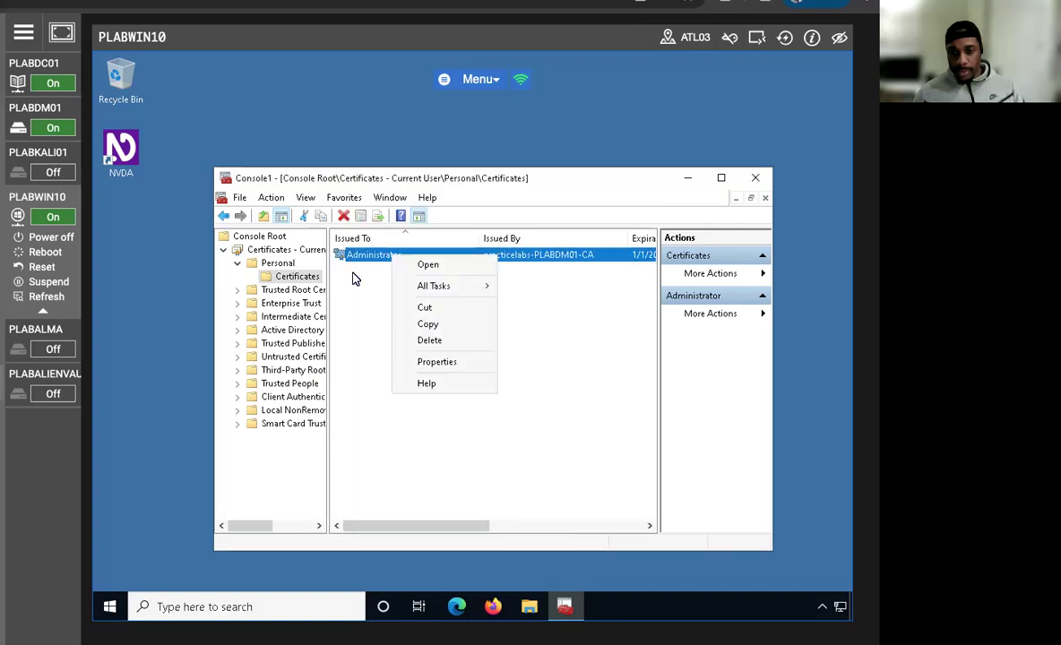
pyautogui.moveTo(436, 286)
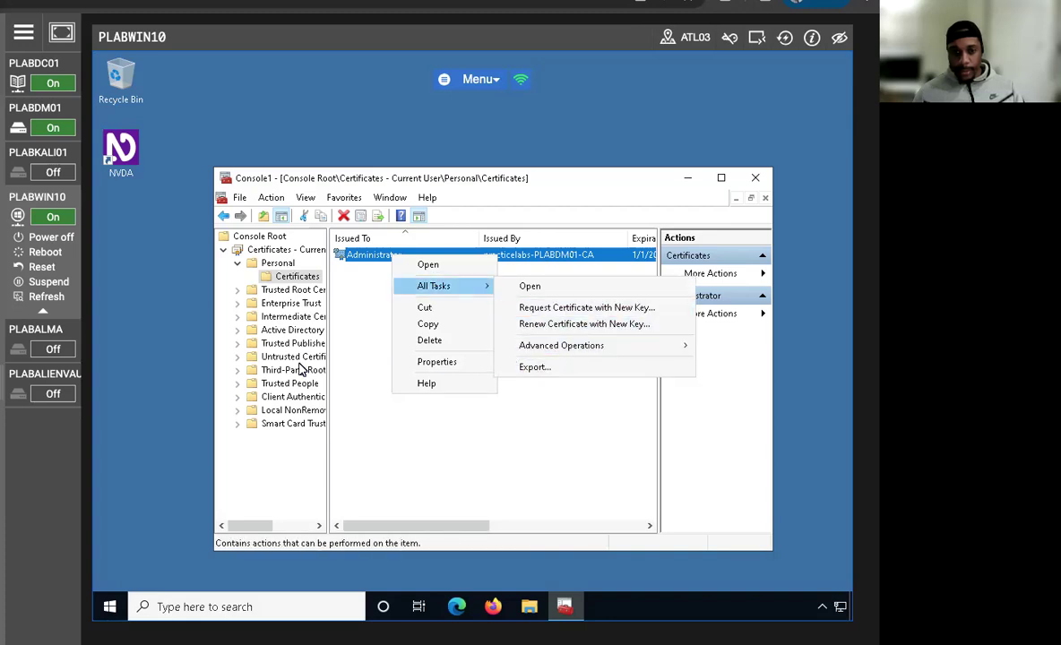
pyautogui.click(318, 346)
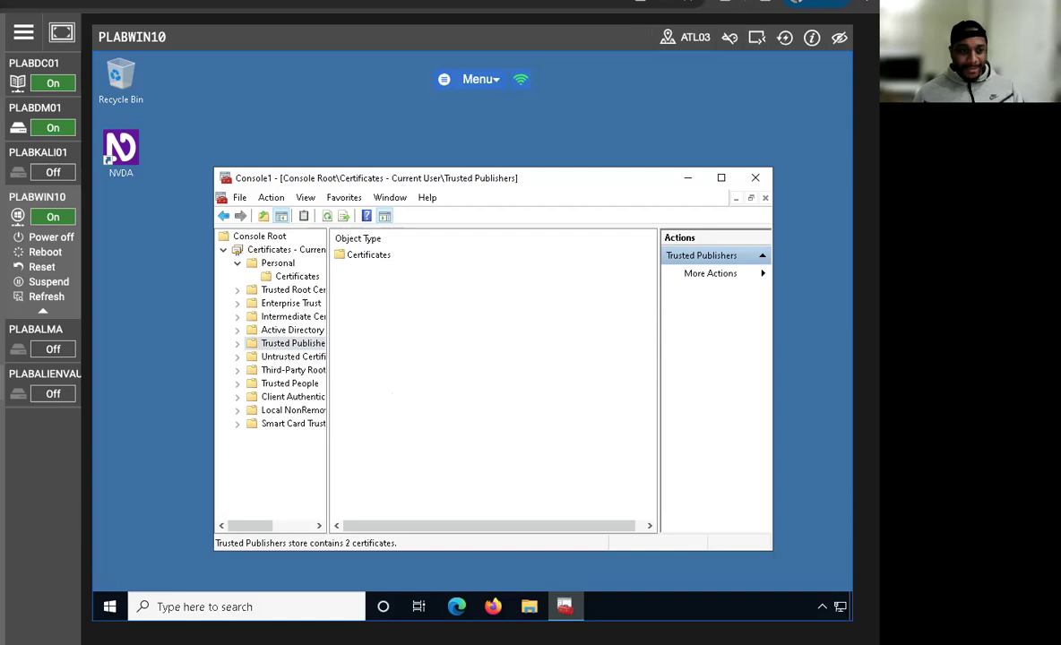
pyautogui.click(269, 262)
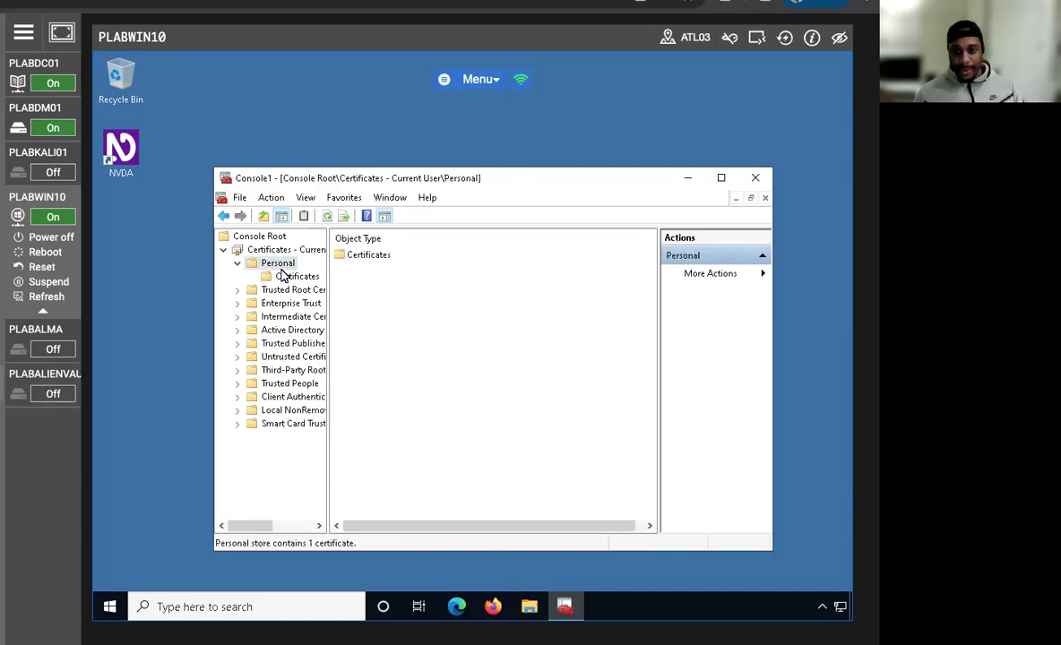
pyautogui.click(285, 276)
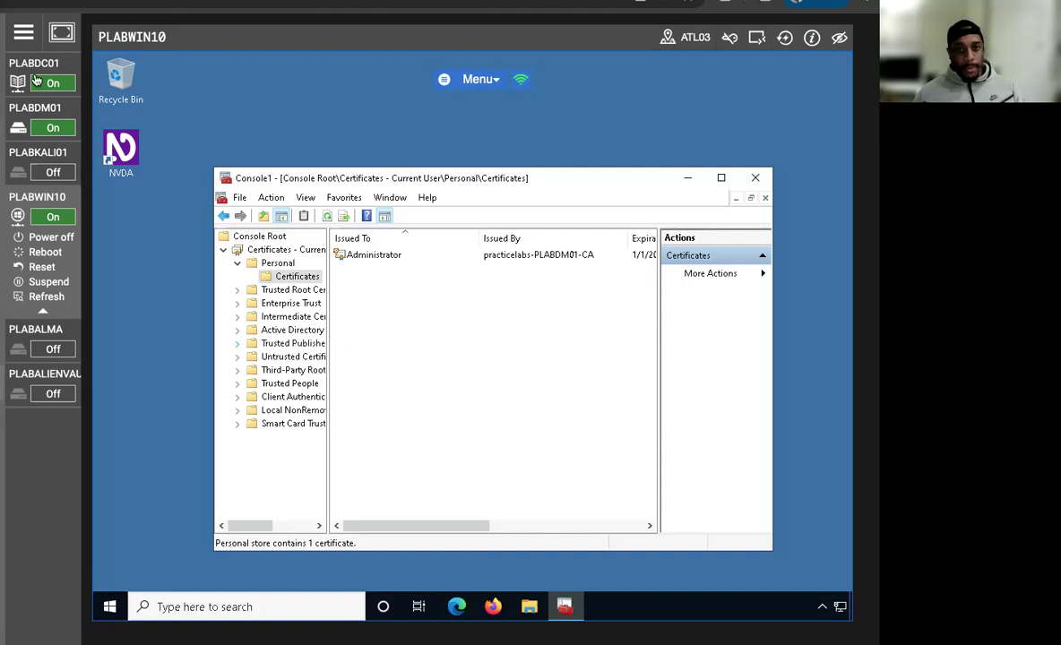
# Step: Switch to PLABDM01, launch Certification Authority, and open the Issued Certificates of practicelabs-PLABDM01-CA
pyautogui.click(29, 111)
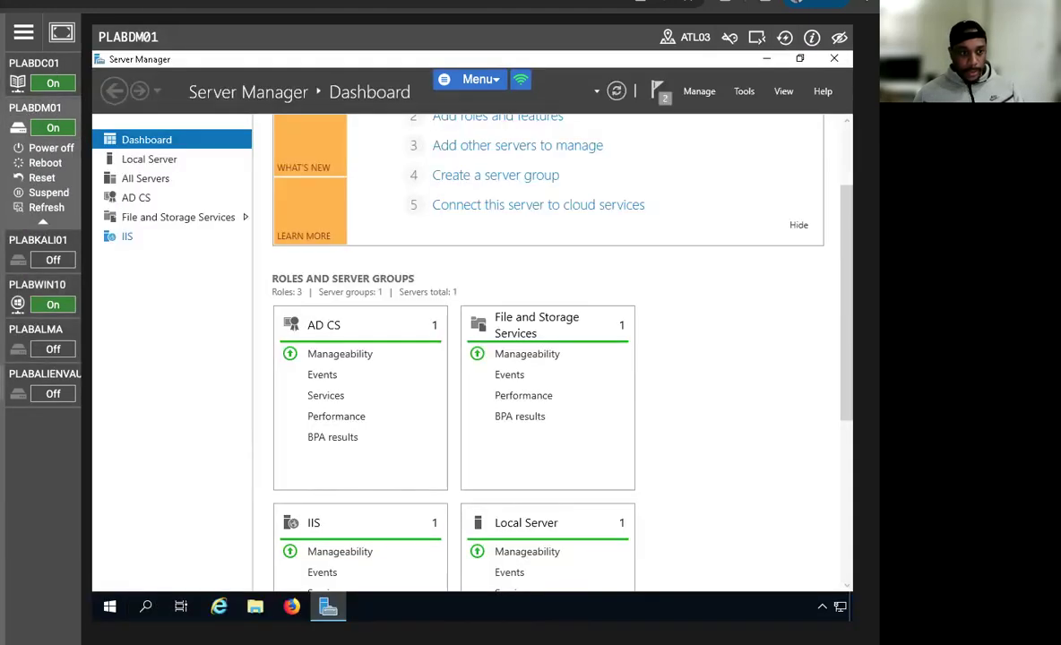
pyautogui.click(744, 92)
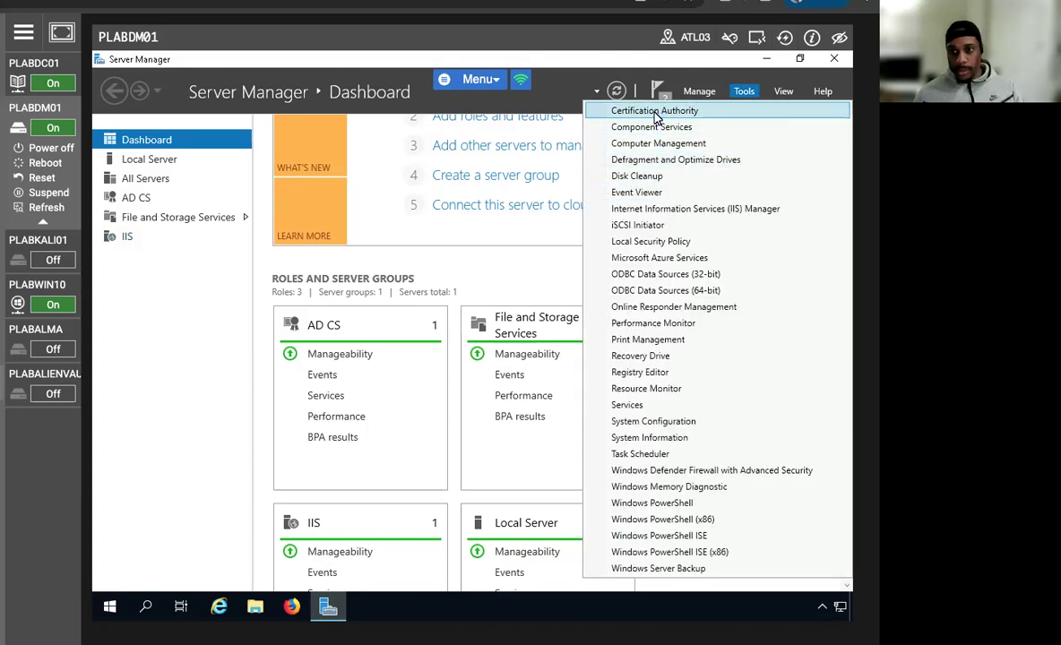
pyautogui.click(708, 110)
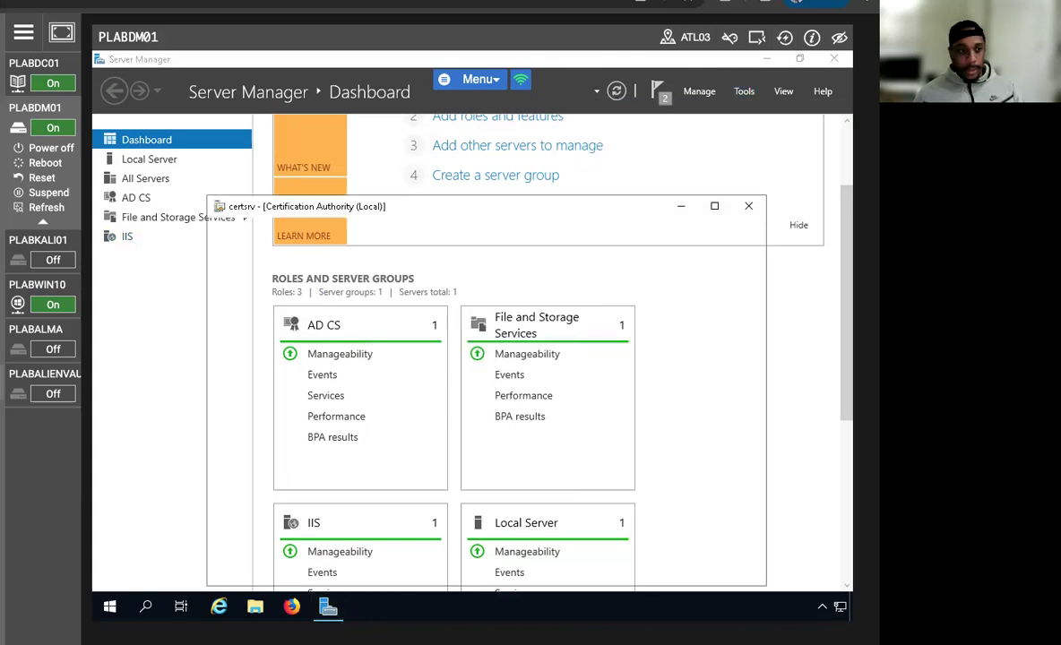
pyautogui.click(216, 279)
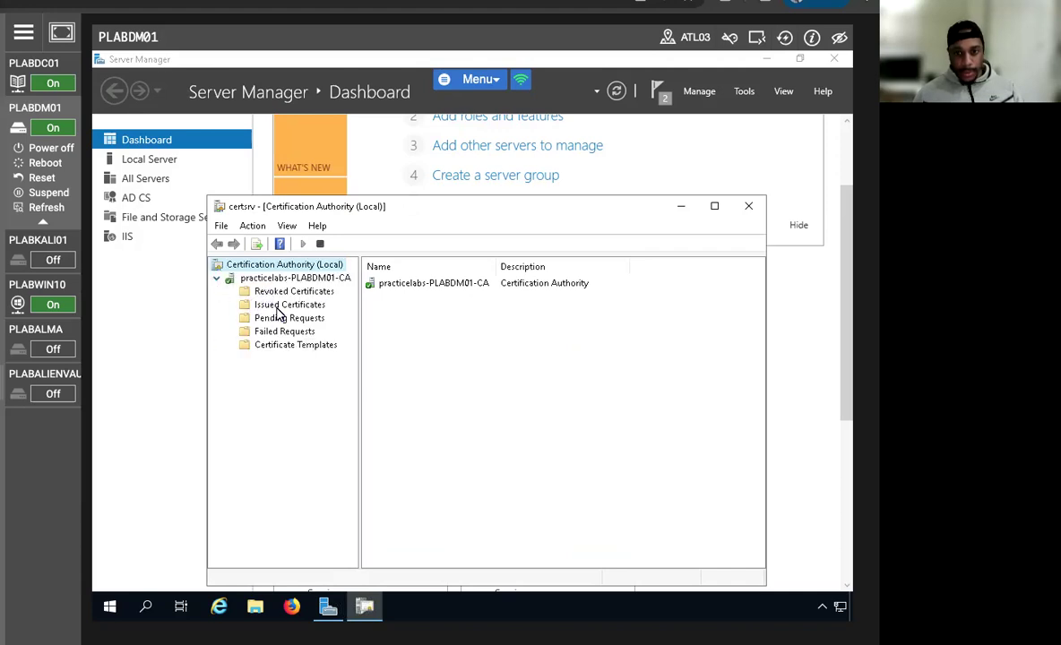
pyautogui.click(289, 305)
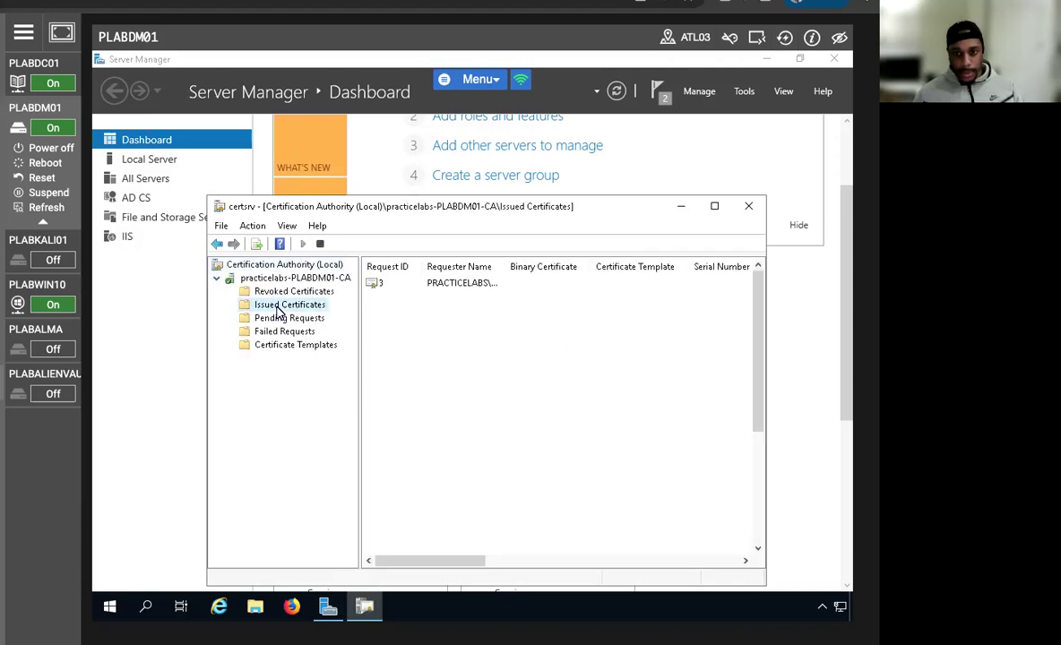
# Step: Check the commands available for the issued User certificate and the tasks offered for practicelabs-PLABDM01-CA, leaving both unchanged
pyautogui.click(445, 291)
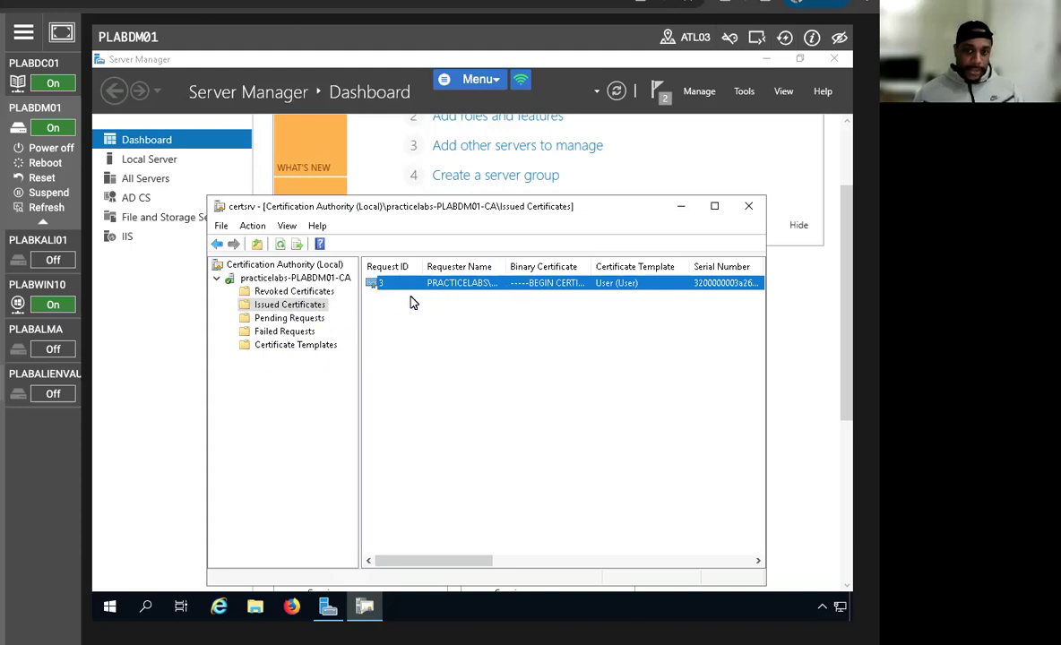
pyautogui.moveTo(66, 312)
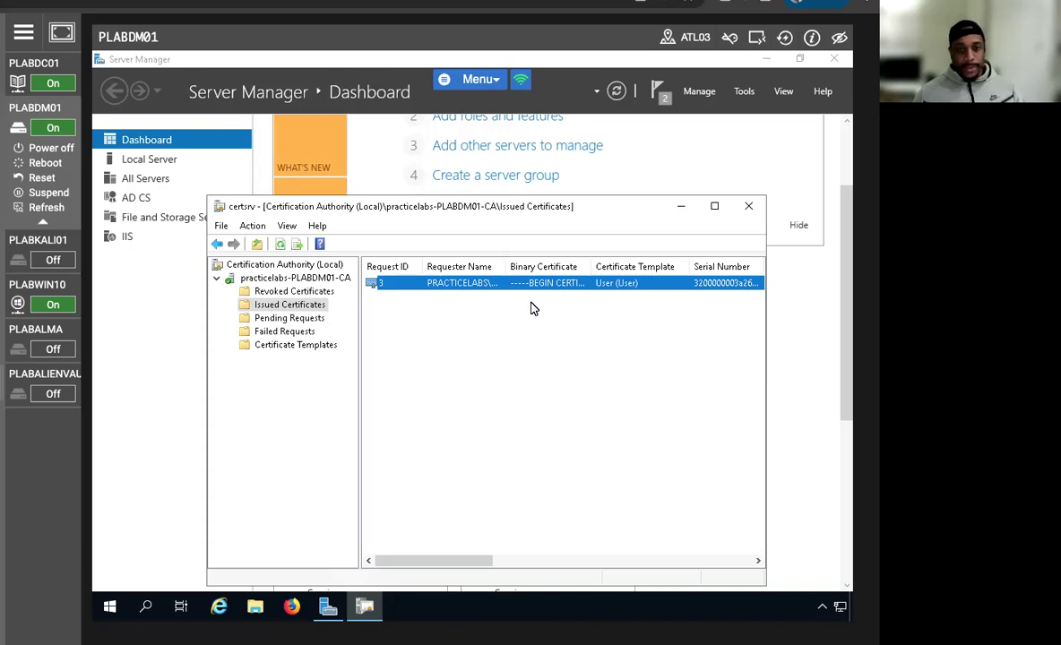
pyautogui.rightClick(439, 285)
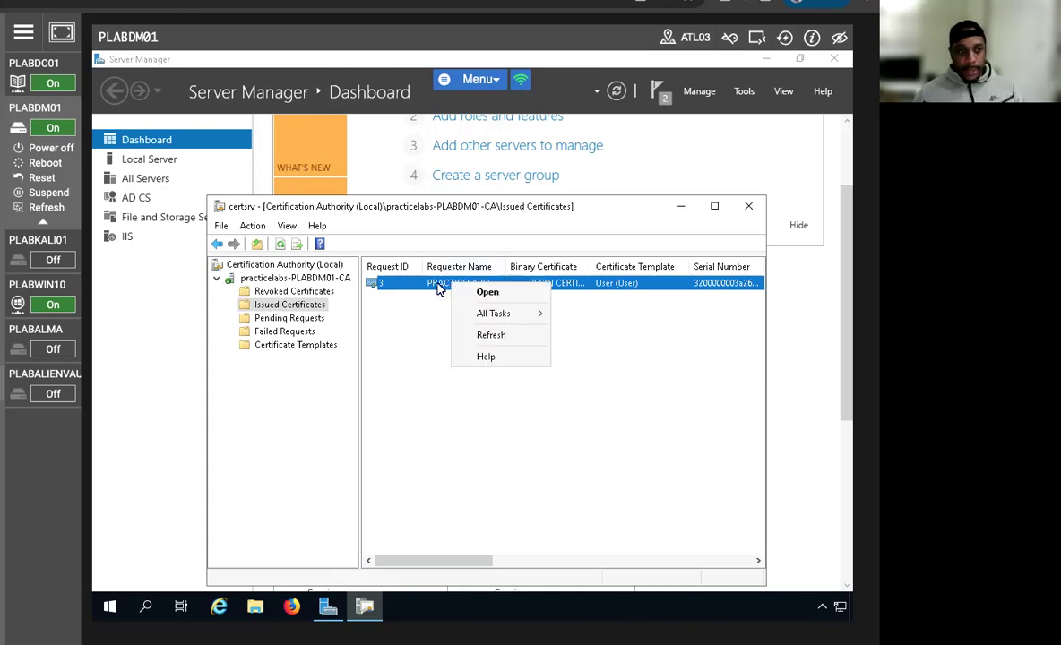
pyautogui.click(246, 287)
pyautogui.click(251, 277)
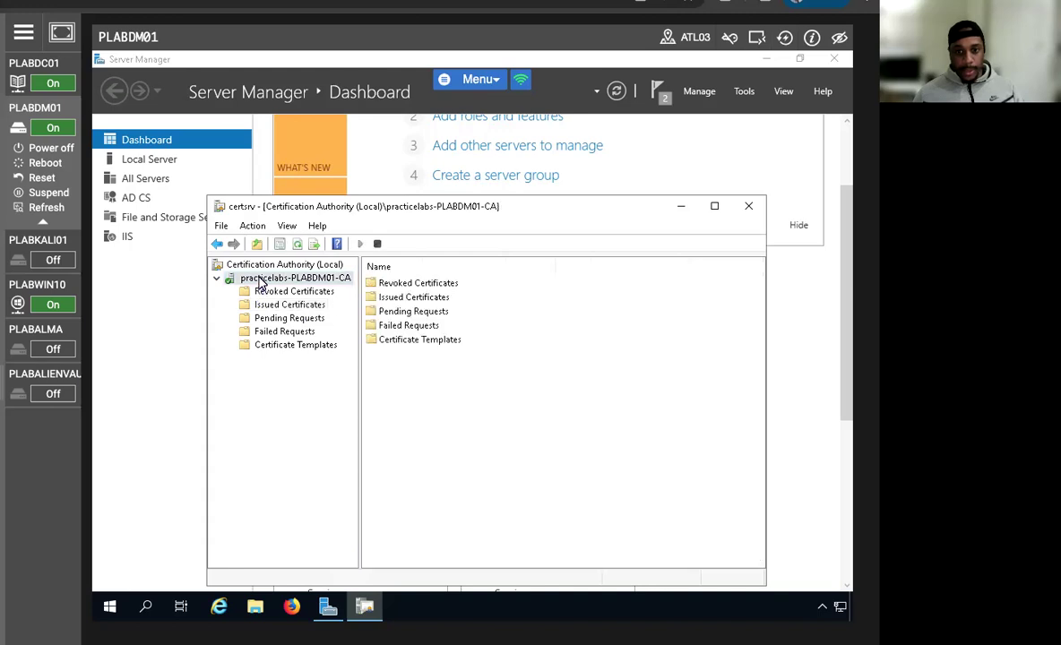
pyautogui.rightClick(262, 281)
pyautogui.moveTo(341, 287)
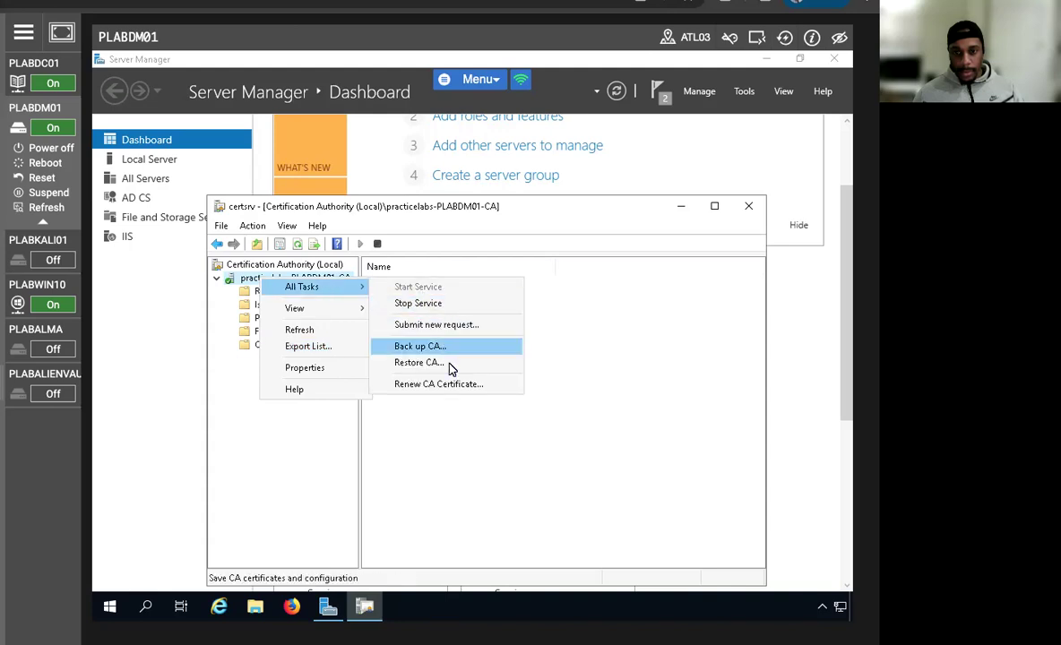
pyautogui.click(438, 412)
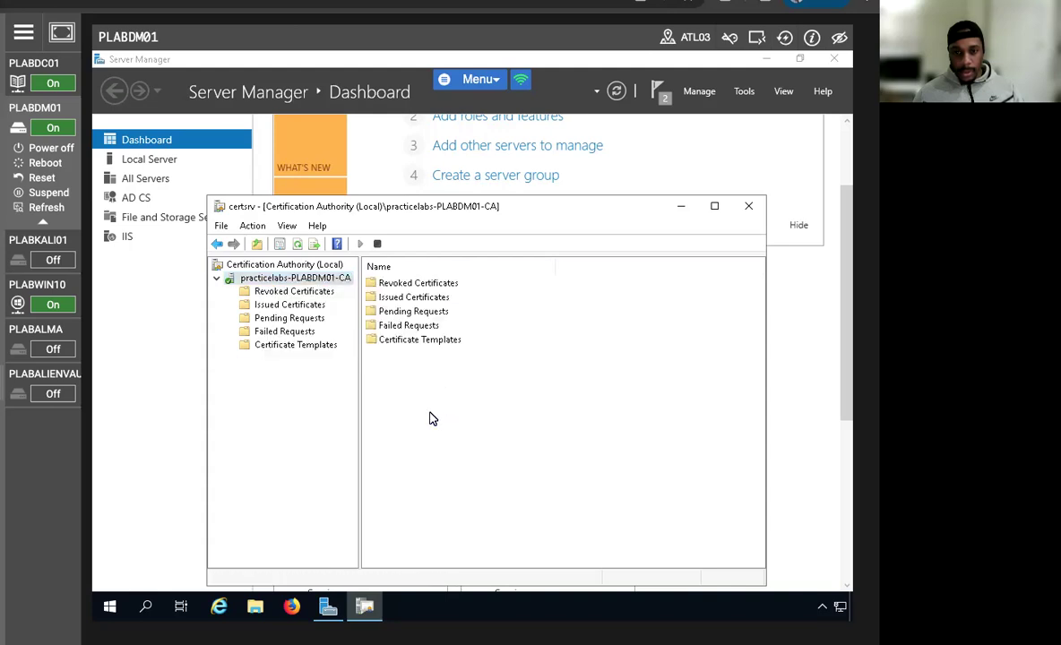
# Step: Revoke the User certificate in Issued Certificates with the reason code Key Compromise
pyautogui.click(287, 305)
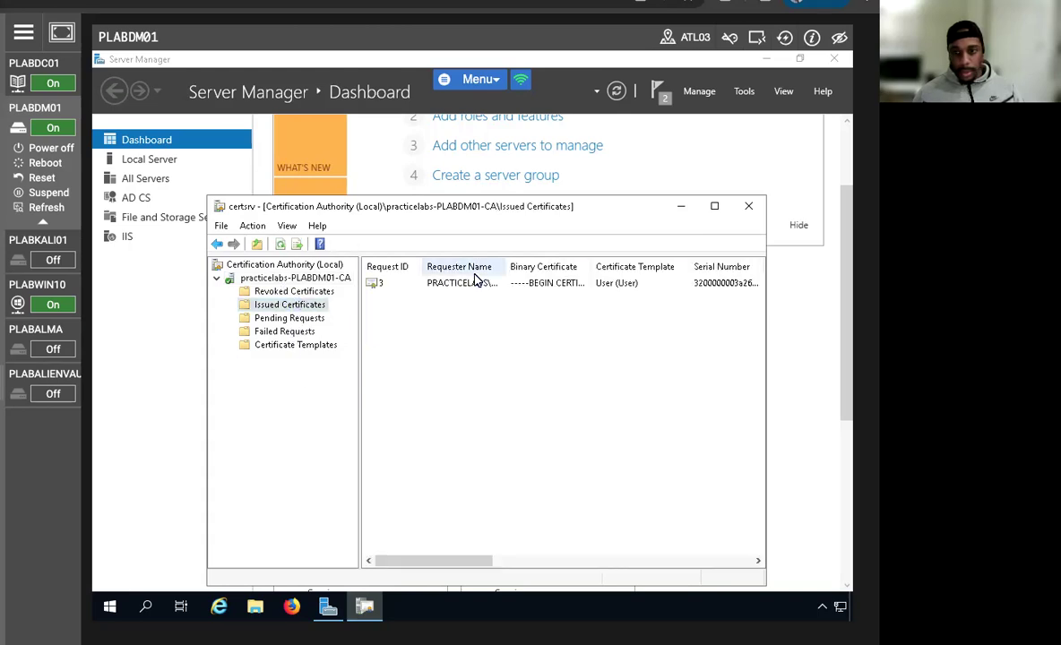
pyautogui.click(468, 283)
pyautogui.rightClick(464, 284)
pyautogui.moveTo(523, 314)
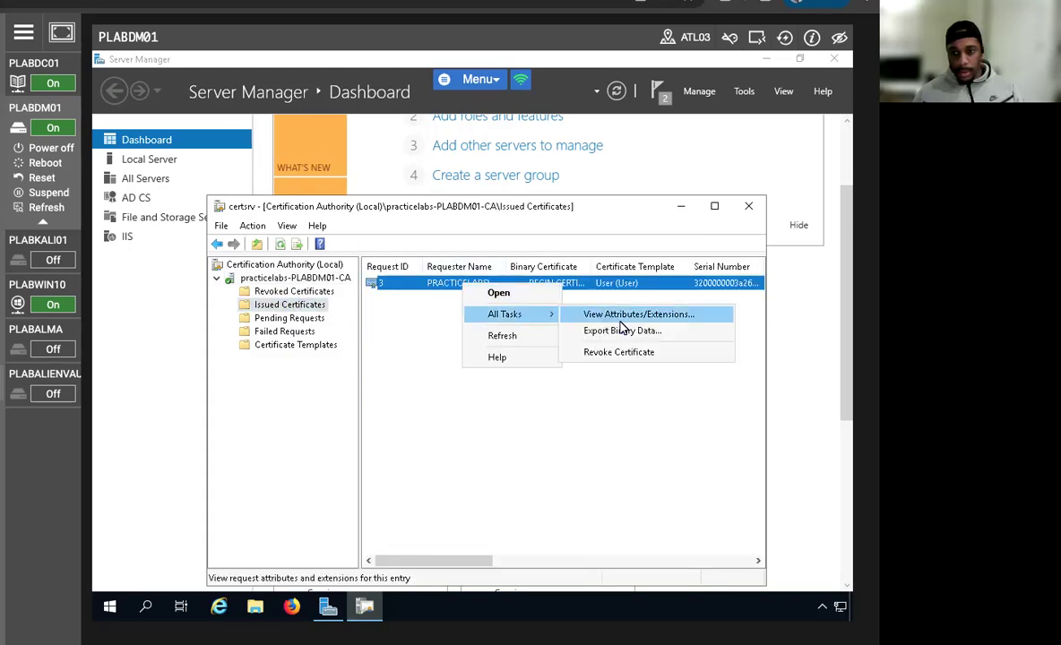
pyautogui.click(623, 353)
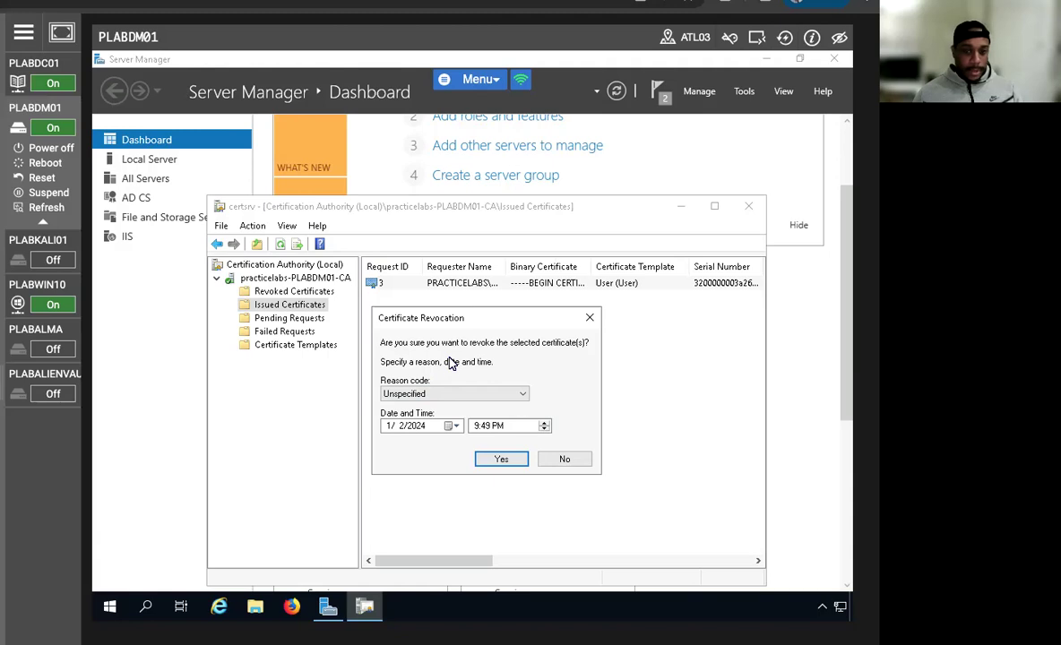
pyautogui.click(440, 394)
pyautogui.click(434, 418)
pyautogui.click(458, 394)
pyautogui.click(485, 354)
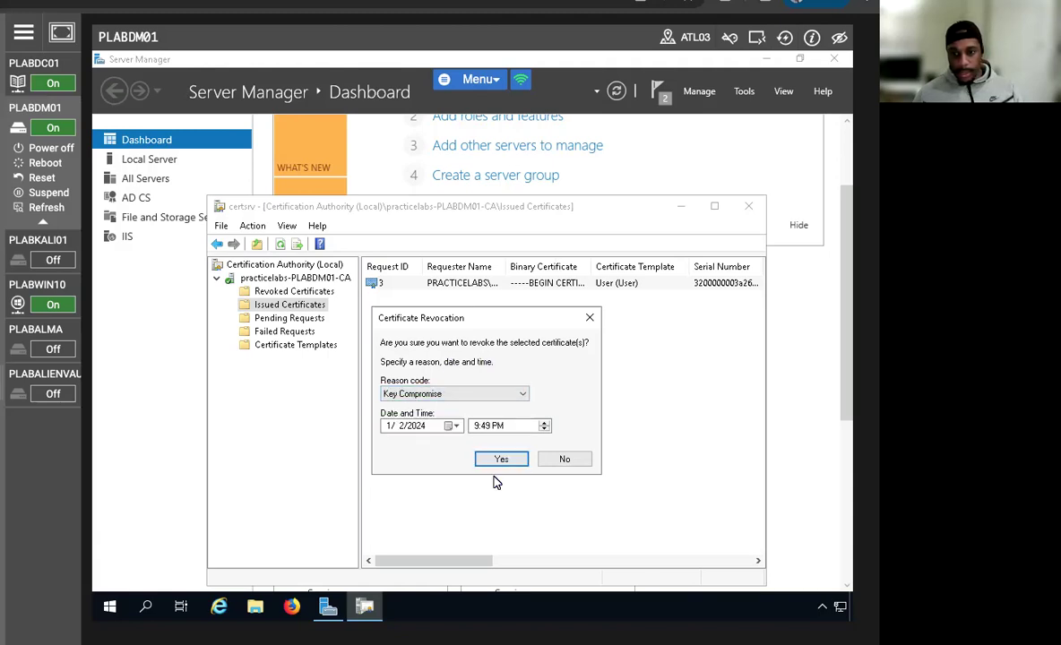
pyautogui.click(499, 460)
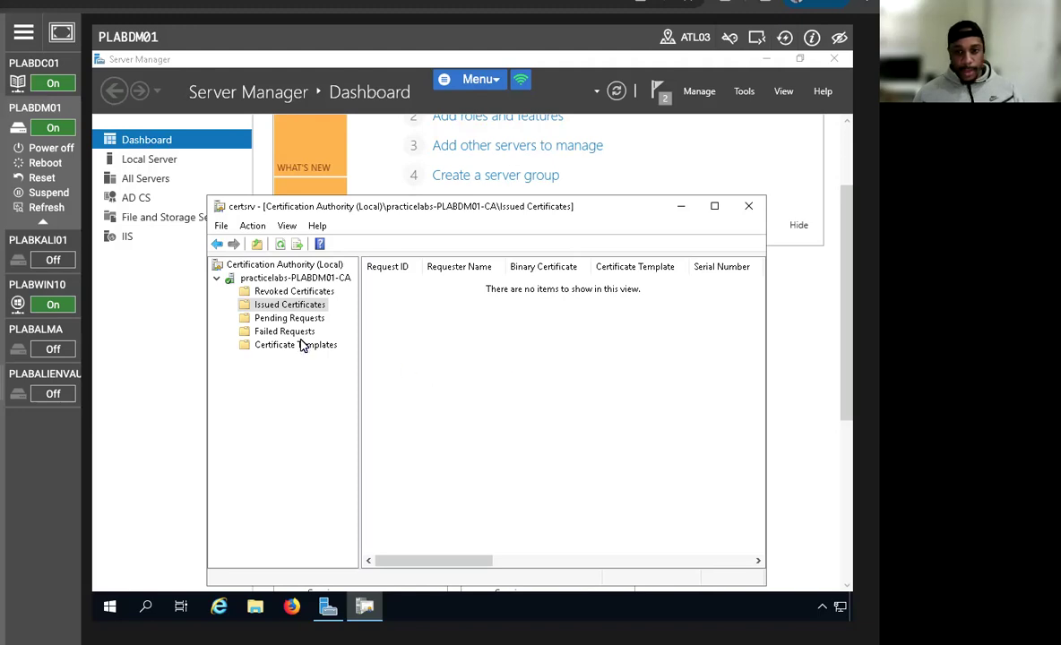
# Step: Open Revoked Certificates, check the tasks available for the revoked User certificate, and refresh the list
pyautogui.click(285, 294)
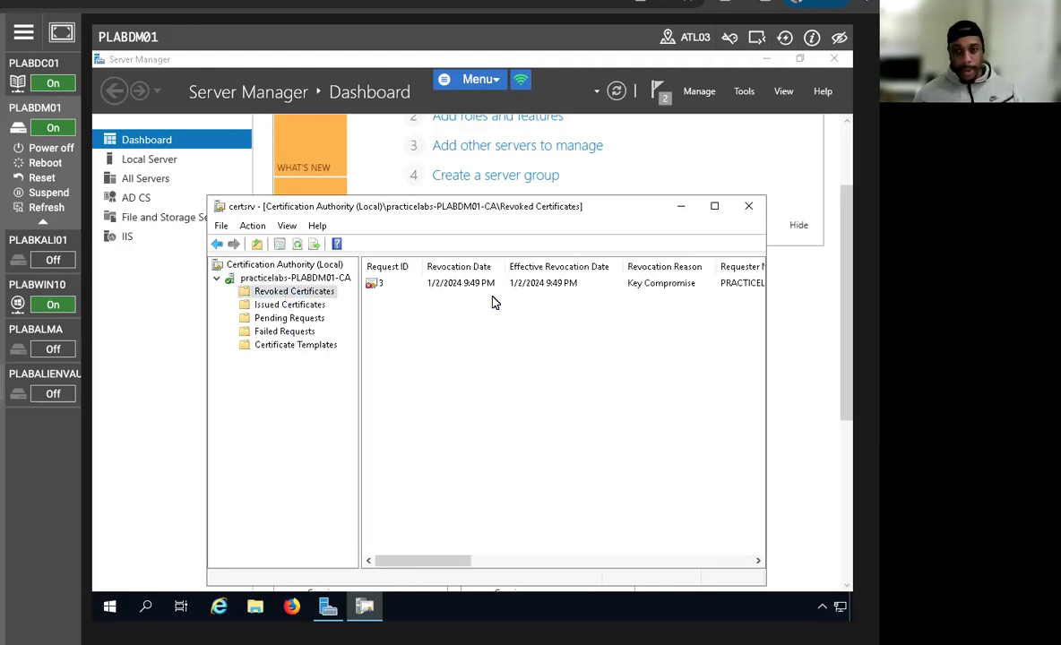
pyautogui.click(490, 285)
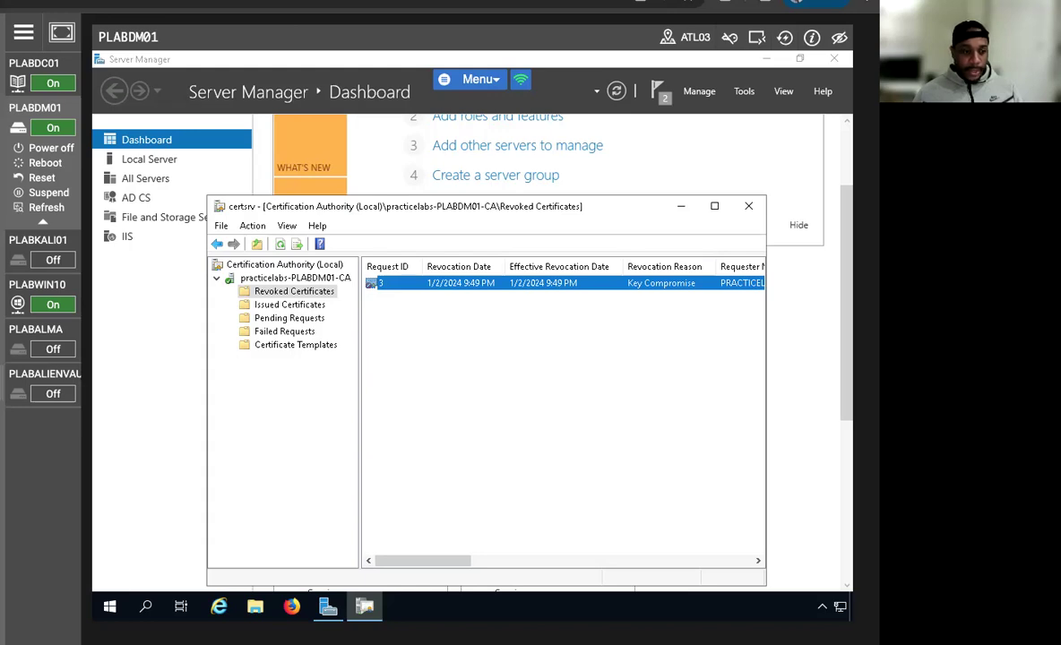
pyautogui.rightClick(492, 286)
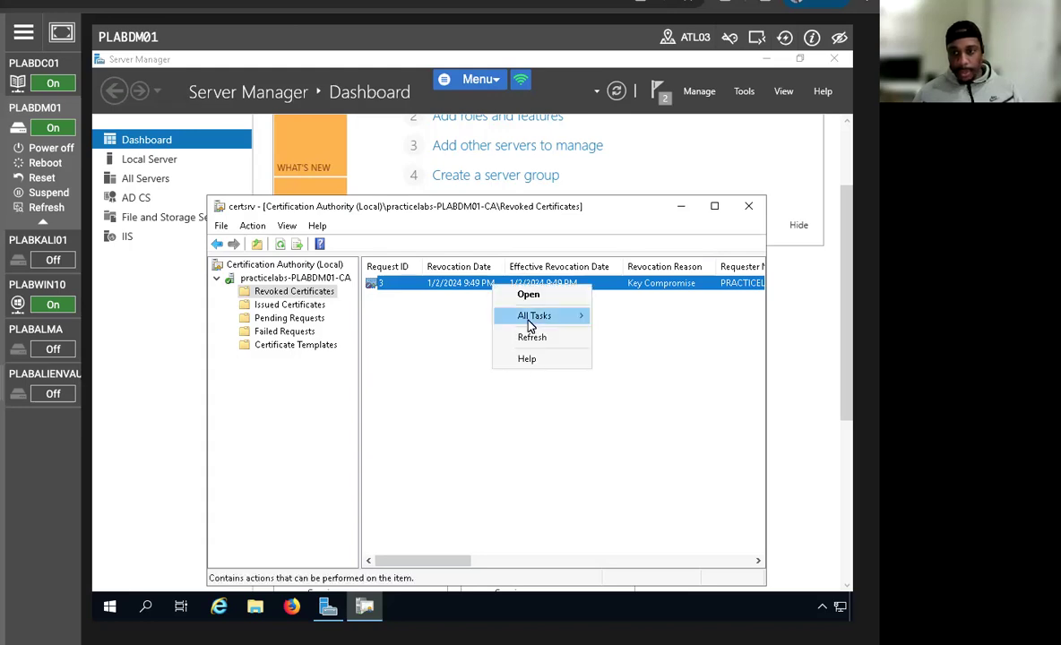
pyautogui.moveTo(530, 324)
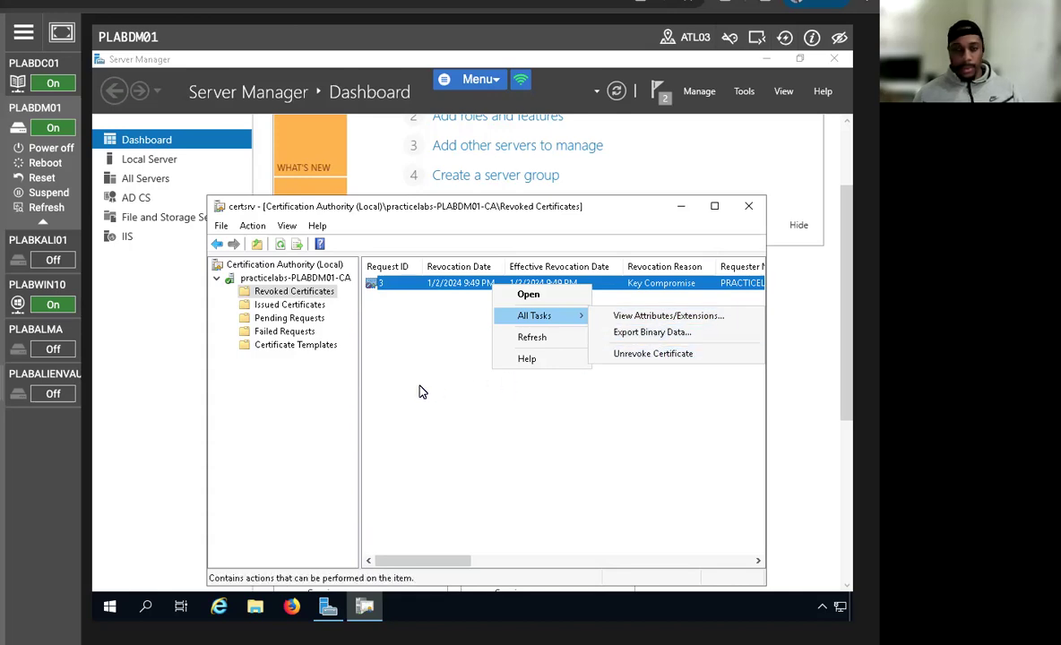
pyautogui.click(544, 338)
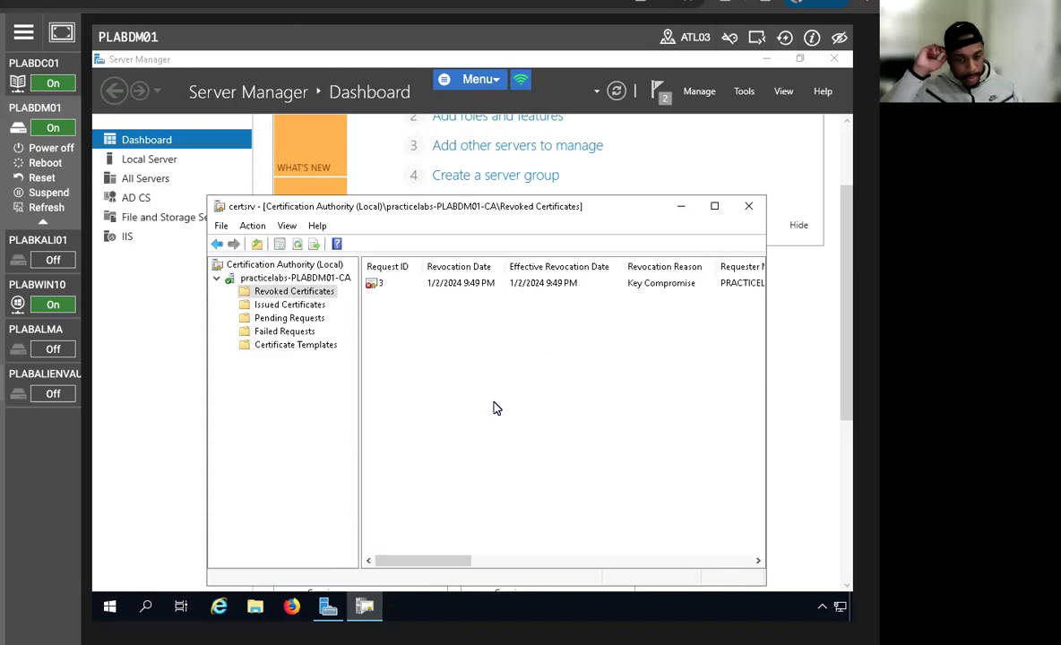
pyautogui.click(434, 284)
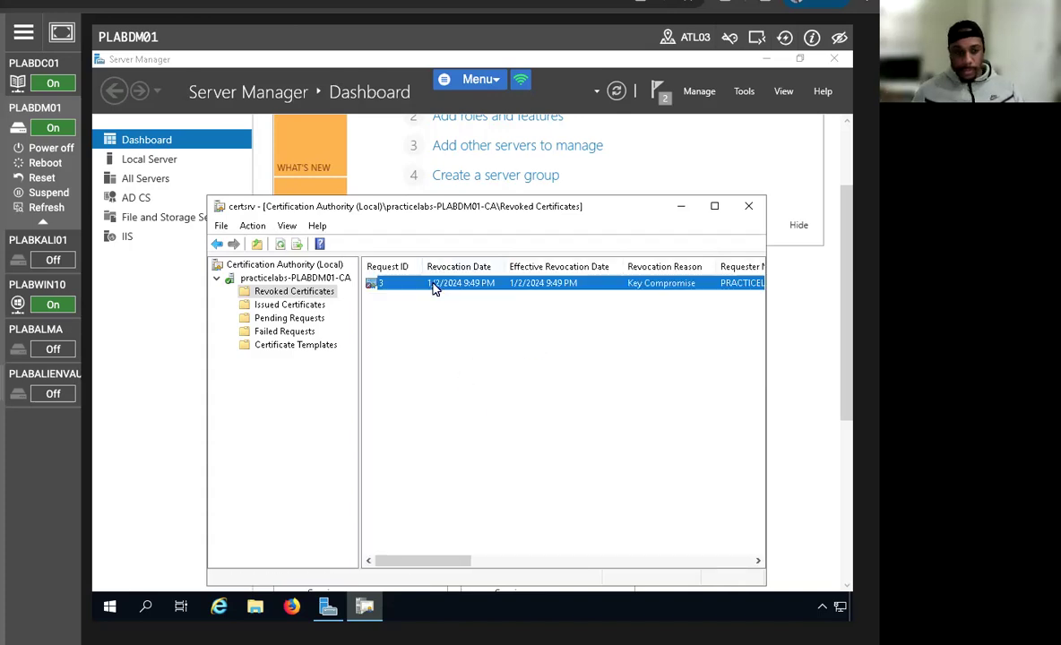
pyautogui.rightClick(433, 284)
# Step: Publish a new complete CRL from the Revoked Certificates folder
pyautogui.click(296, 293)
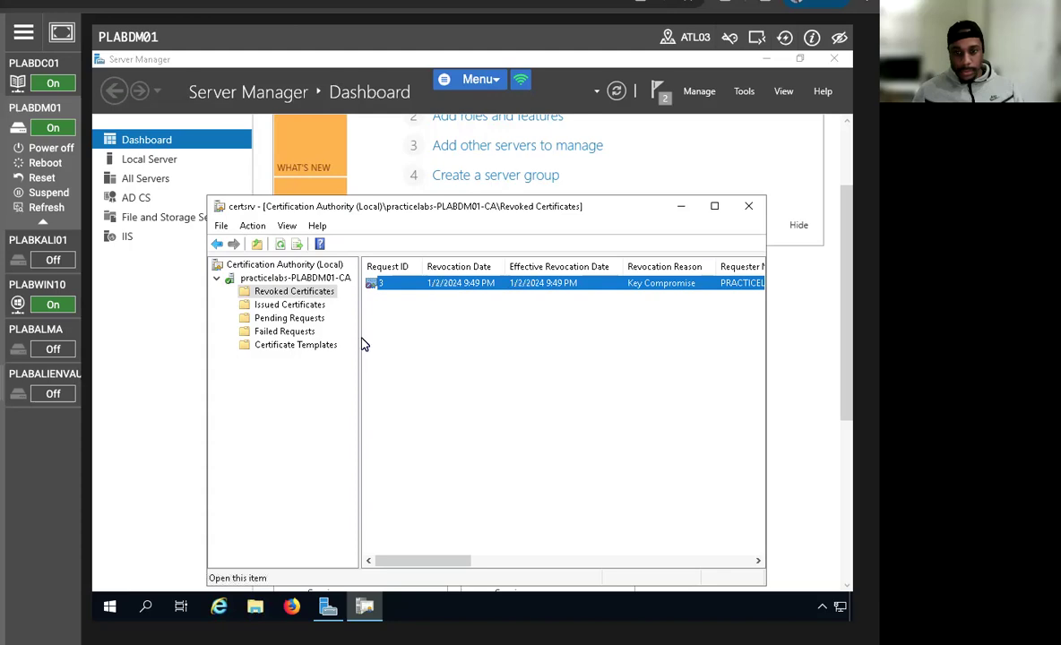
pyautogui.rightClick(297, 295)
pyautogui.moveTo(340, 306)
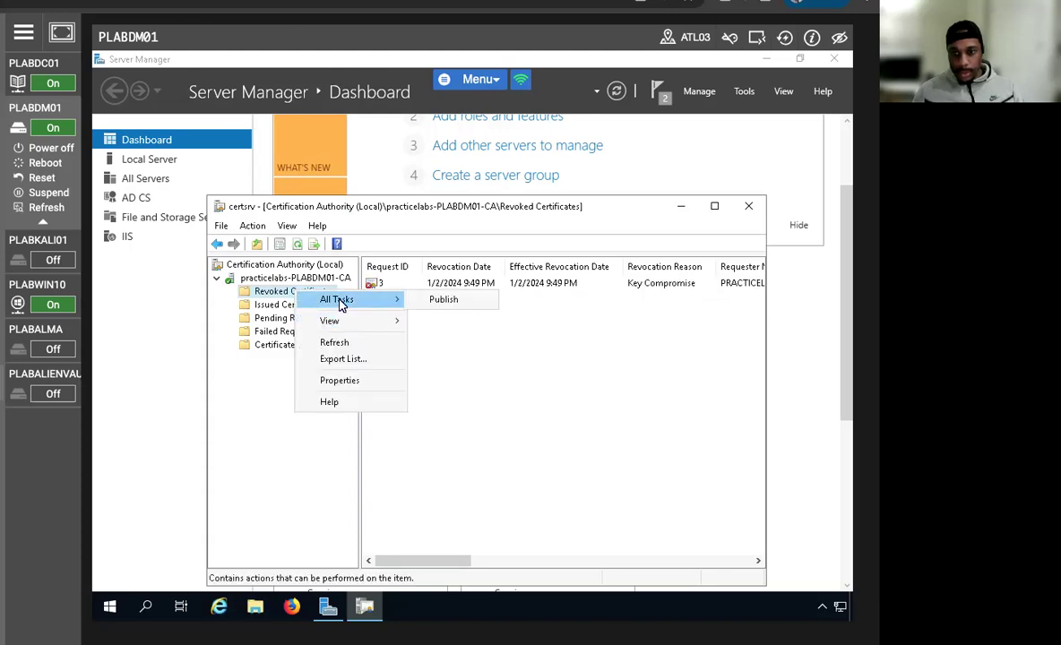
pyautogui.click(442, 300)
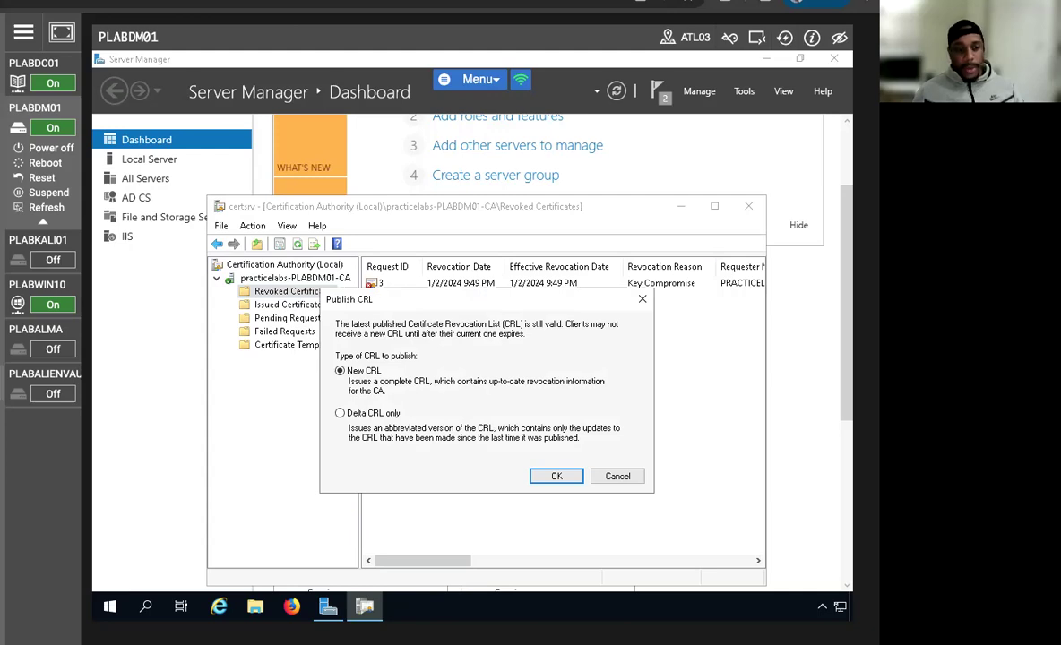
pyautogui.click(553, 478)
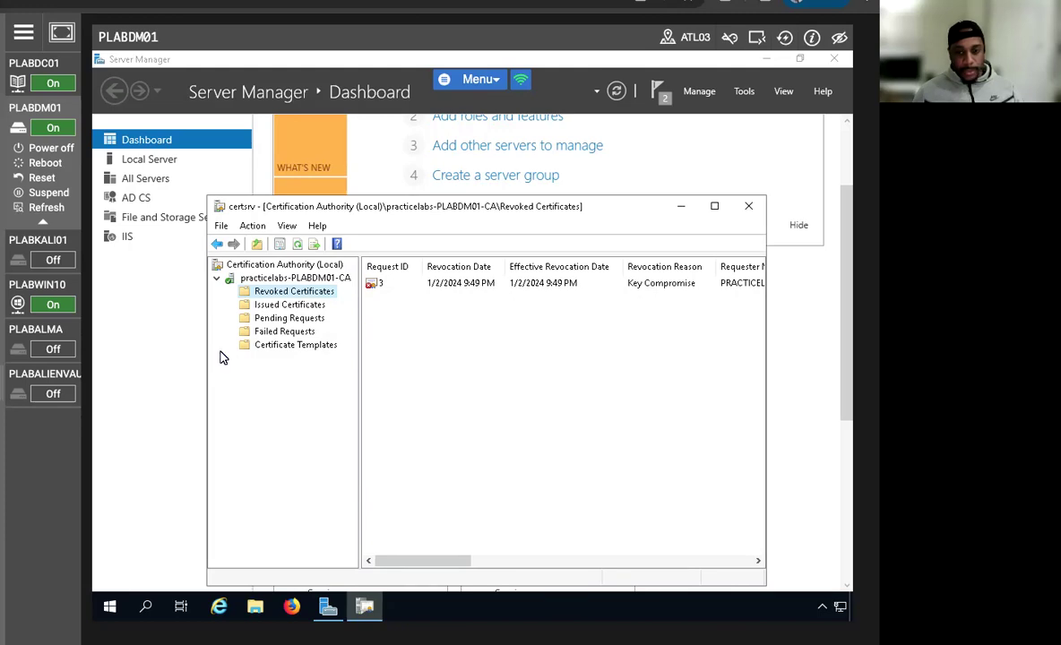
# Step: Review the CRL publishing parameters and the lists of CRLs and delta CRLs in the Revoked Certificates properties, then close them
pyautogui.rightClick(283, 294)
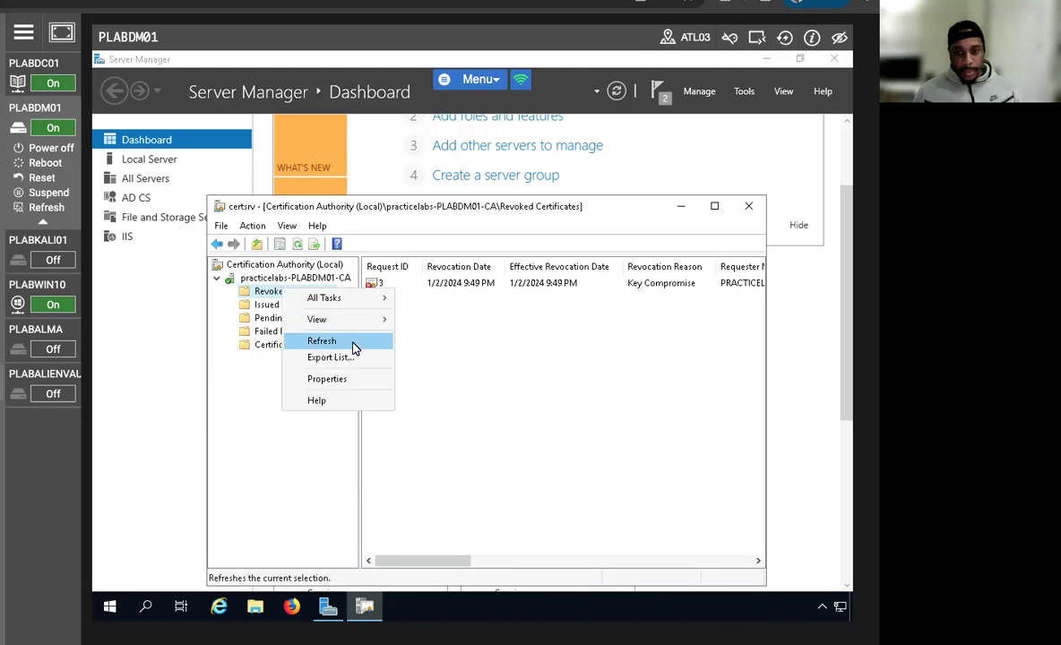
pyautogui.click(343, 379)
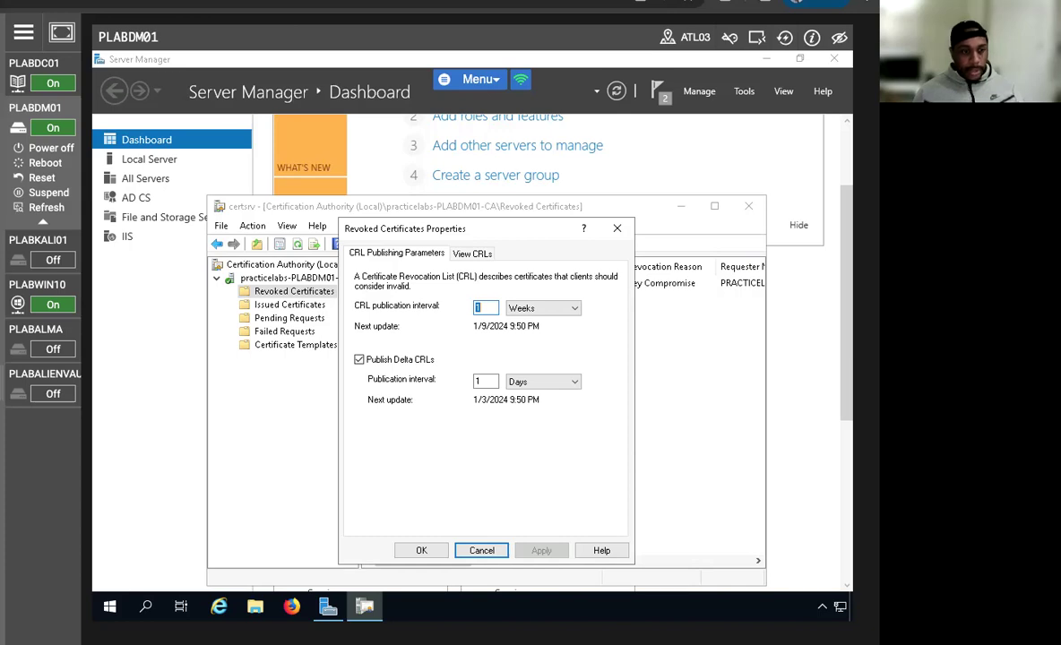
pyautogui.click(472, 254)
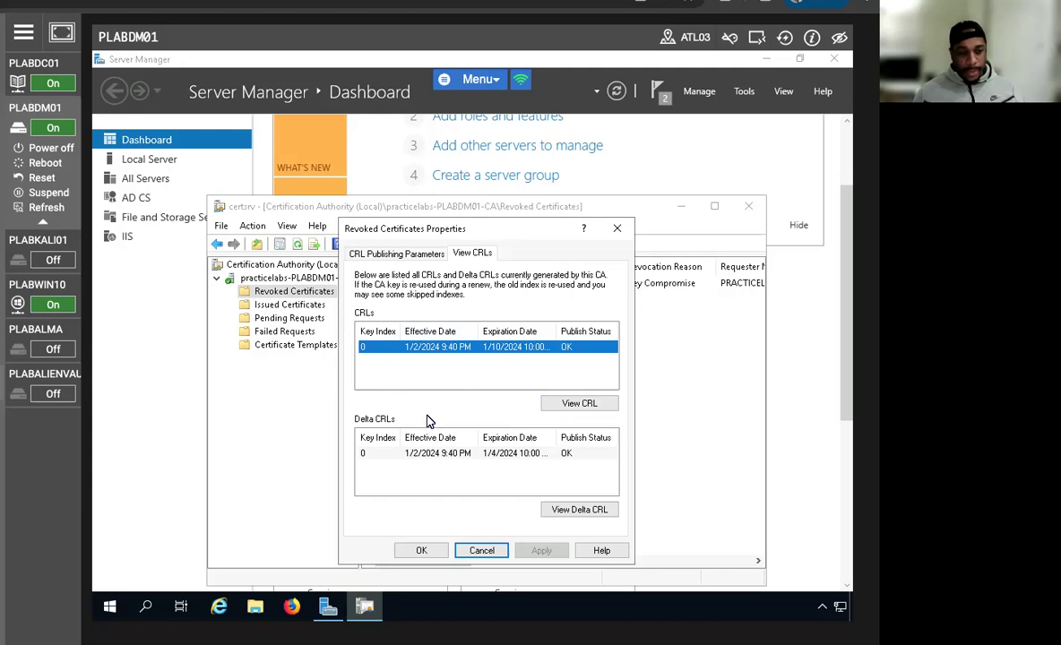
pyautogui.click(423, 551)
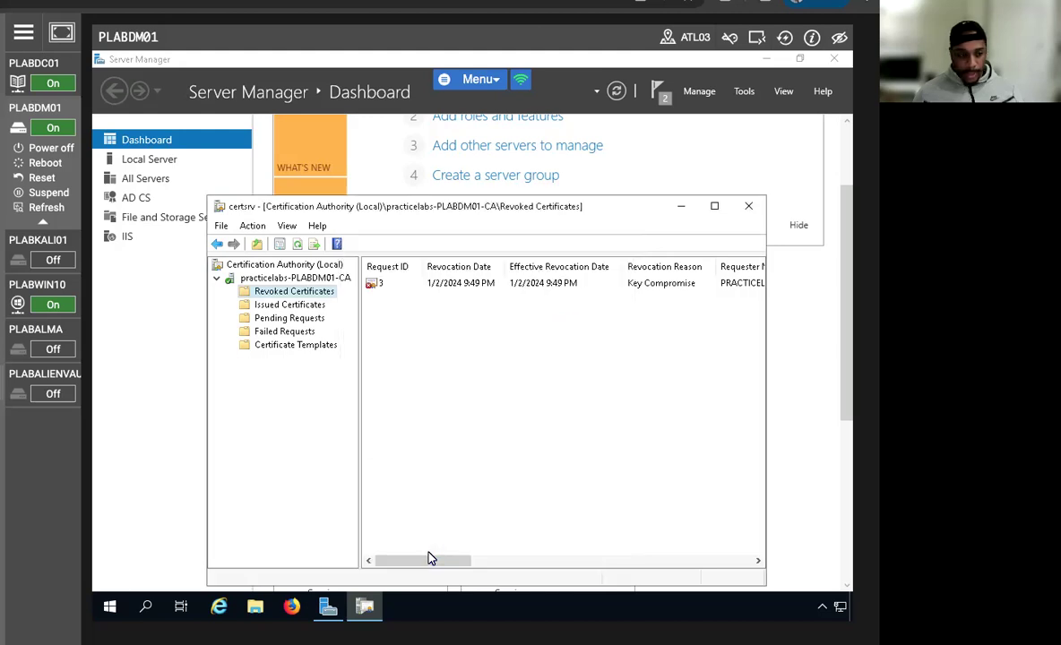
# Step: Add the CRL Distribution Point location \\plabdc01\sw\<CaName> to the extensions of practicelabs-PLABDM01-CA, inserting the CaName variable
pyautogui.click(274, 279)
pyautogui.rightClick(274, 279)
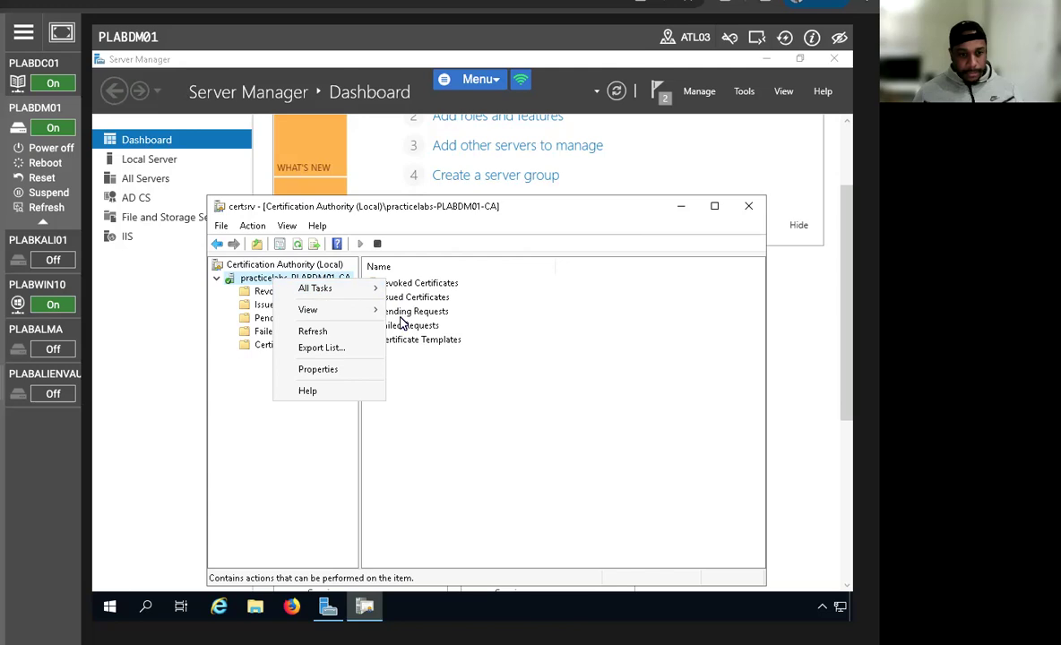
pyautogui.click(338, 369)
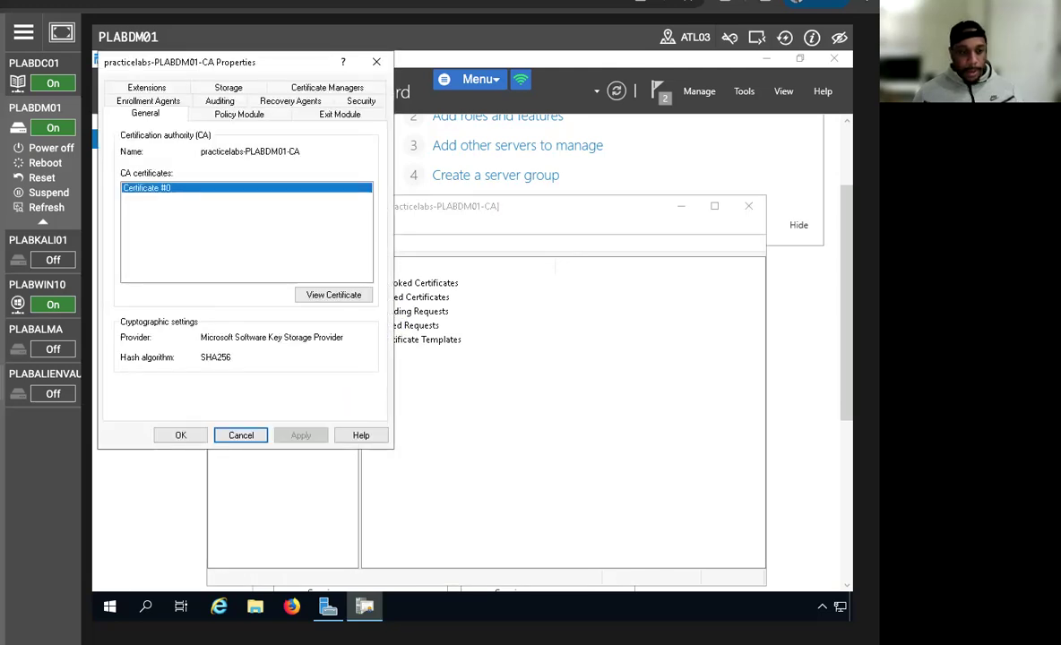
pyautogui.click(145, 89)
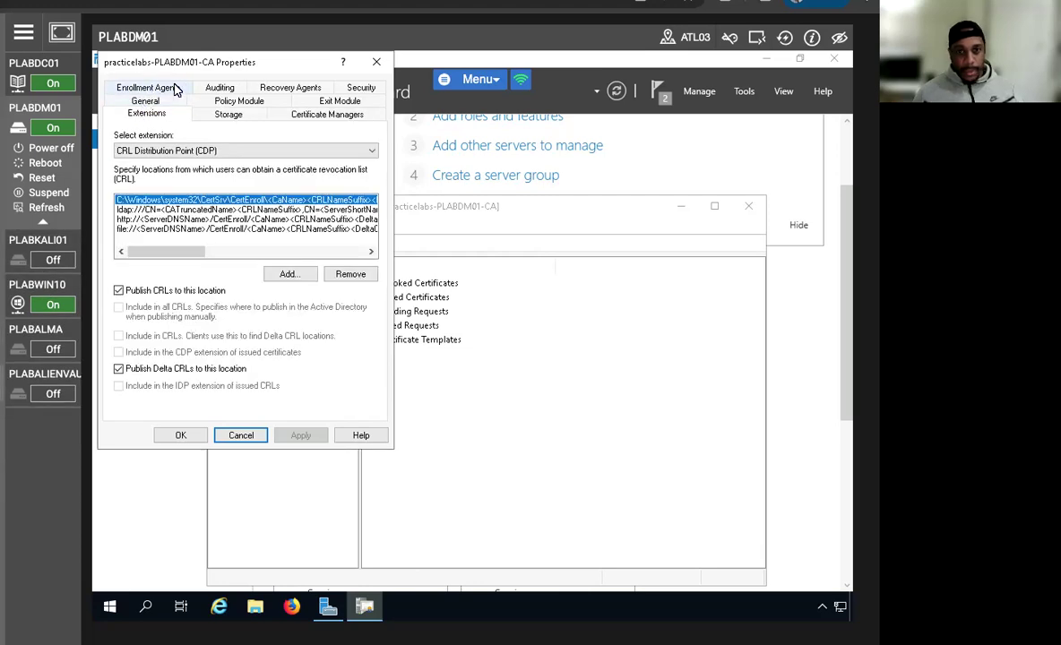
pyautogui.click(293, 274)
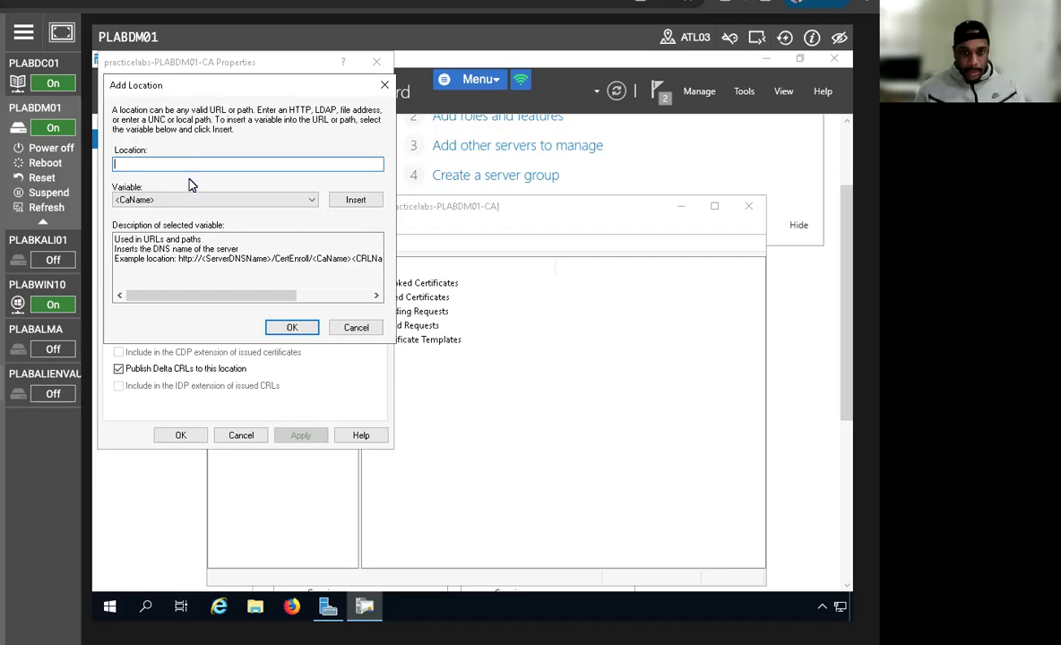
pyautogui.write('\\\\plabdc01\\')
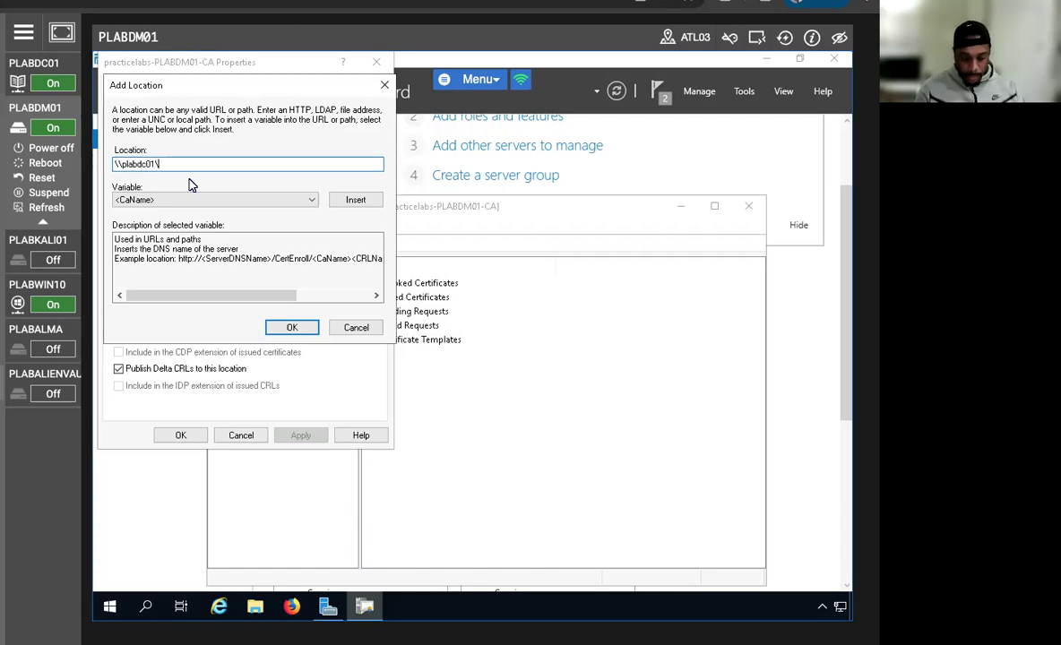
pyautogui.write('sw\\')
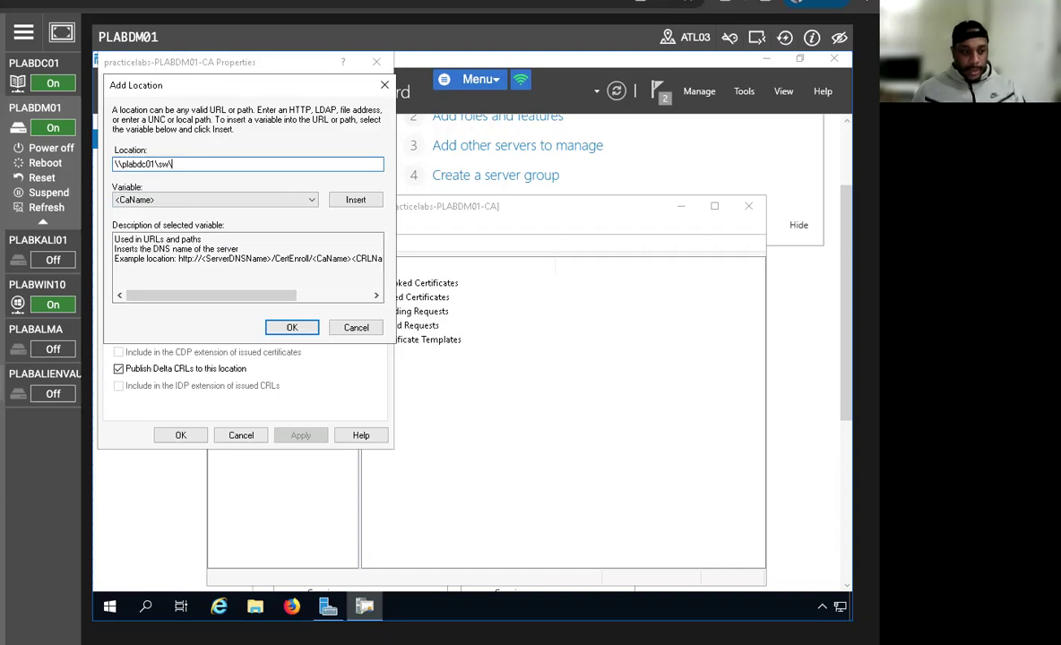
pyautogui.click(337, 202)
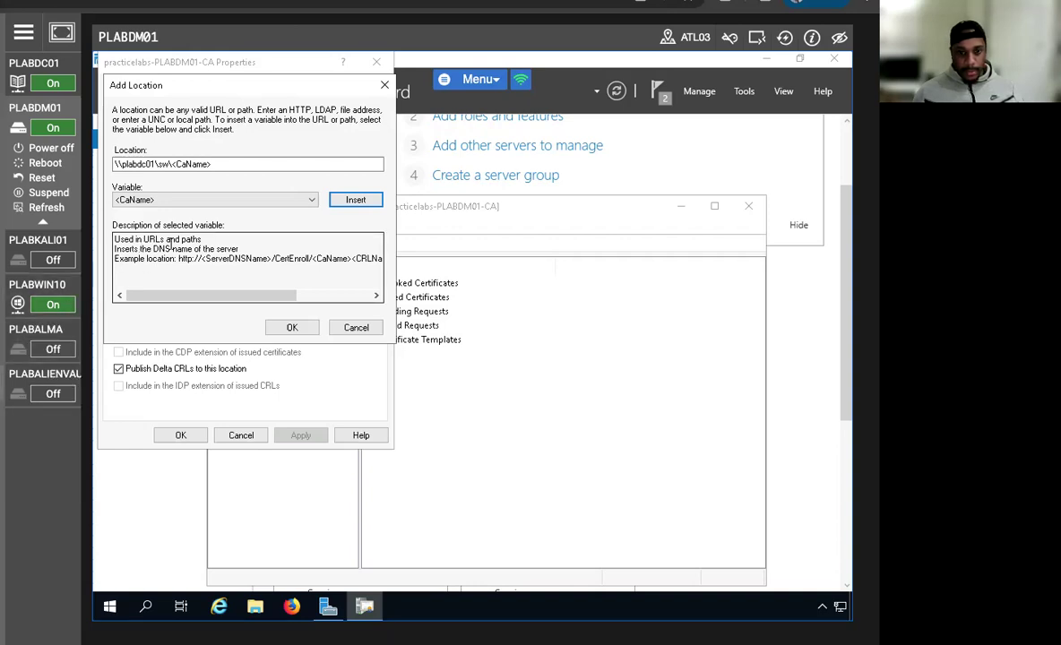
pyautogui.moveTo(117, 249); pyautogui.dragTo(276, 259)
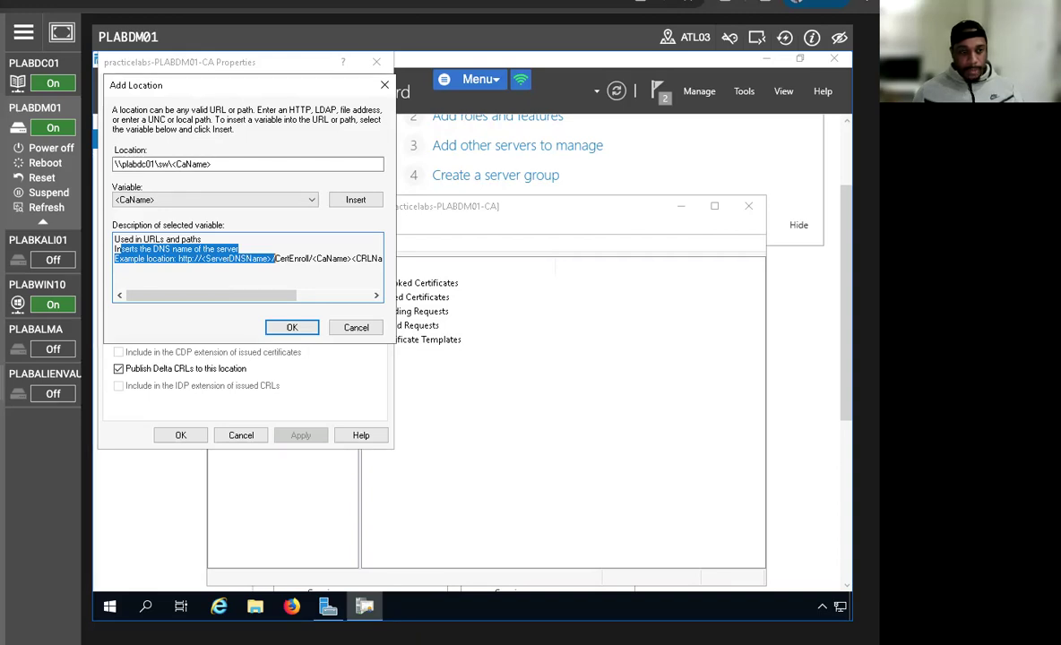
pyautogui.click(285, 328)
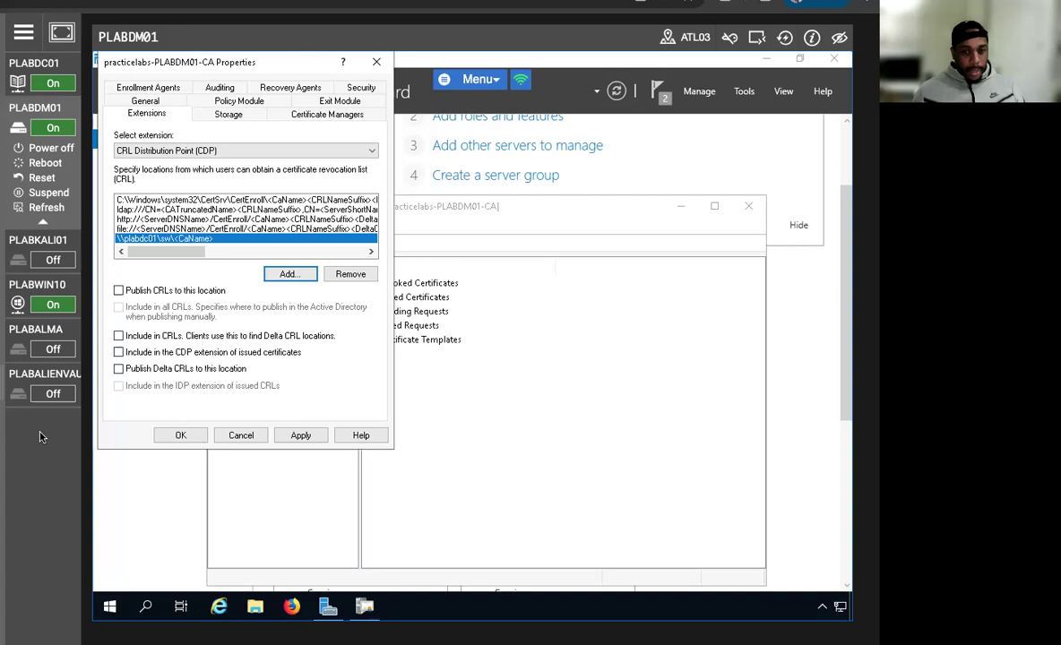
# Step: Apply the CA extension changes, restart Active Directory Certificate Services, and close the CA properties
pyautogui.click(300, 434)
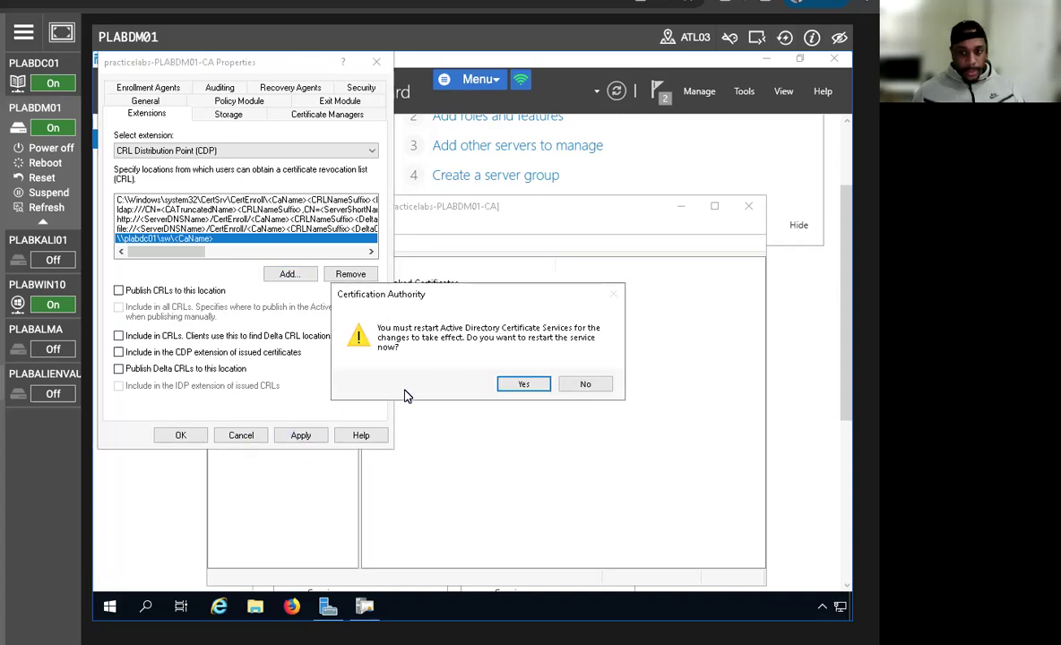
pyautogui.click(524, 384)
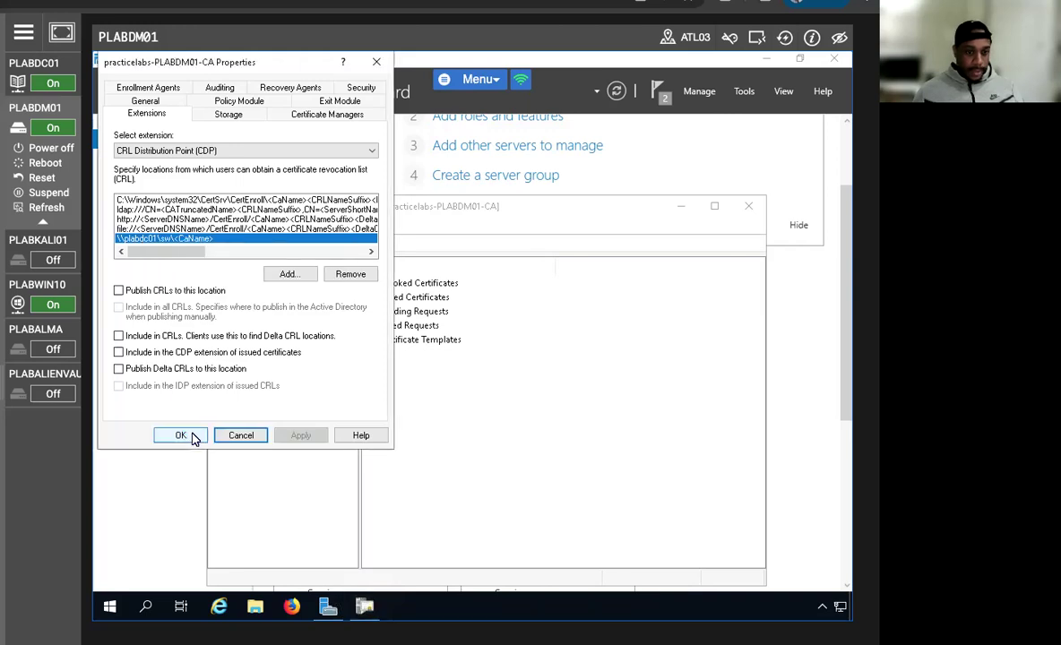
pyautogui.click(184, 435)
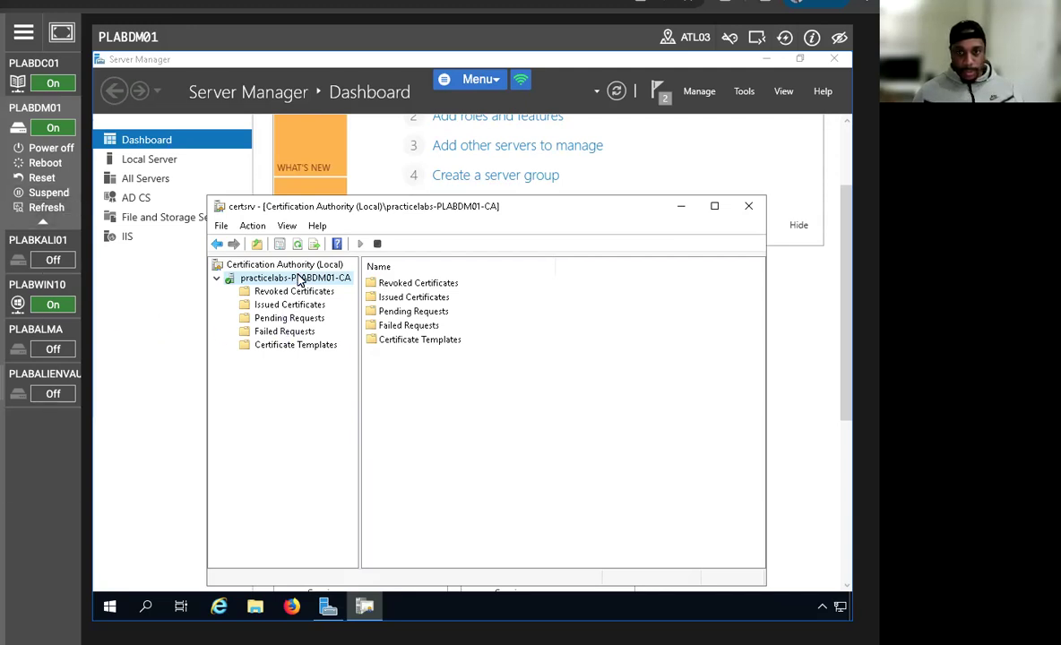
# Step: Reopen the practicelabs-PLABDM01-CA properties and choose to restrict certificate managers
pyautogui.moveTo(342, 213); pyautogui.dragTo(285, 222)
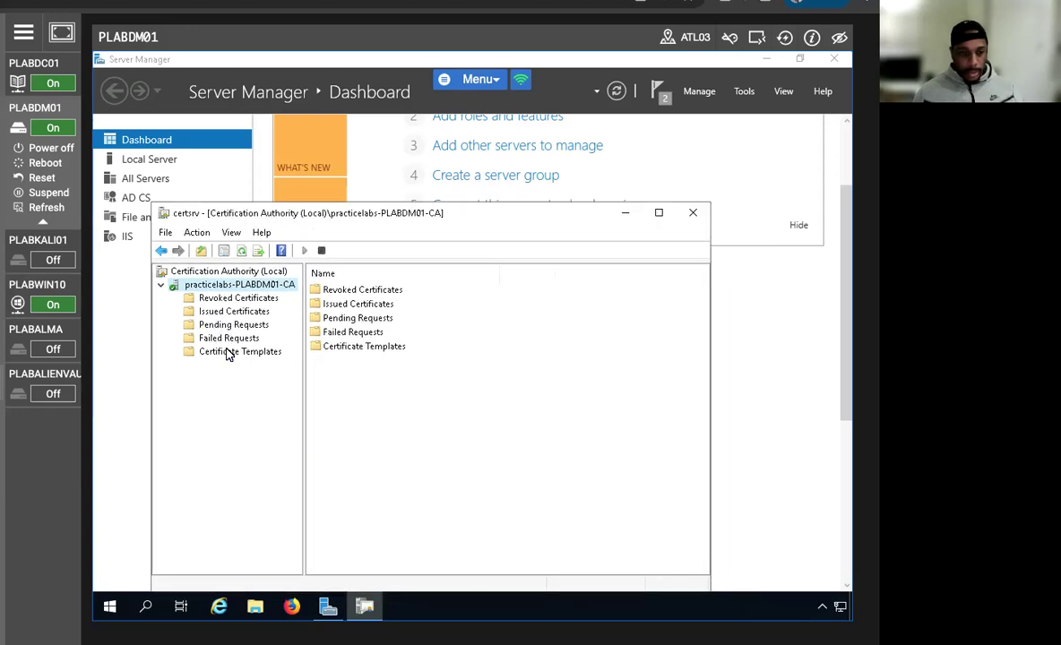
pyautogui.rightClick(228, 288)
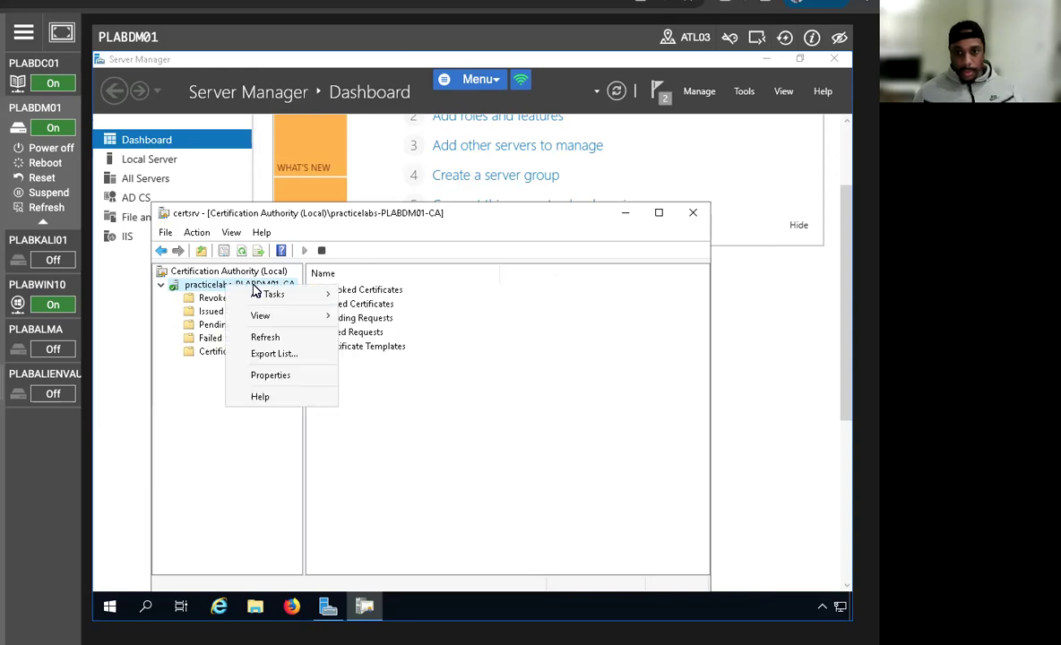
pyautogui.click(256, 372)
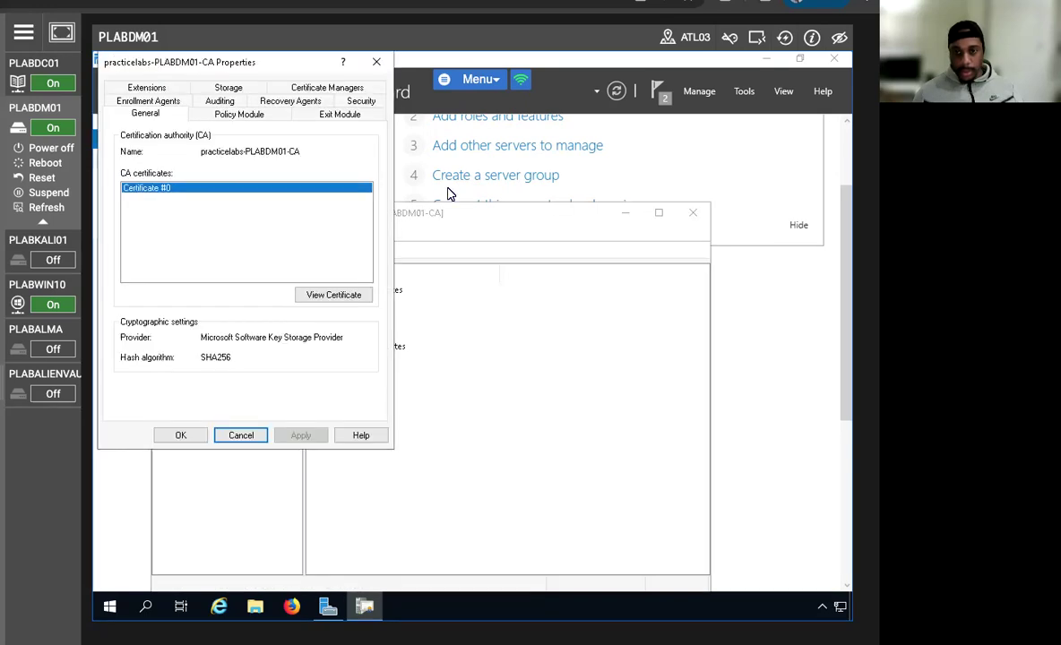
pyautogui.click(327, 87)
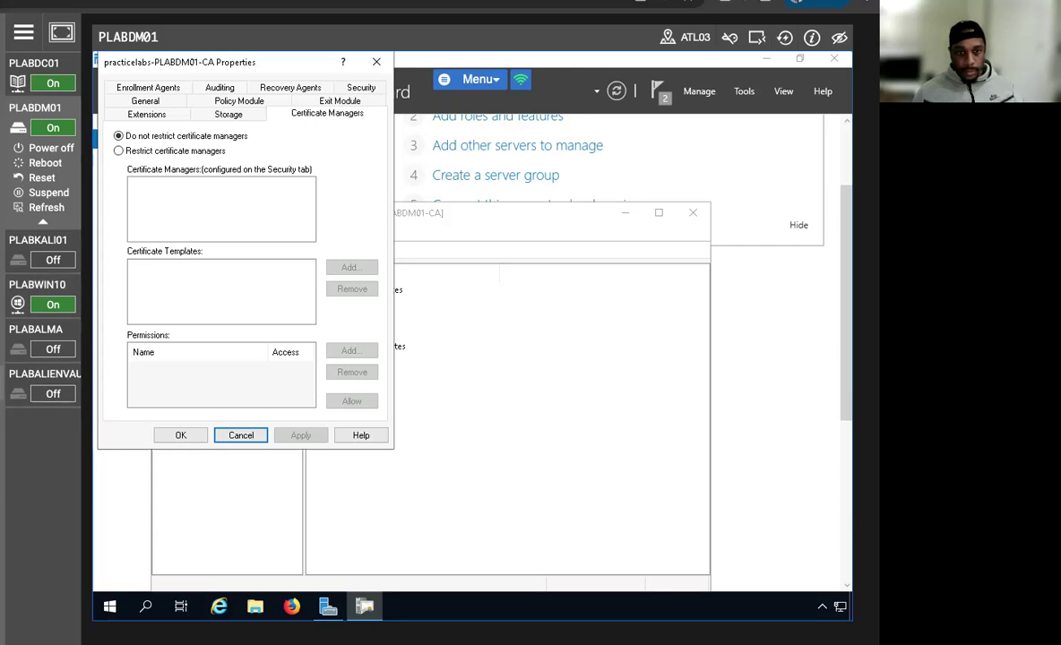
pyautogui.click(119, 151)
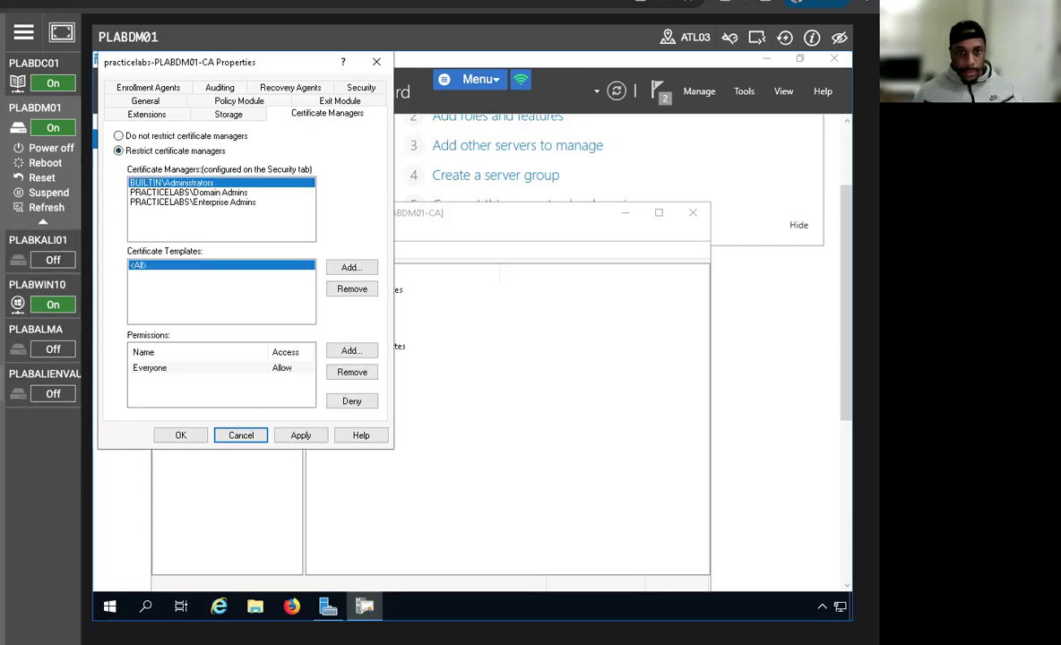